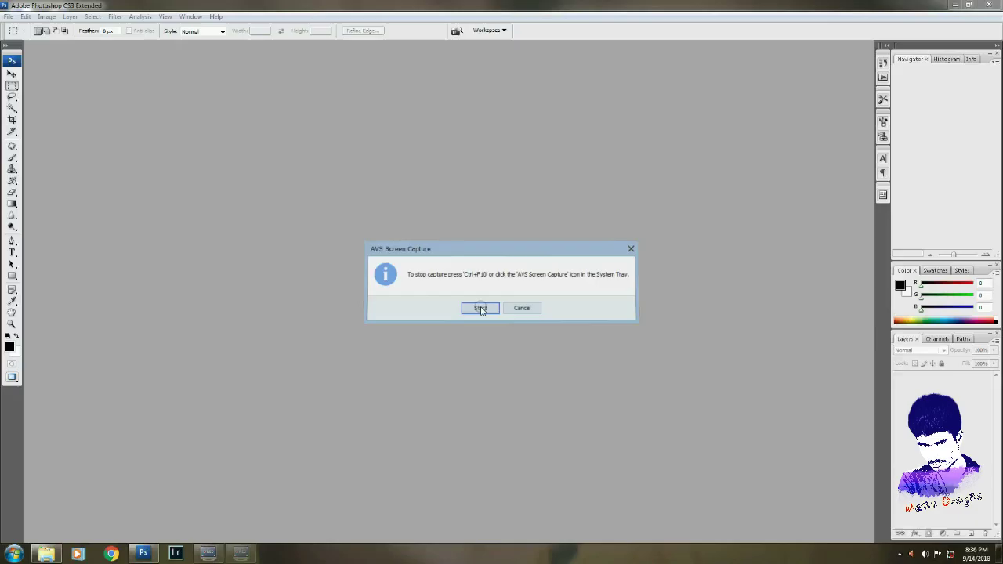
- Open the photo DSC_0160 in Photoshop and fit it to the window
left_click(476, 306)
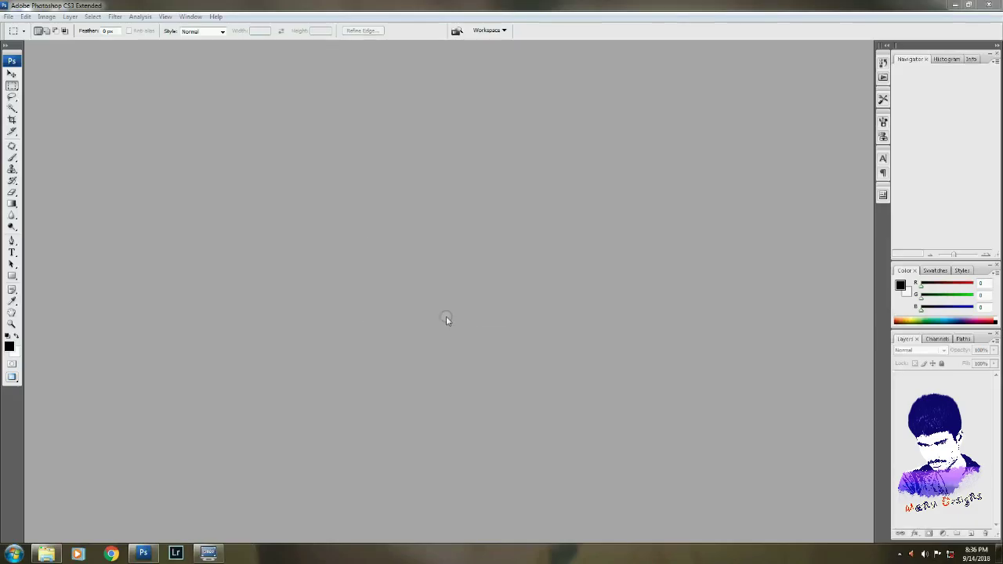
left_click(60, 551)
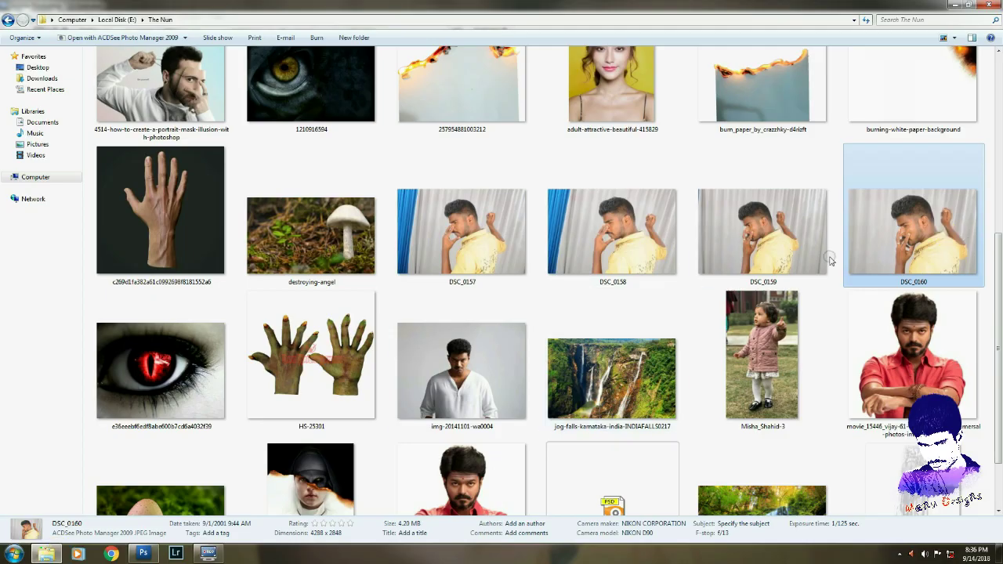
left_click_drag(831, 260, 519, 468)
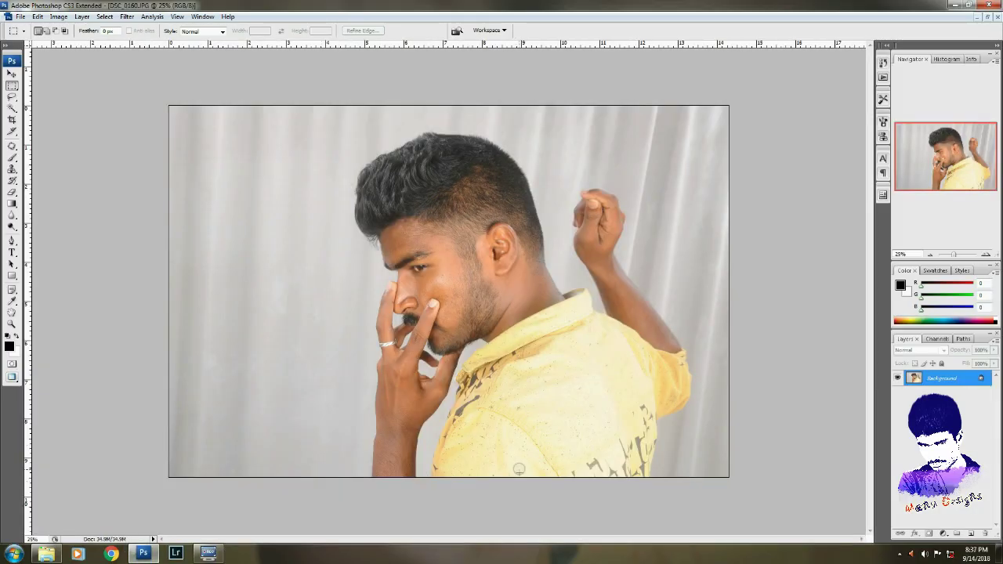
key("ctrl+0")
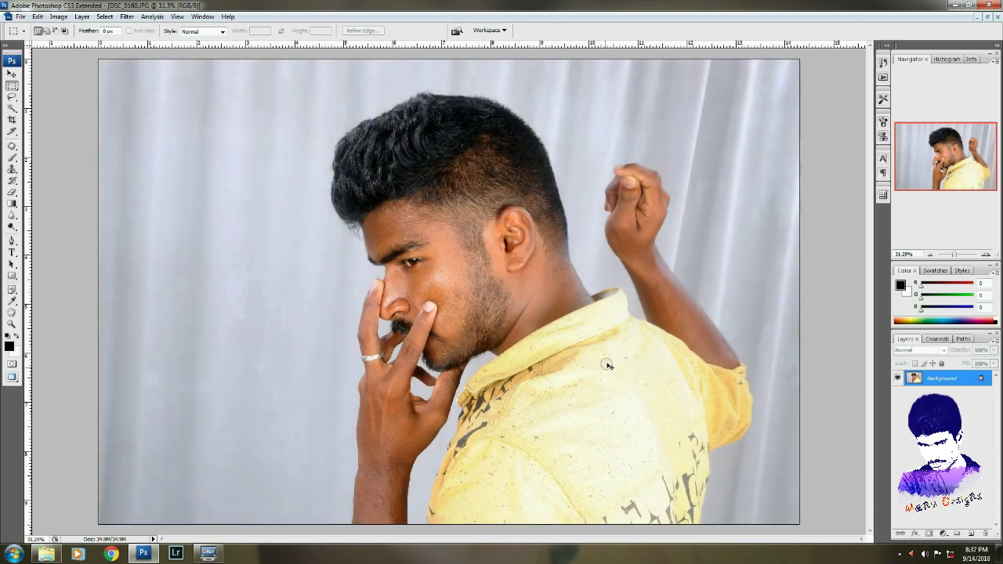
- Apply a Color Balance adjustment and zoom in on the raised forearm
key("ctrl+b")
key("Return")
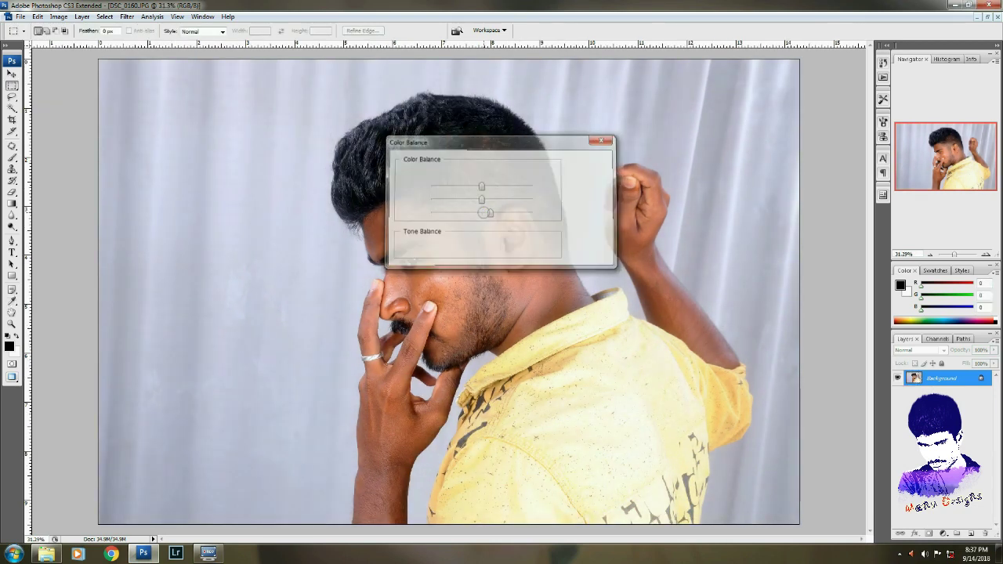
key("z")
mouse_move(521, 517)
left_mouse_down()
mouse_move(330, 416)
mouse_move(450, 322)
left_mouse_up()
- Start a Pen path with anchor points along the fingertip, hair and curved hairline
key("p")
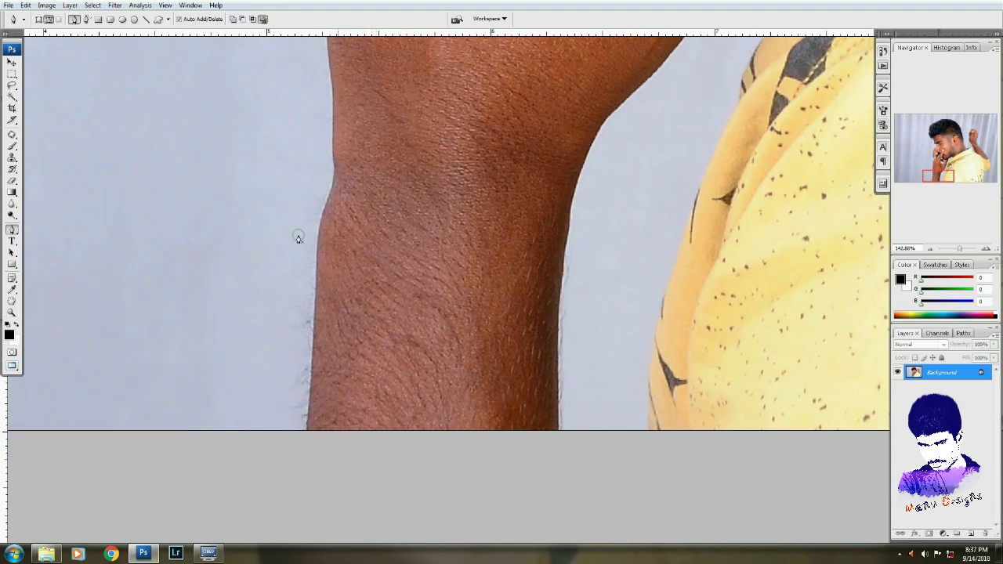
scroll(322, 329, "up", 3)
scroll(337, 235, "up", 4)
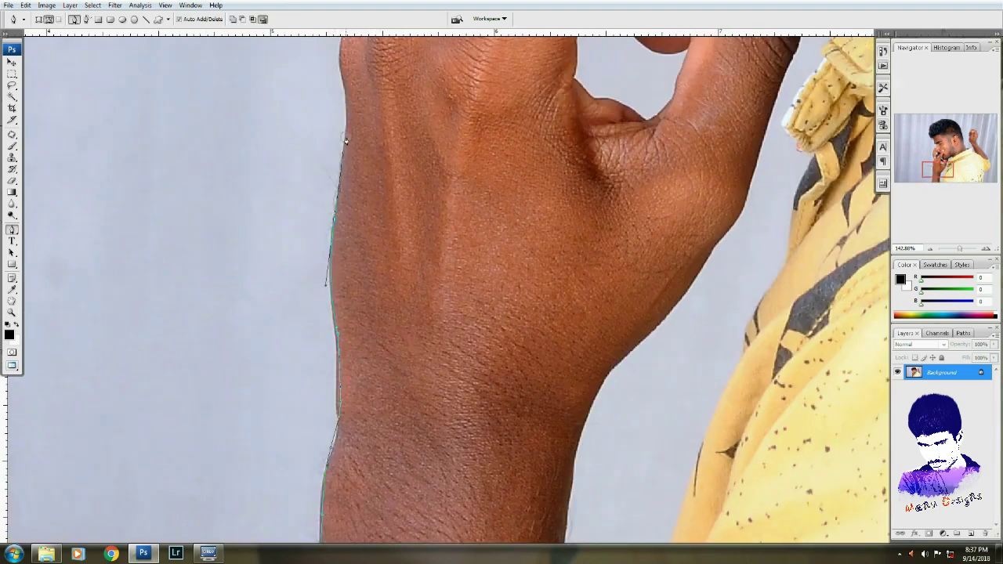
key("ctrl+plus")
key("ctrl+plus")
scroll(311, 159, "up", 3)
scroll(293, 290, "up", 3)
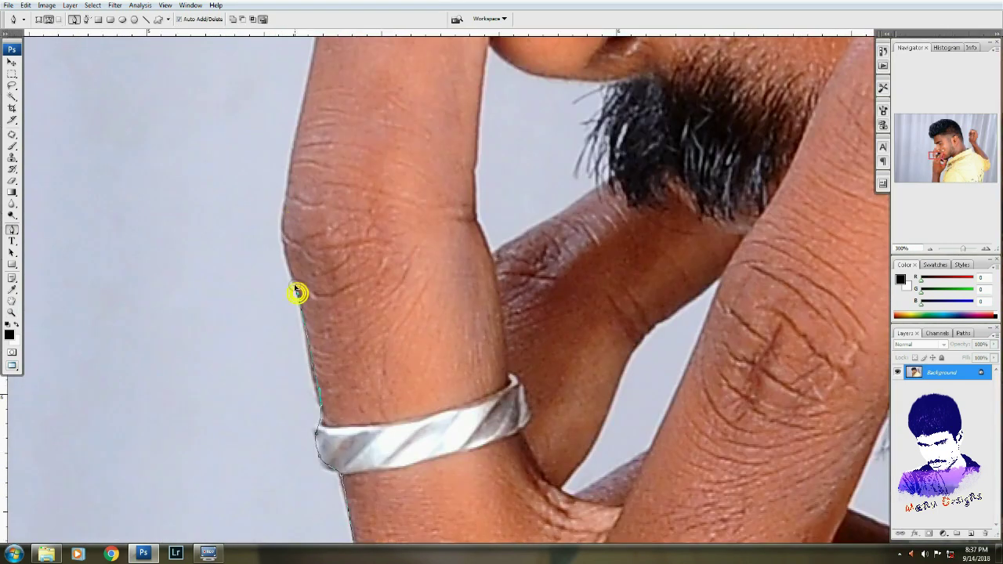
scroll(302, 217, "up", 3)
scroll(353, 259, "up", 3)
left_click(369, 286)
scroll(470, 251, "up", 3)
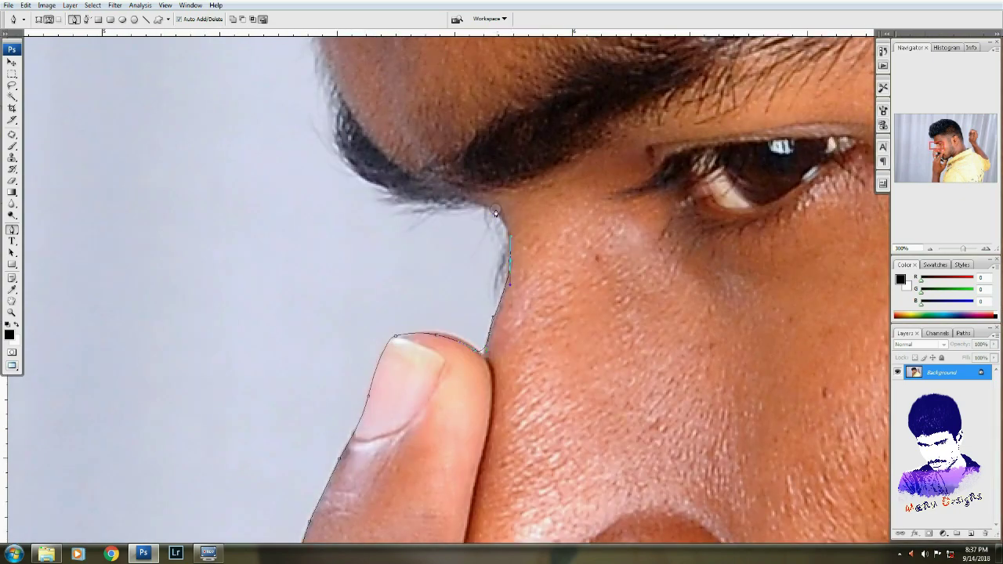
scroll(454, 275, "up", 3)
scroll(419, 316, "up", 5)
left_click(419, 315)
scroll(438, 306, "up", 3)
left_click_drag(475, 291, 526, 271)
scroll(483, 246, "right", 5)
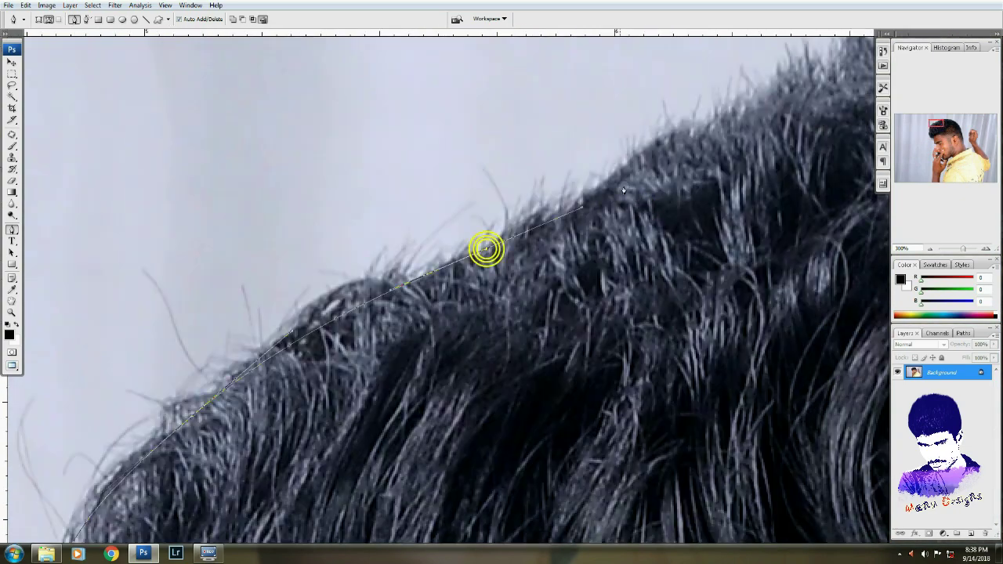
left_click(541, 284)
scroll(655, 262, "right", 5)
scroll(664, 413, "down", 3)
left_click_drag(664, 412, 670, 501)
scroll(669, 501, "down", 5)
scroll(544, 302, "right", 5)
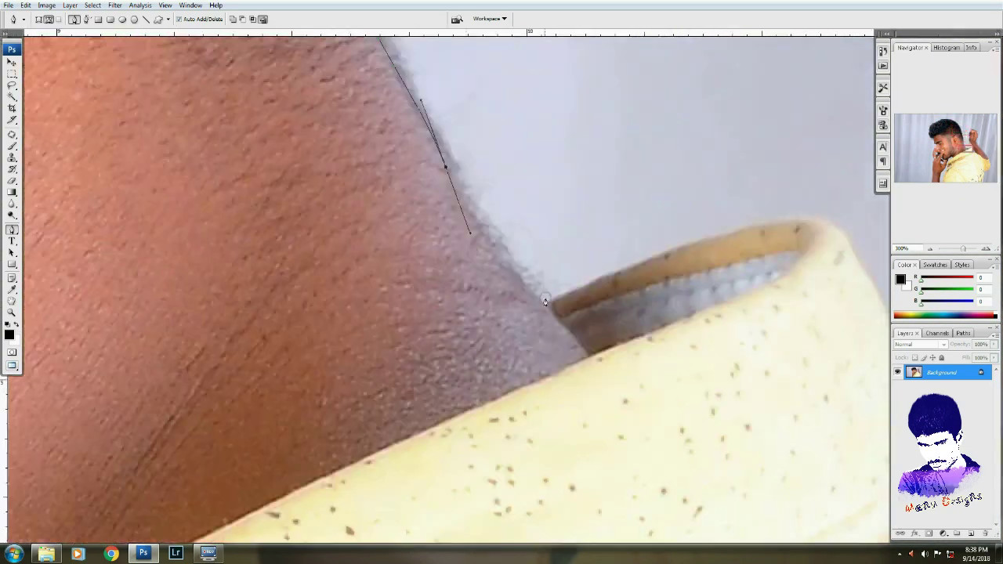
scroll(836, 228, "right", 5)
- Continue the path around the fingers, down the palm and forearm, and along the shirt
left_click(509, 257)
scroll(508, 258, "up", 5)
left_click(481, 385)
scroll(452, 251, "up", 3)
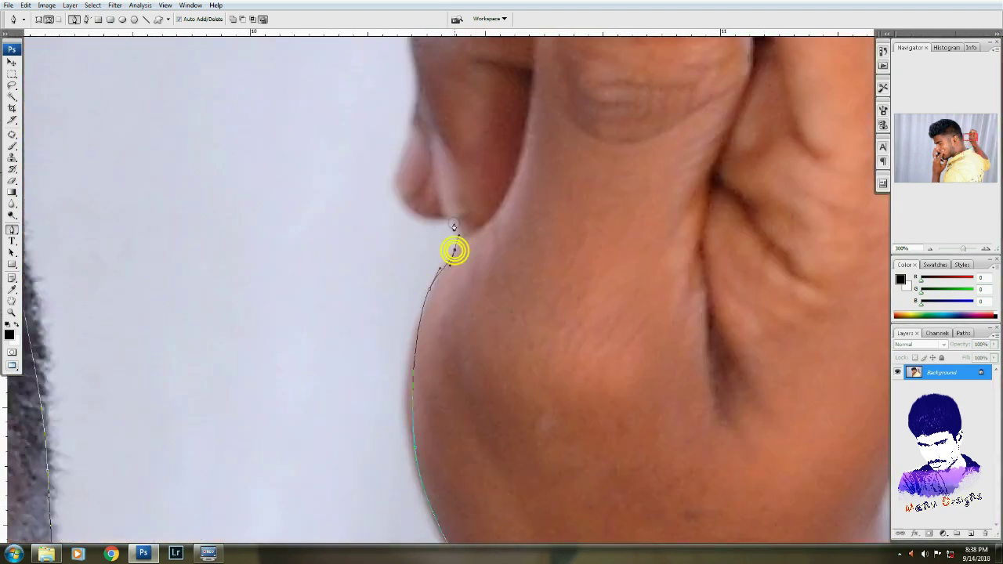
left_click(449, 245)
scroll(444, 212, "up", 3)
left_click(528, 212)
scroll(528, 213, "right", 3)
left_click(521, 188)
scroll(521, 188, "down", 5)
left_click(655, 268)
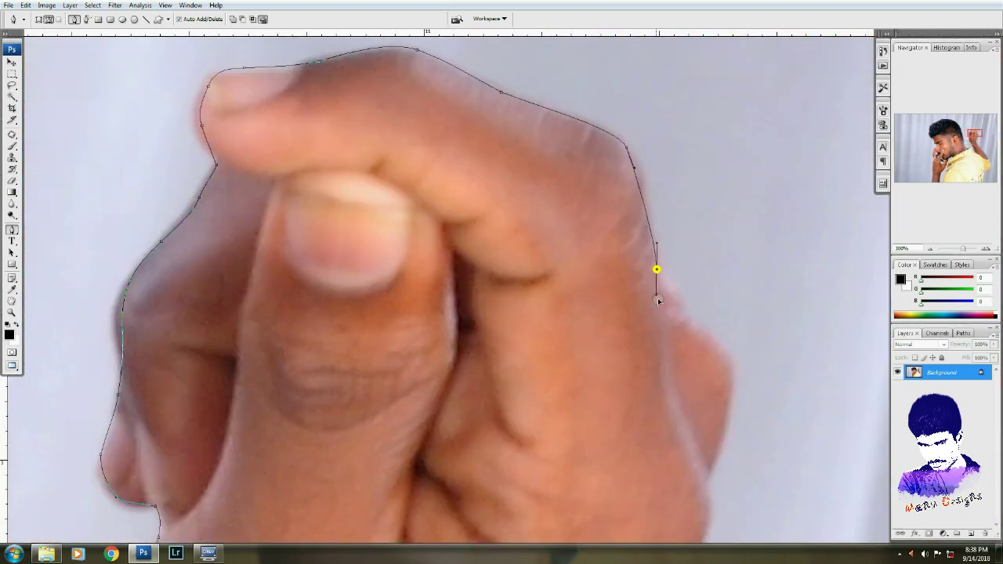
scroll(618, 277, "down", 5)
left_click_drag(533, 269, 579, 351)
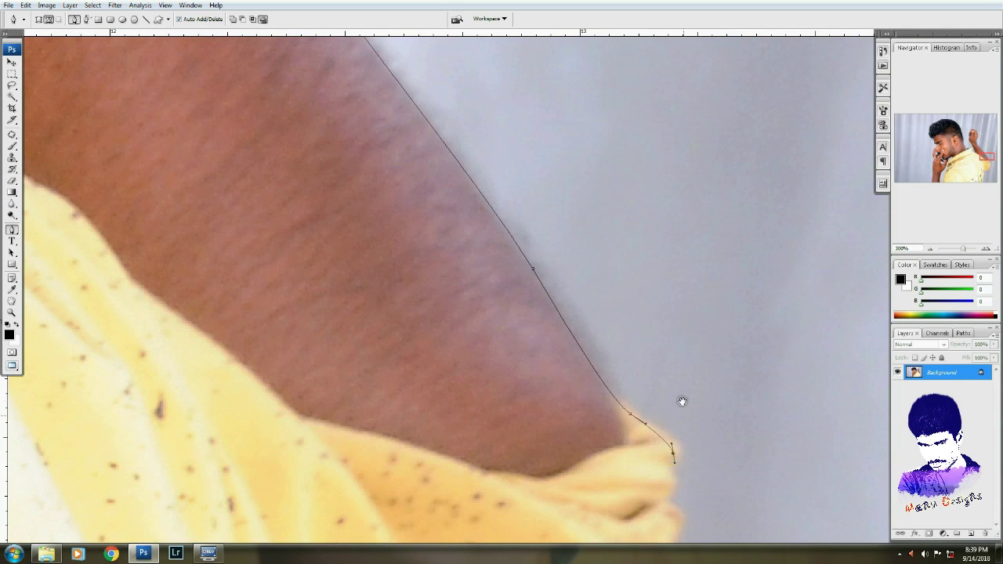
scroll(682, 401, "down", 5)
left_click(685, 284)
scroll(685, 284, "right", 5)
left_click(373, 340)
- Close the path at the finger corner, fit the photo on screen and save
scroll(374, 340, "down", 5)
scroll(340, 327, "down", 10)
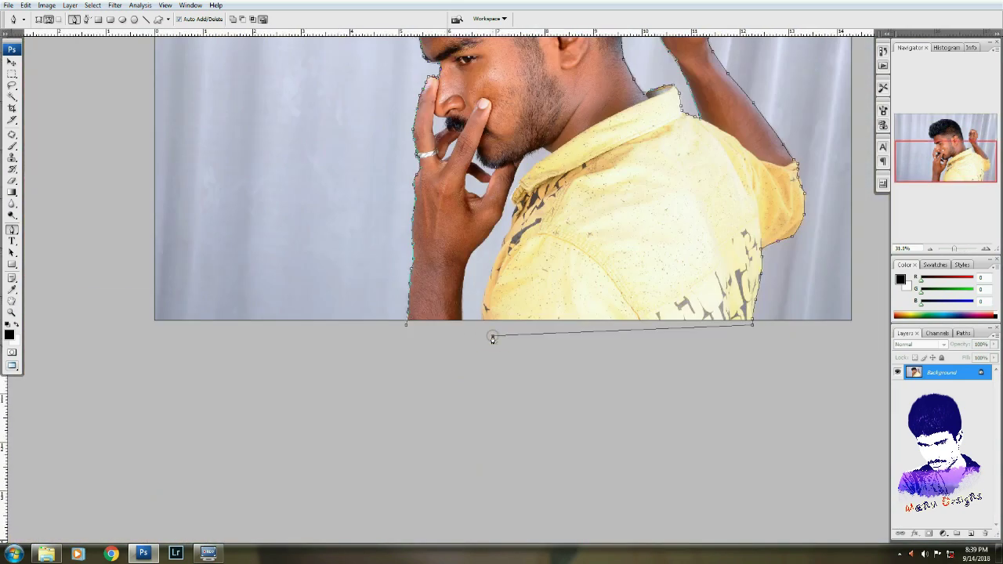
scroll(492, 338, "up", 10)
scroll(352, 313, "left", 3)
scroll(246, 217, "up", 5)
scroll(347, 264, "up", 5)
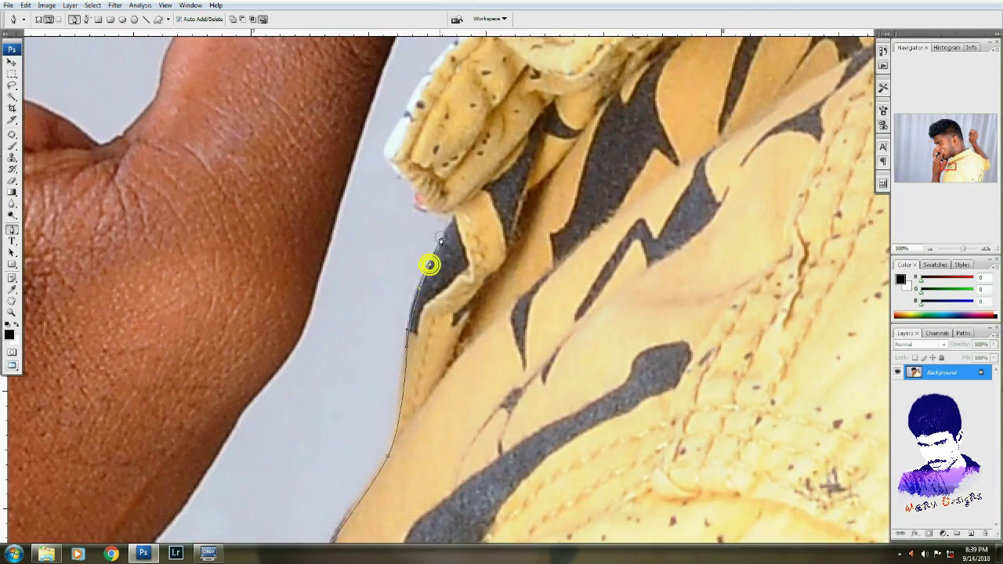
scroll(440, 239, "up", 5)
scroll(398, 315, "up", 5)
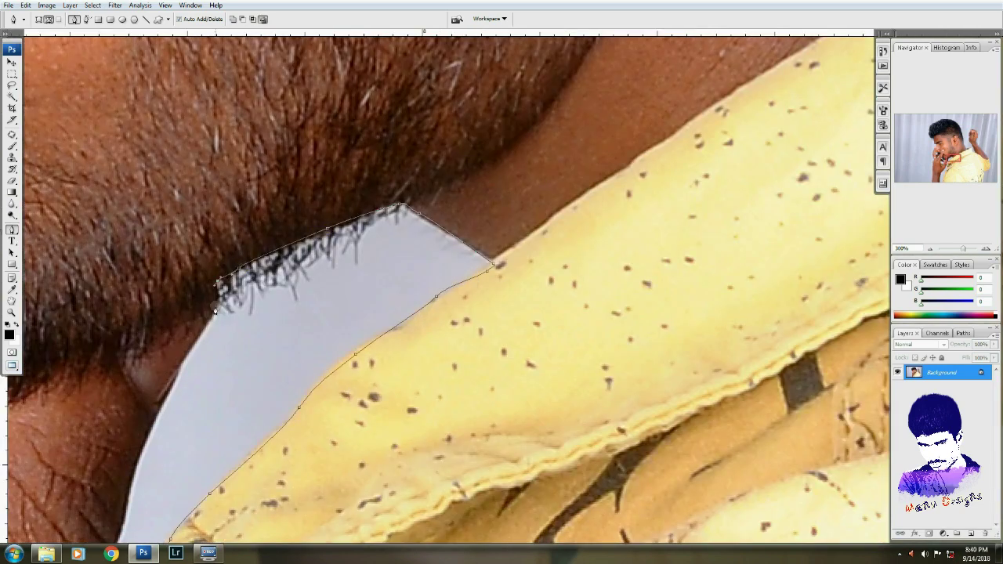
scroll(215, 311, "down", 5)
scroll(414, 293, "down", 5)
scroll(228, 470, "down", 5)
scroll(453, 300, "down", 5)
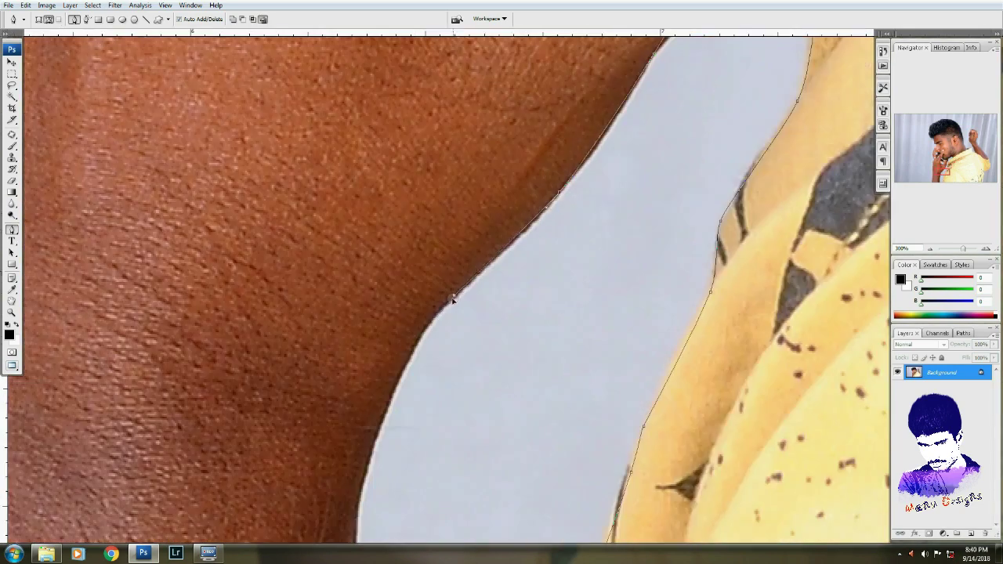
scroll(376, 418, "down", 5)
scroll(180, 307, "down", 5)
scroll(391, 274, "up", 1)
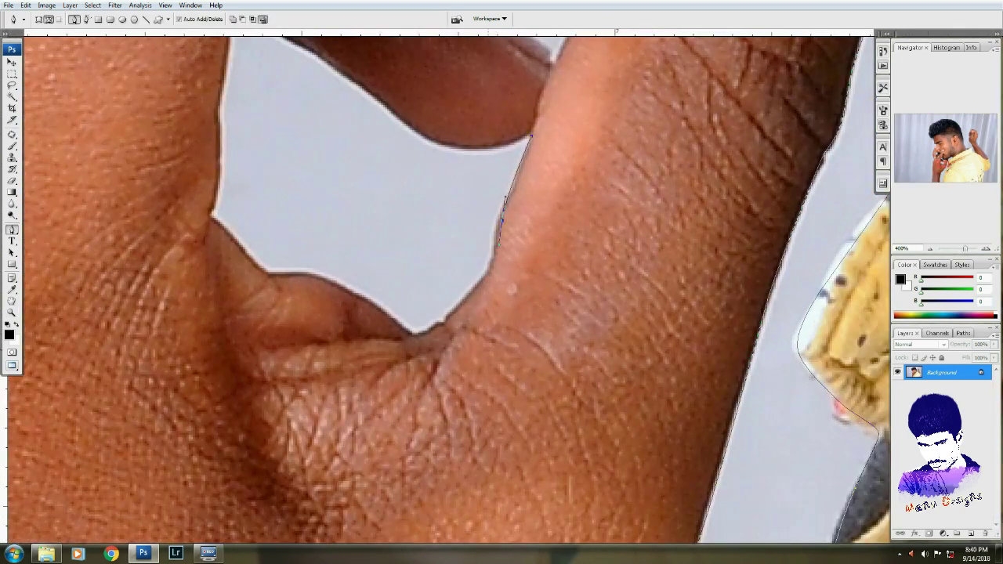
scroll(320, 276, "up", 1)
scroll(392, 266, "up", 5)
scroll(562, 217, "up", 3)
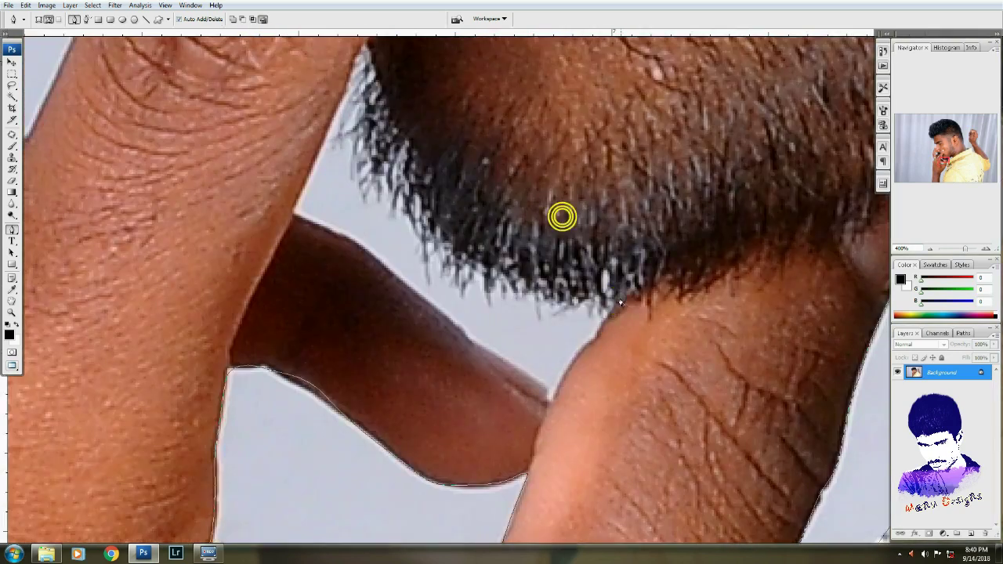
scroll(463, 337, "up", 3)
scroll(463, 337, "left", 2)
left_click_drag(354, 342, 366, 299)
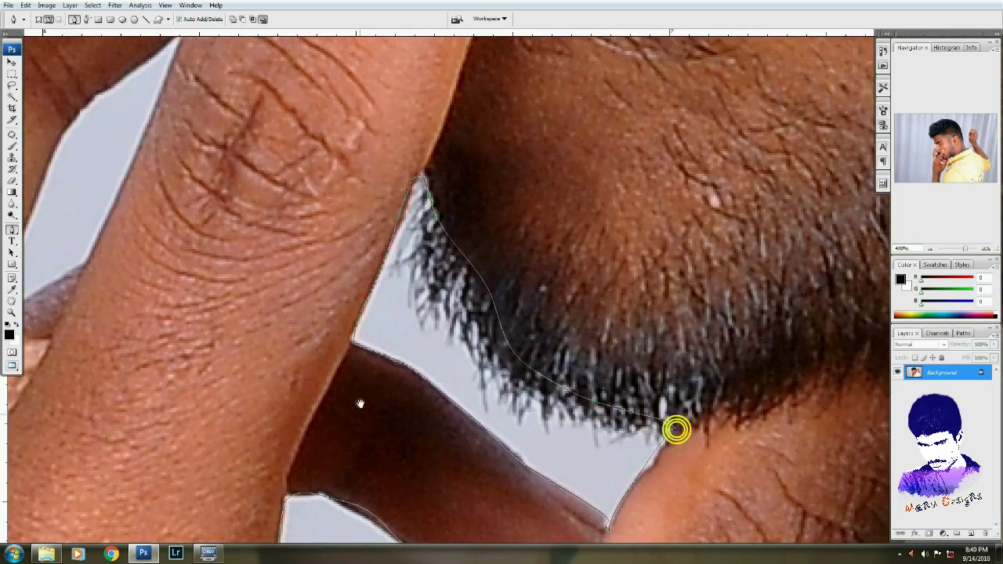
scroll(677, 429, "down", 5)
scroll(465, 304, "up", 3)
scroll(524, 261, "up", 4)
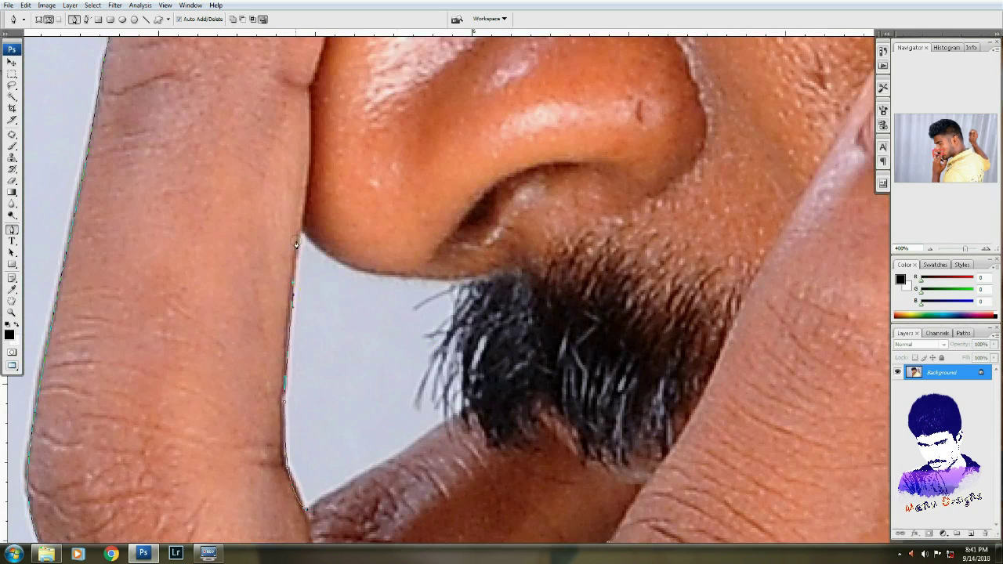
key("ctrl+0")
key("ctrl+s")
- Confirm the JPEG save, make an unfeathered selection from the path and copy the man to Layer 1
key("Return")
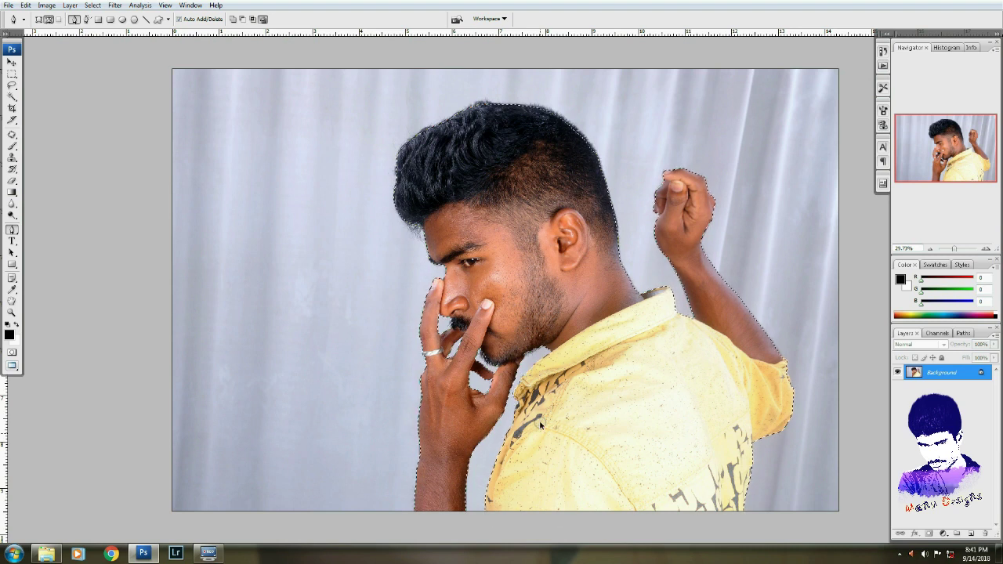
right_click(539, 420)
left_click(572, 454)
key("Return")
key("ctrl+j")
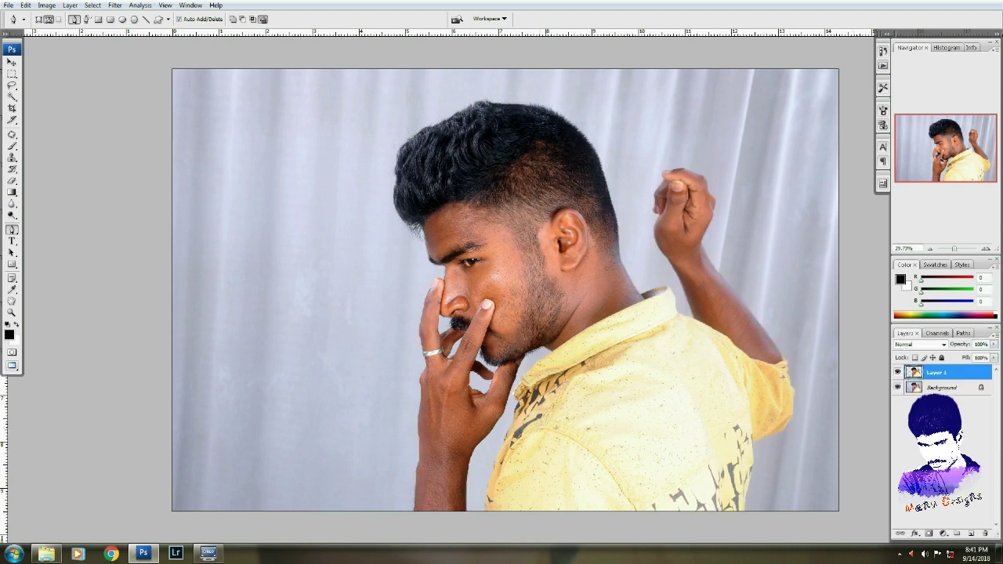
- Duplicate the Background layer and fill the copy with white
left_click(943, 386)
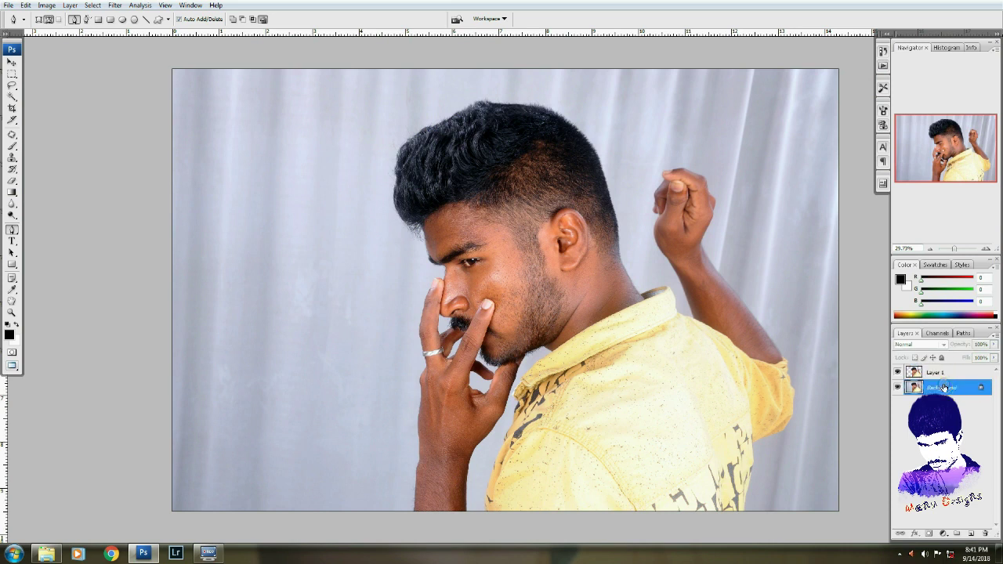
key("ctrl+j")
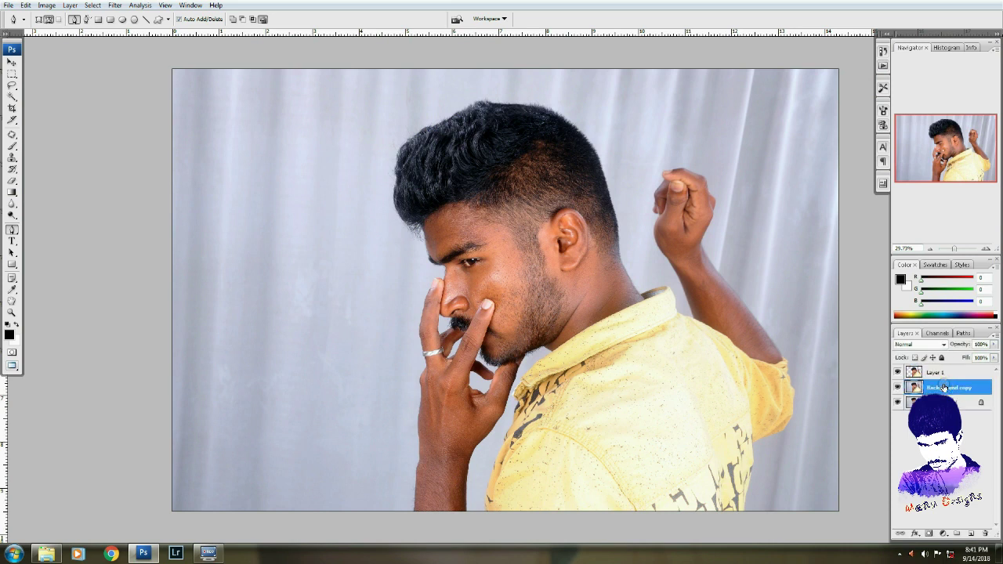
key("ctrl+BackSpace")
key("v")
left_click(577, 94, "ctrl")
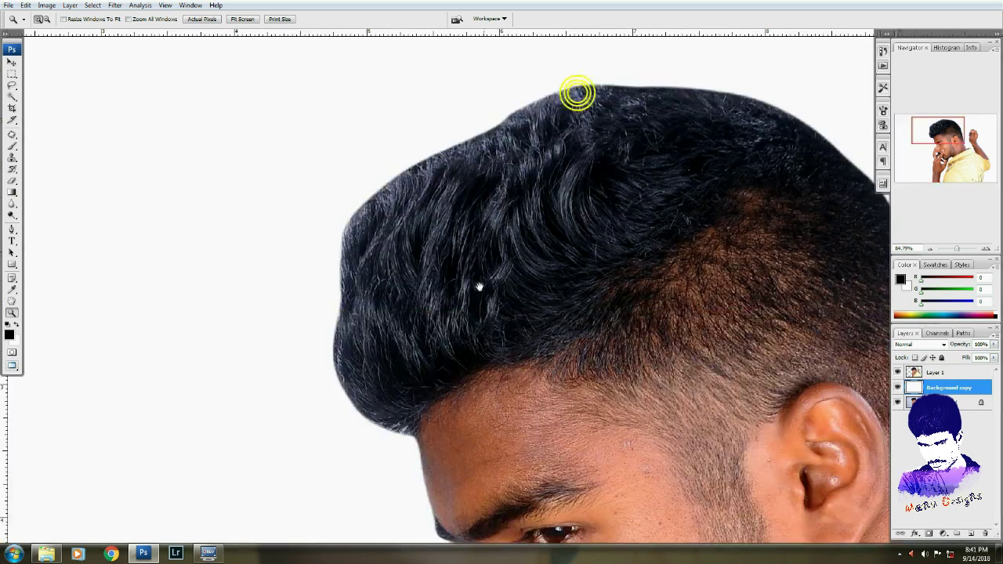
right_click(476, 317)
- Make Layer 1 active and set up the Smudge Tool with a 150 px brush
left_click(481, 322)
key("r")
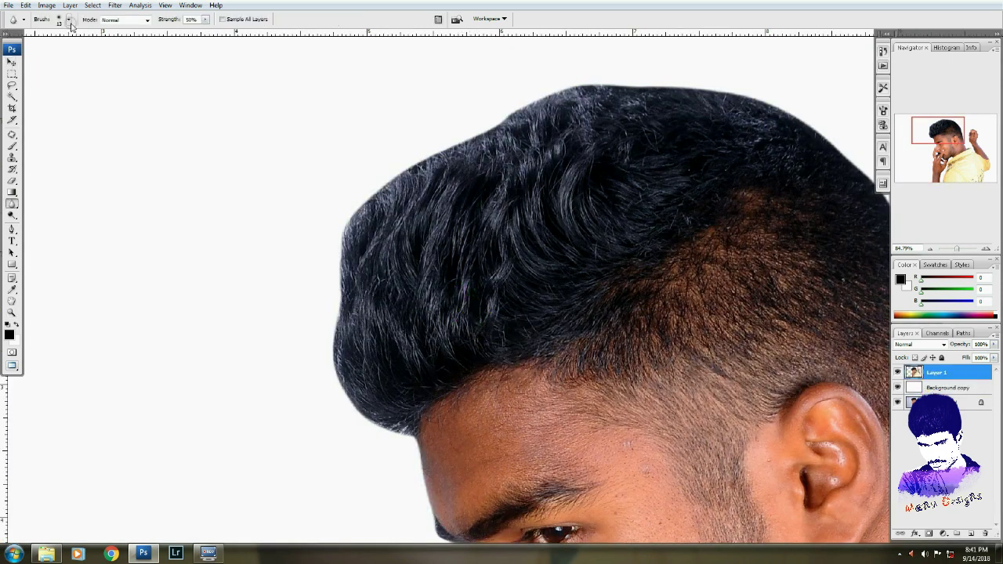
left_click(69, 20)
left_click(116, 114)
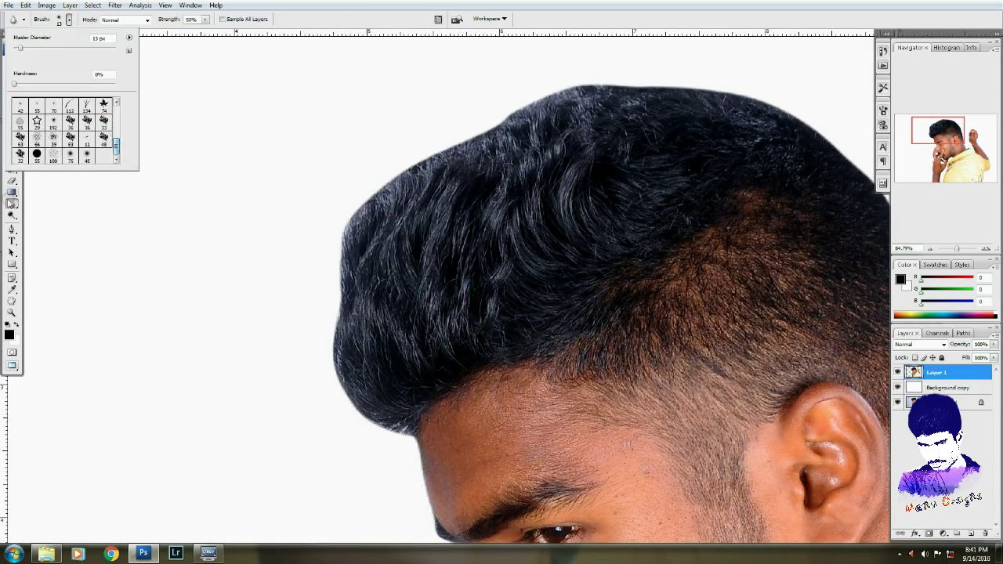
right_click(11, 203)
left_click(46, 228)
left_click(69, 21)
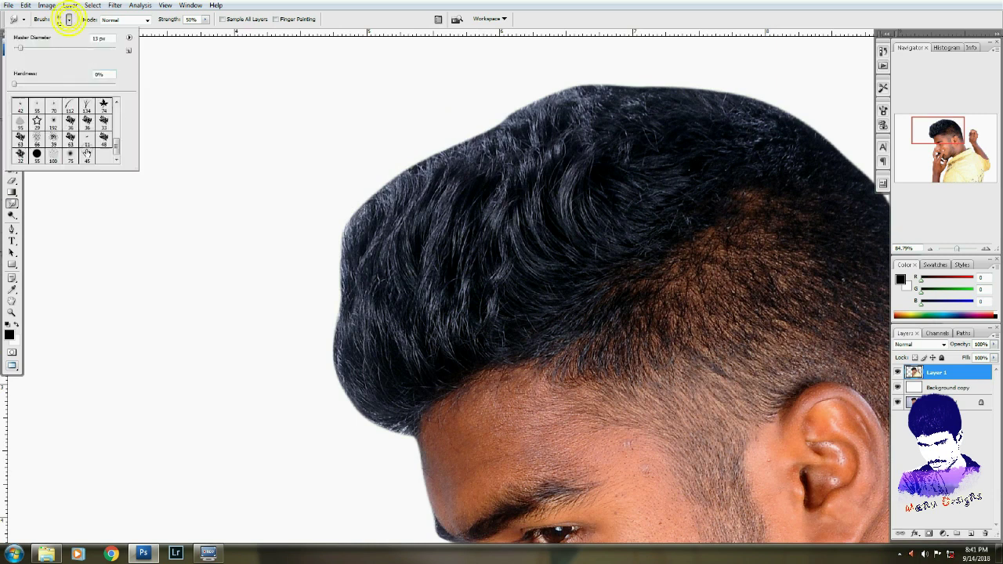
double_click(86, 151)
- Smudge the left and upper-left hair edges outward into spiky strands
mouse_move(368, 184)
left_mouse_down()
mouse_move(395, 185)
mouse_move(333, 255)
left_mouse_up()
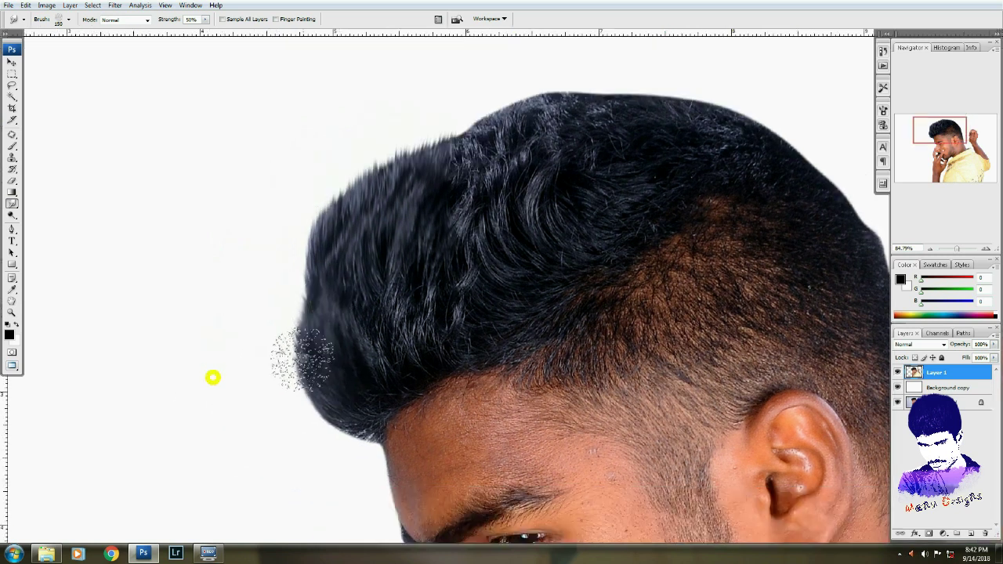
left_click_drag(140, 431, 211, 376)
mouse_move(338, 322)
left_mouse_down()
mouse_move(335, 419)
mouse_move(347, 447)
mouse_move(303, 413)
mouse_move(306, 369)
left_mouse_up()
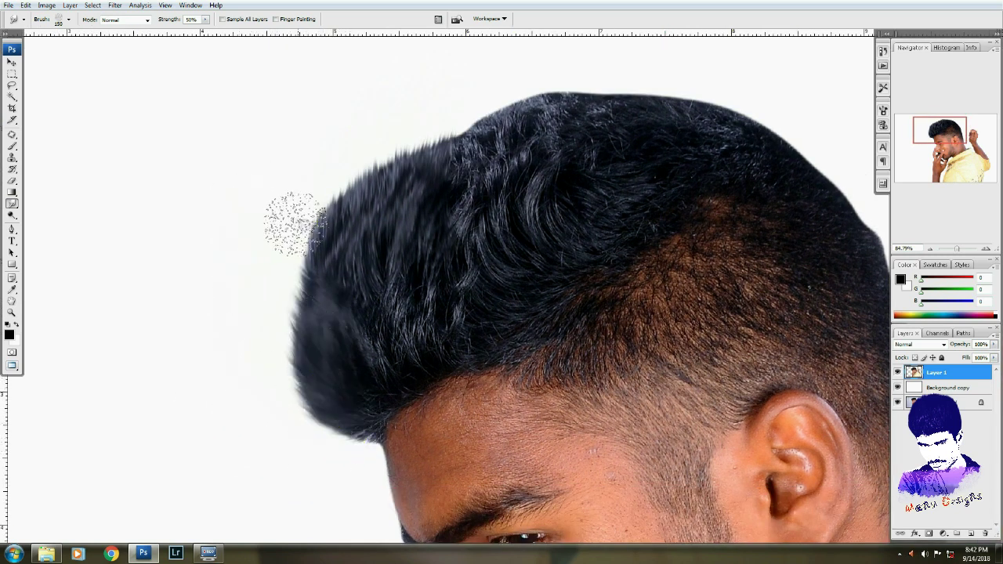
key("bracketright")
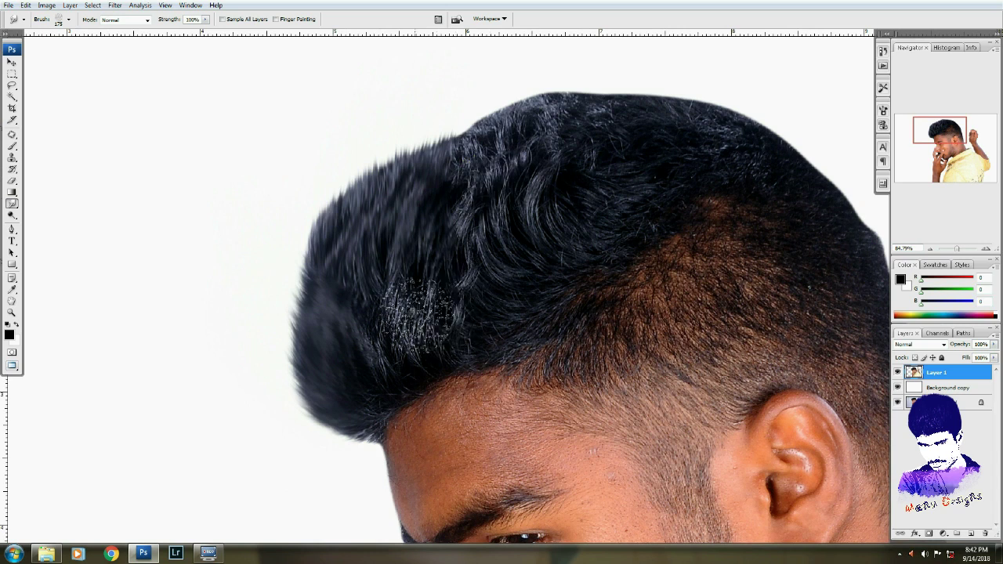
left_click_drag(407, 286, 348, 102)
left_click_drag(405, 210, 319, 271)
key("ctrl+alt+z")
mouse_move(309, 405)
left_mouse_down()
mouse_move(289, 333)
mouse_move(240, 244)
left_mouse_up()
scroll(290, 334, "up", 1)
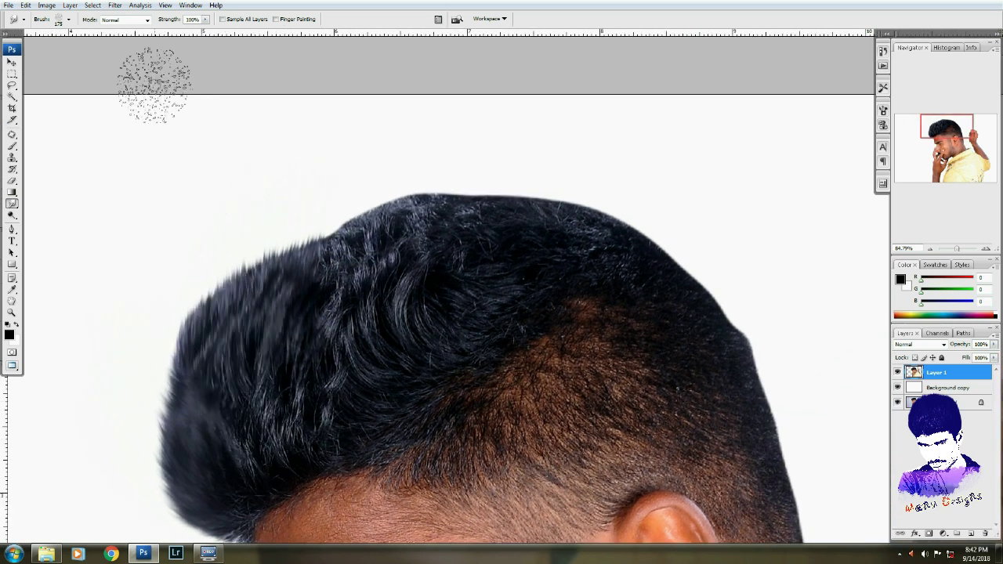
left_click_drag(353, 298, 337, 207)
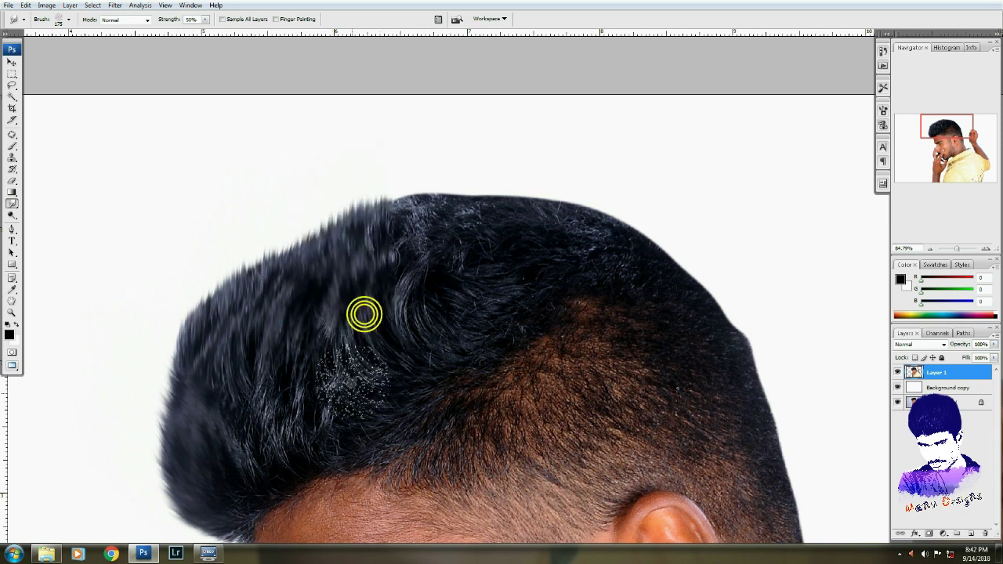
left_click_drag(365, 313, 258, 259)
- Soften the lower-left hair edge with repeated smudge strokes
left_click_drag(302, 427, 262, 448)
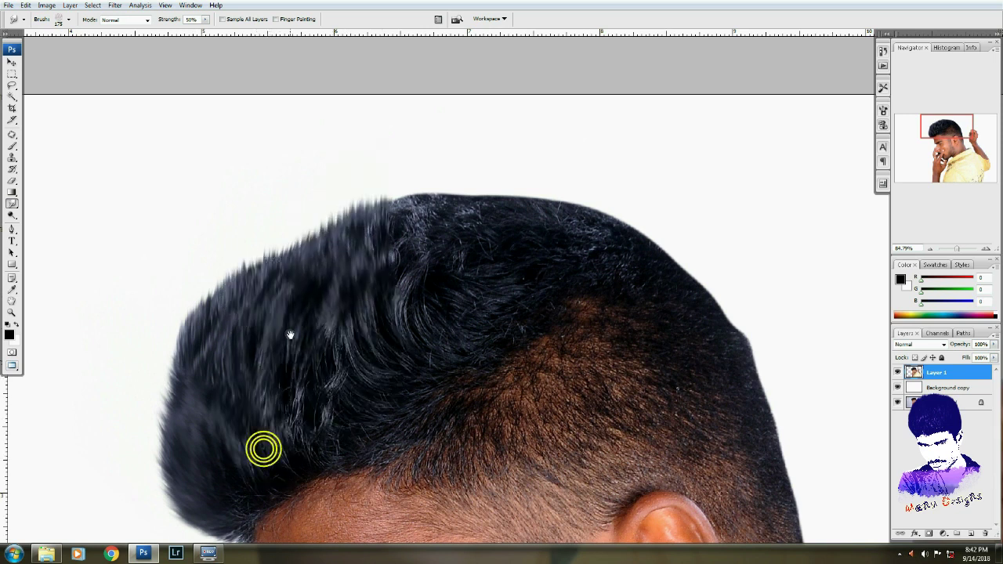
scroll(368, 355, "up", 1)
scroll(368, 355, "down", 1)
left_click_drag(394, 302, 252, 419)
left_click_drag(258, 369, 235, 416)
scroll(423, 352, "up", 2)
- Pull the top hair edge upward into strands
mouse_move(423, 351)
left_mouse_down()
mouse_move(416, 306)
mouse_move(313, 267)
left_mouse_up()
left_click_drag(394, 368, 392, 333)
scroll(425, 340, "up", 2)
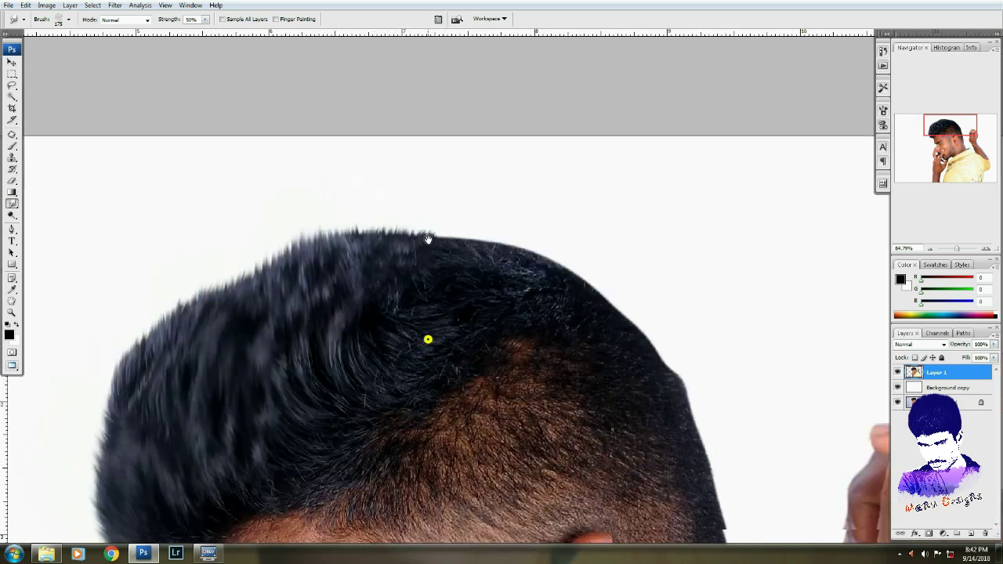
left_click_drag(352, 364, 325, 388)
scroll(356, 305, "up", 2)
mouse_move(423, 298)
left_mouse_down()
mouse_move(396, 267)
mouse_move(414, 280)
mouse_move(530, 287)
left_mouse_up()
scroll(519, 287, "down", 2)
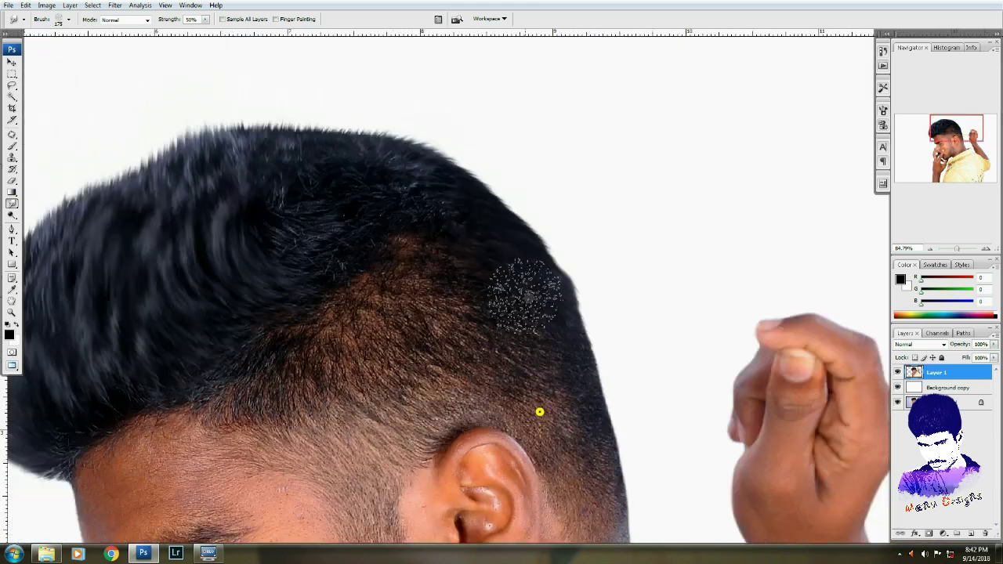
scroll(592, 426, "up", 2)
- Sweep strands across the top of the hair and along the temple hairline with a smaller brush
mouse_move(600, 306)
left_mouse_down()
mouse_move(410, 268)
mouse_move(397, 308)
mouse_move(384, 274)
mouse_move(538, 264)
left_mouse_up()
scroll(515, 264, "down", 2)
scroll(514, 264, "left", 3)
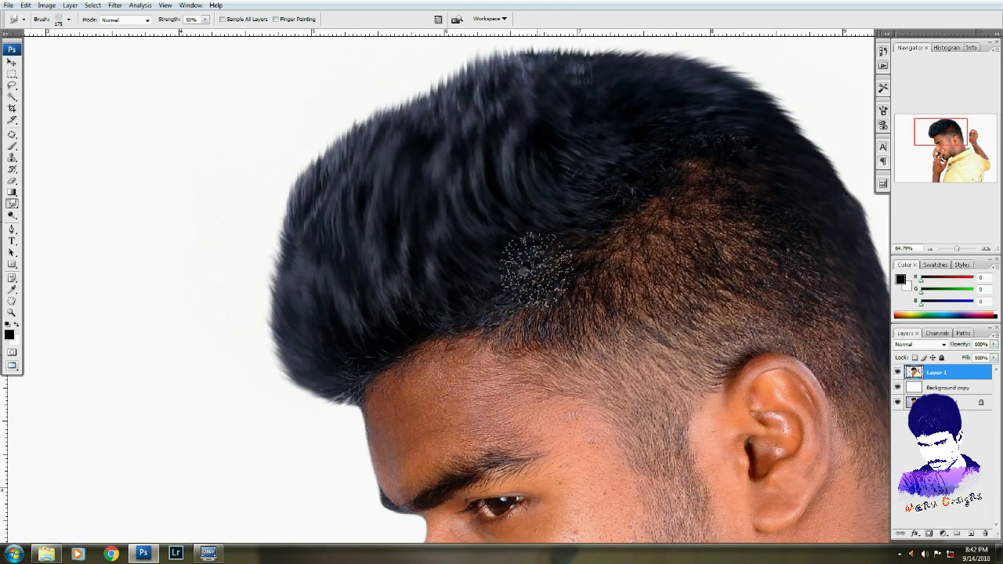
left_click_drag(391, 335, 611, 335)
key("bracketleft")
key("bracketleft")
key("bracketleft")
mouse_move(651, 246)
left_mouse_down()
mouse_move(685, 221)
mouse_move(801, 240)
left_mouse_up()
scroll(798, 306, "down", 3)
- Smudge the hair edges behind and above the ear
left_click_drag(797, 306, 716, 270)
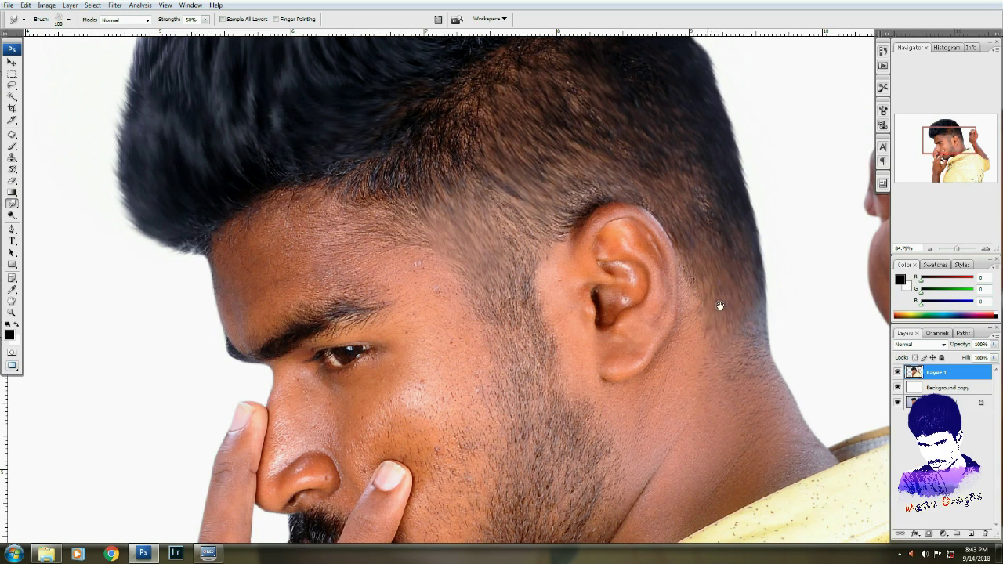
left_click_drag(719, 306, 742, 427)
mouse_move(604, 217)
left_mouse_down()
mouse_move(425, 315)
mouse_move(462, 306)
mouse_move(572, 207)
mouse_move(400, 317)
left_mouse_up()
left_click_drag(424, 363, 432, 106)
left_click(563, 260)
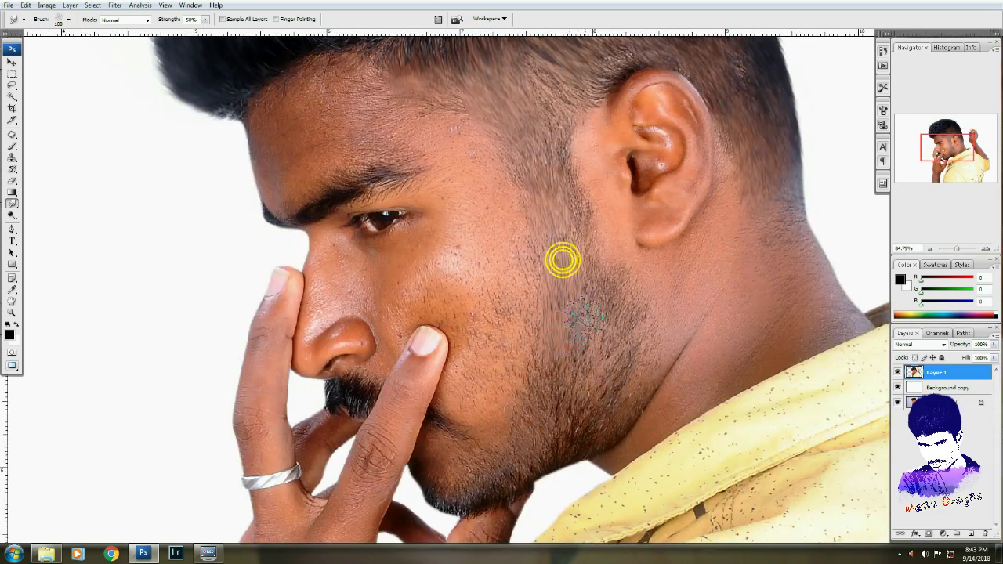
left_click_drag(544, 226, 661, 313)
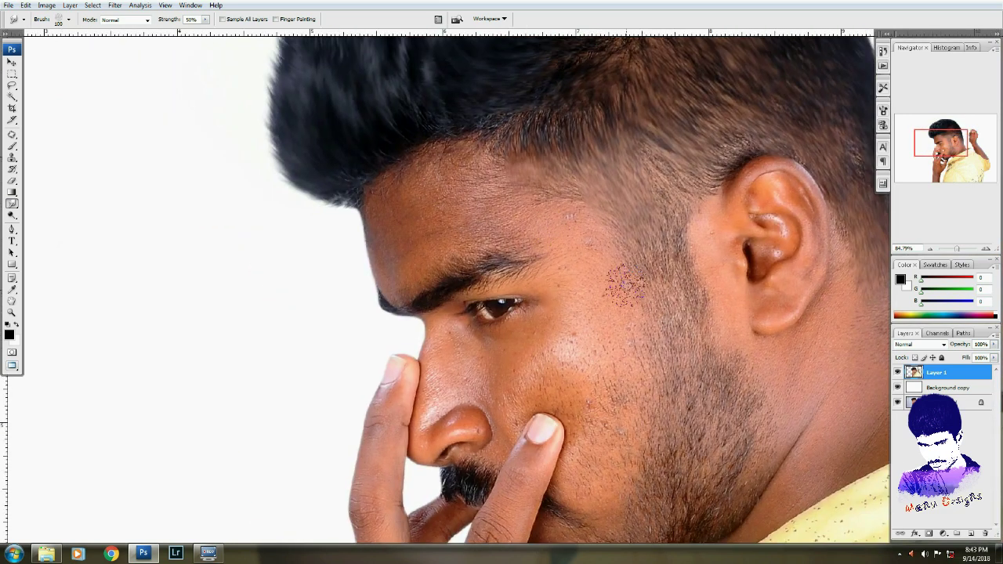
key("j")
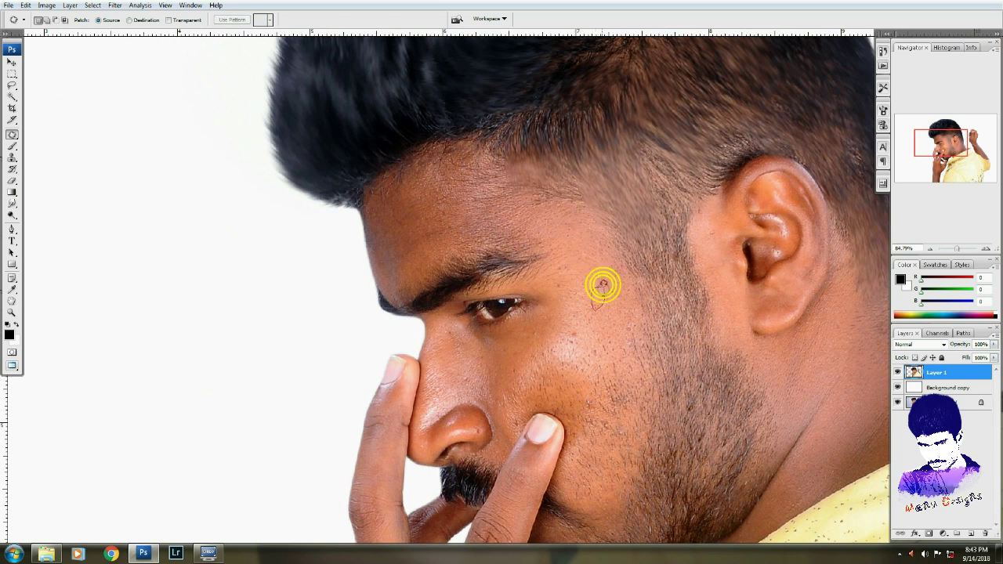
- Patch the speckled temple spot with clean skin, deselect and fit the photo on screen
left_click_drag(576, 338, 599, 385)
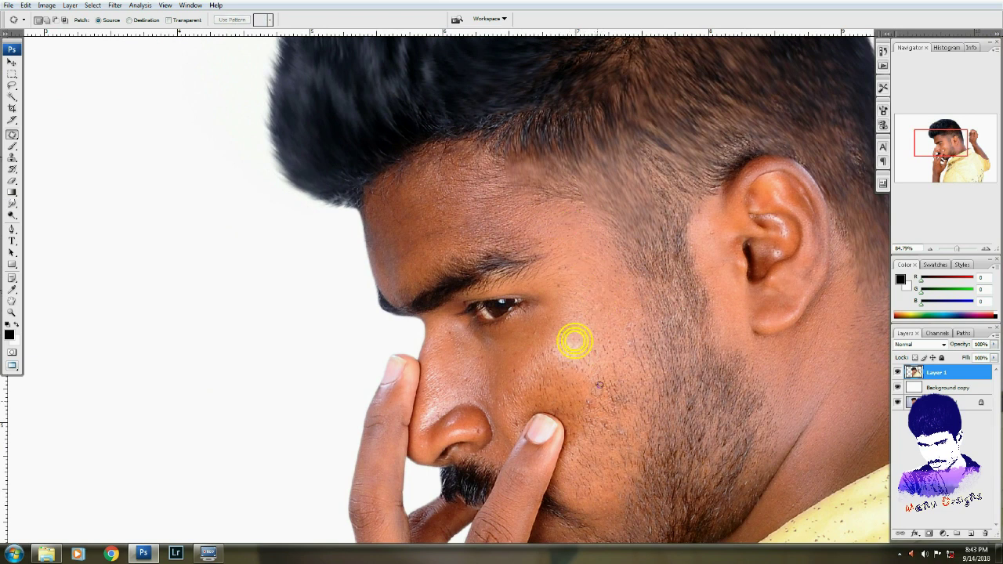
scroll(595, 329, "down", 3)
left_click(623, 302)
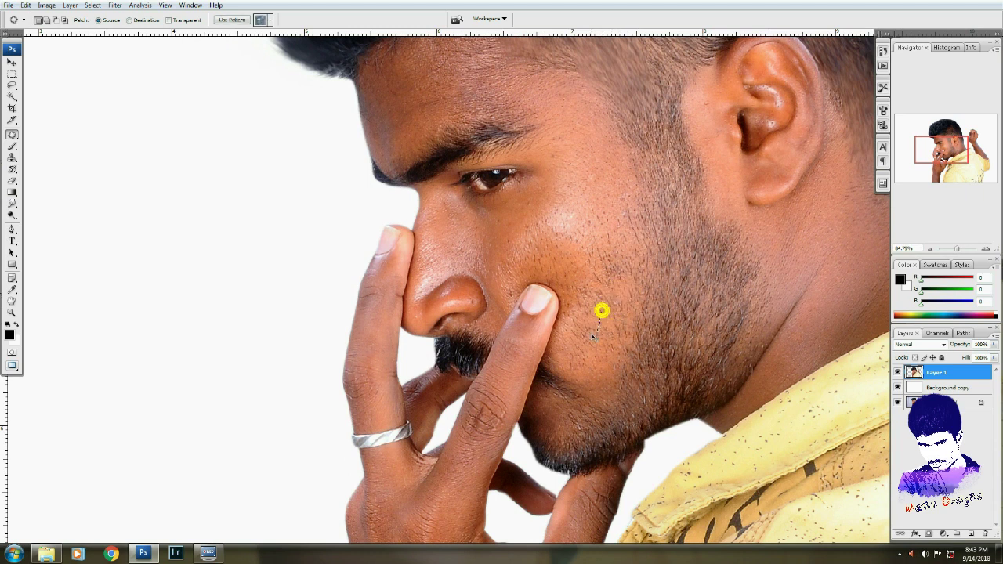
left_click_drag(598, 364, 593, 259)
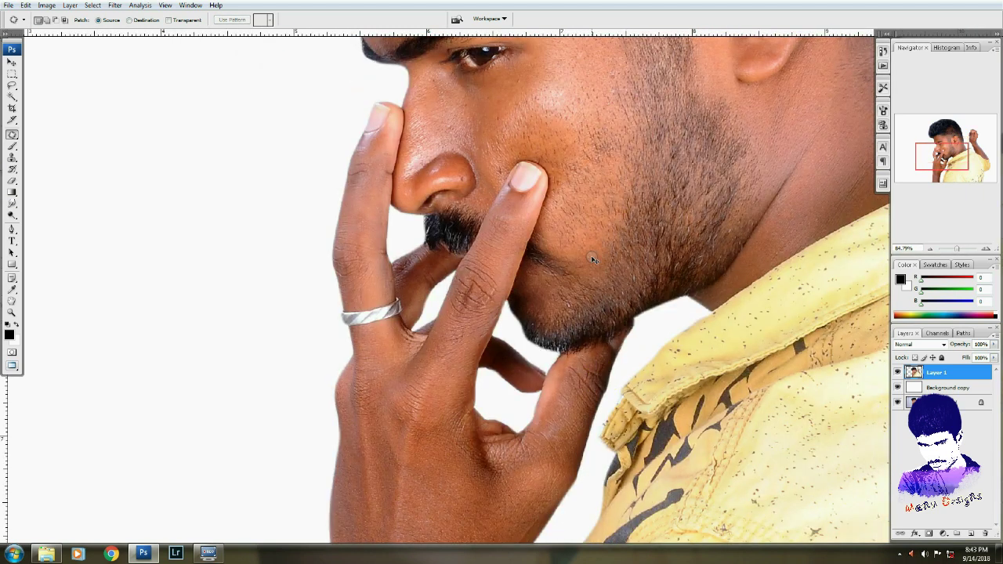
key("ctrl+0")
- Zoom in on the nape and smudge the hair edge above the neck
left_click_drag(472, 186, 438, 186)
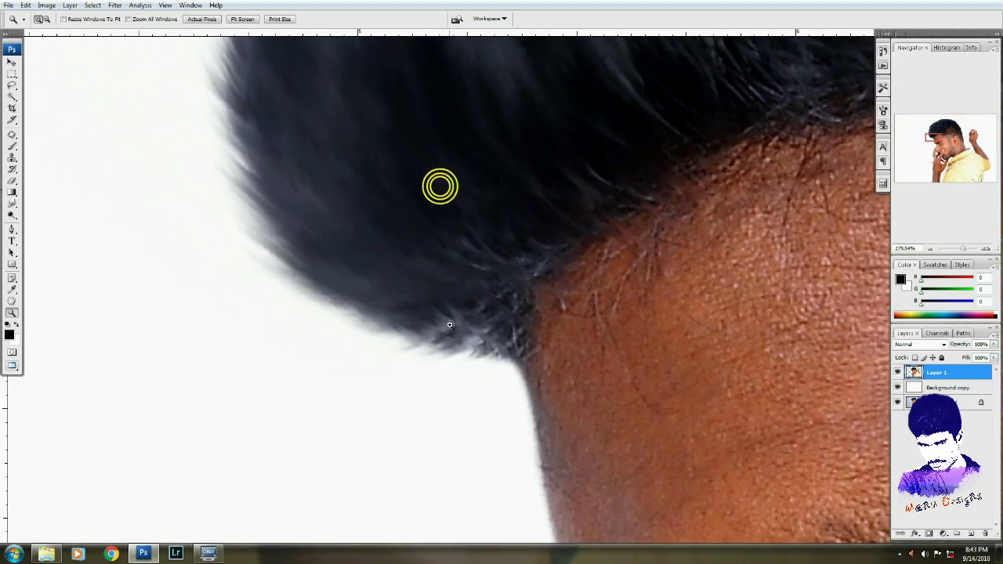
key("r")
mouse_move(436, 358)
left_mouse_down()
mouse_move(465, 324)
mouse_move(365, 332)
mouse_move(477, 257)
mouse_move(316, 253)
left_mouse_up()
key("ctrl+shift+u")
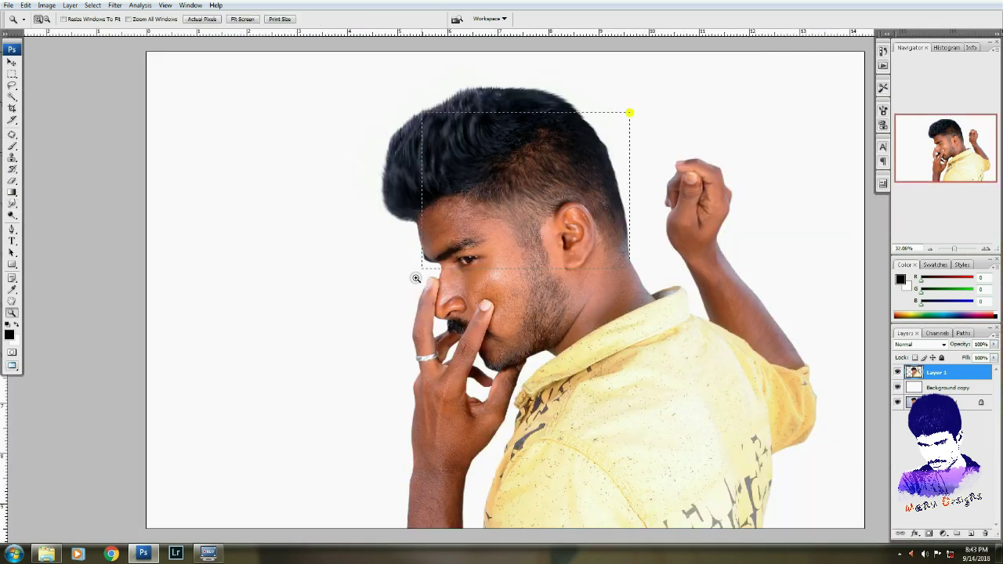
- Darken the top of the hair with Burn Tool strokes at 30% midtones
left_click_drag(416, 278, 420, 272)
key("o")
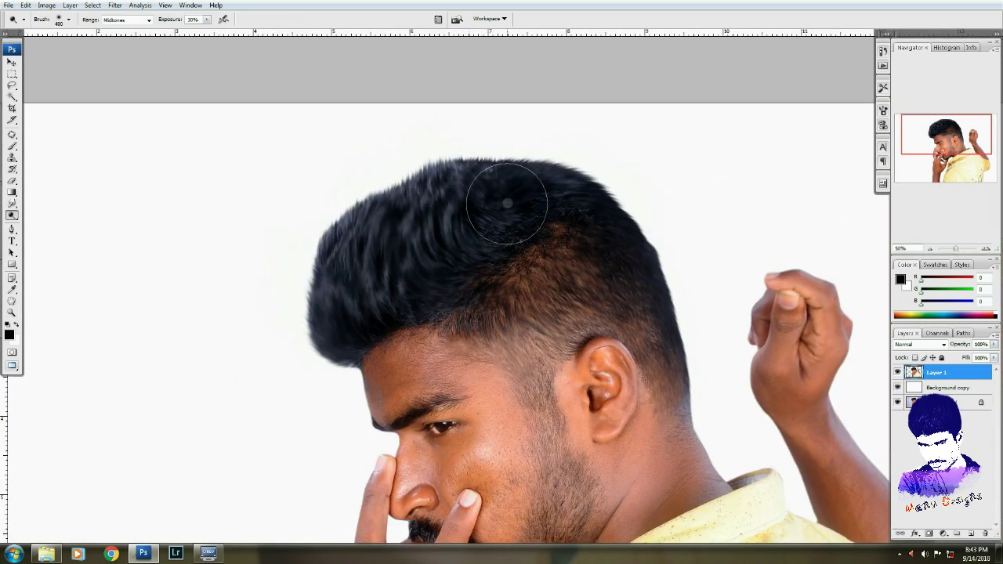
left_click_drag(560, 185, 370, 290)
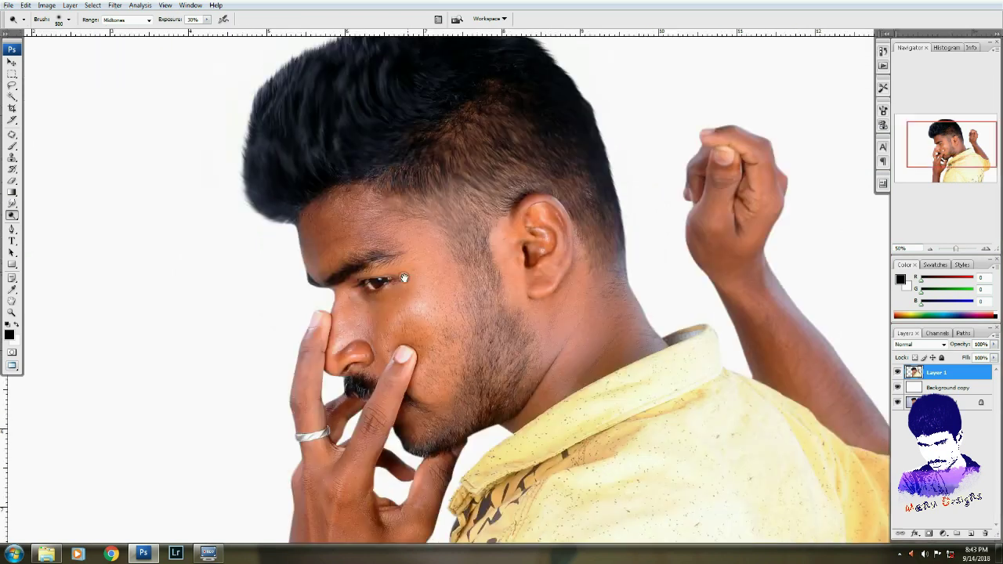
key("v")
left_click_drag(476, 457, 406, 238)
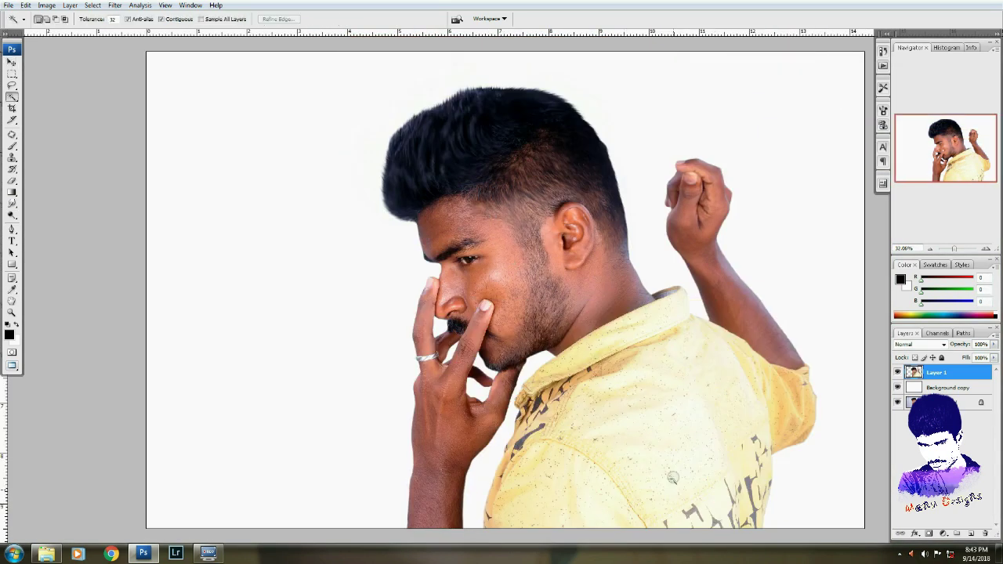
- Feather the yellow shirt selection by 65 px and set its Levels midtones to 0.62
left_click(664, 466)
key("ctrl+alt+d")
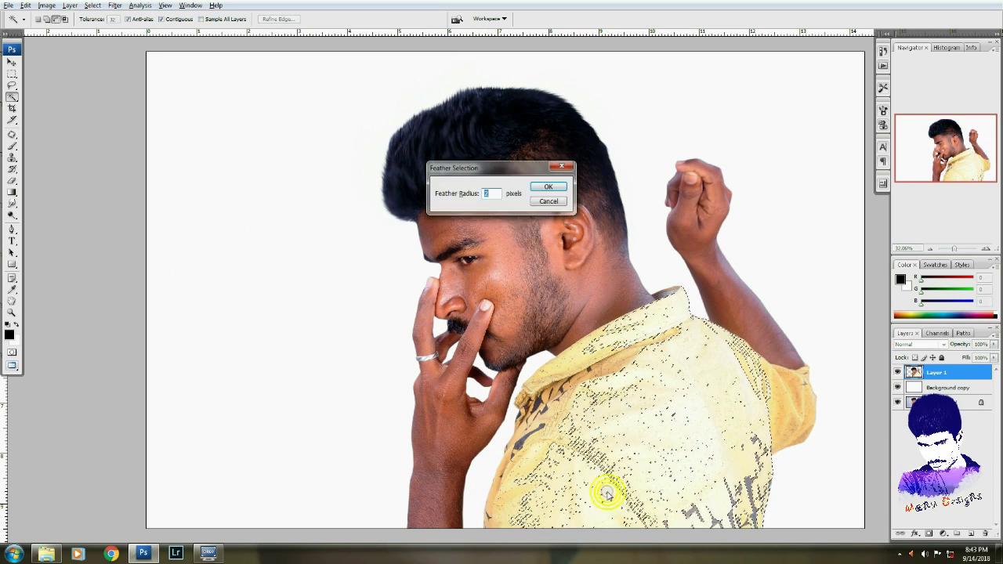
type("65")
key("Return")
key("ctrl+l")
left_click_drag(628, 227, 647, 228)
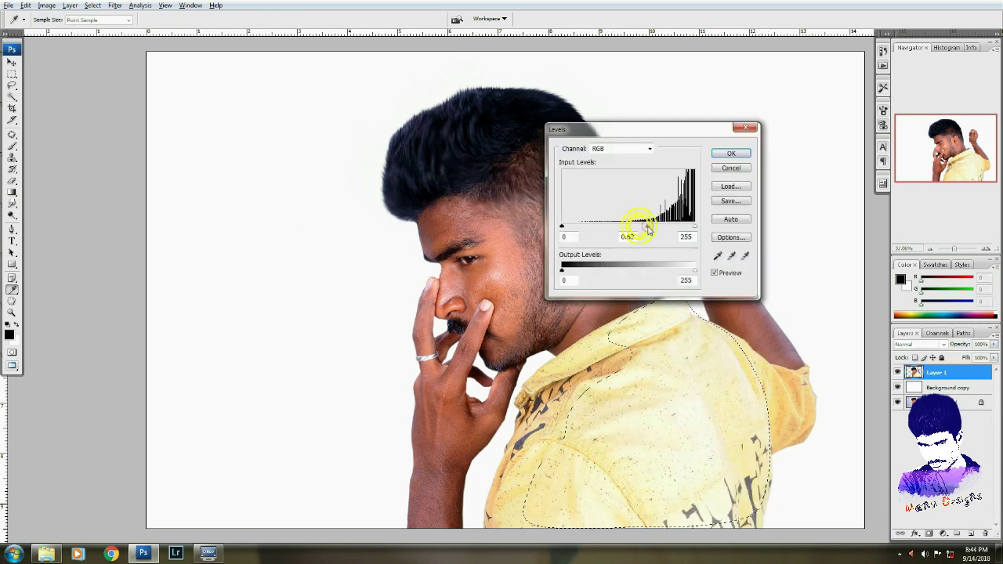
key("Return")
- Duplicate Layer 1, launch Portraiture, then cancel it without applying
key("v")
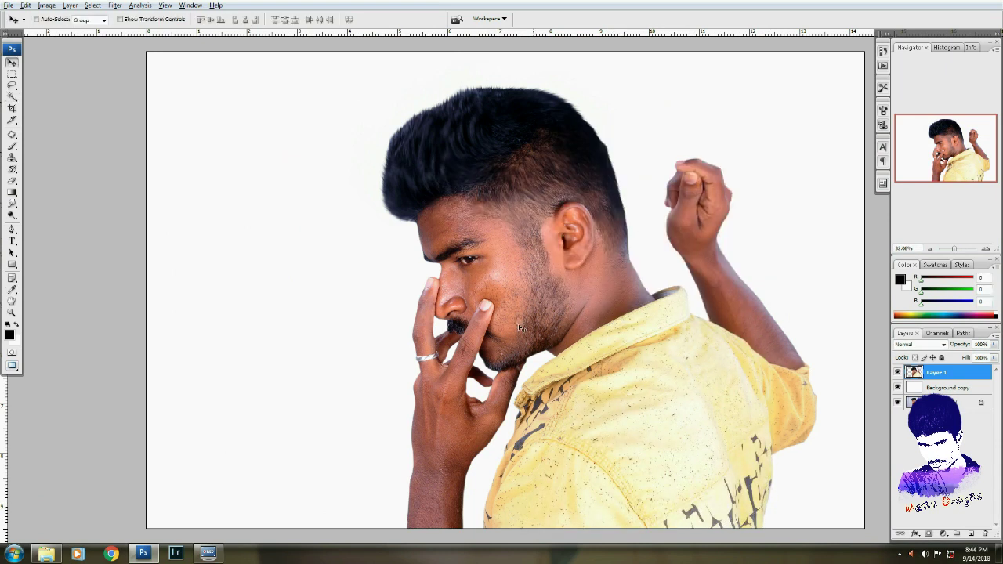
left_click_drag(508, 332, 508, 310)
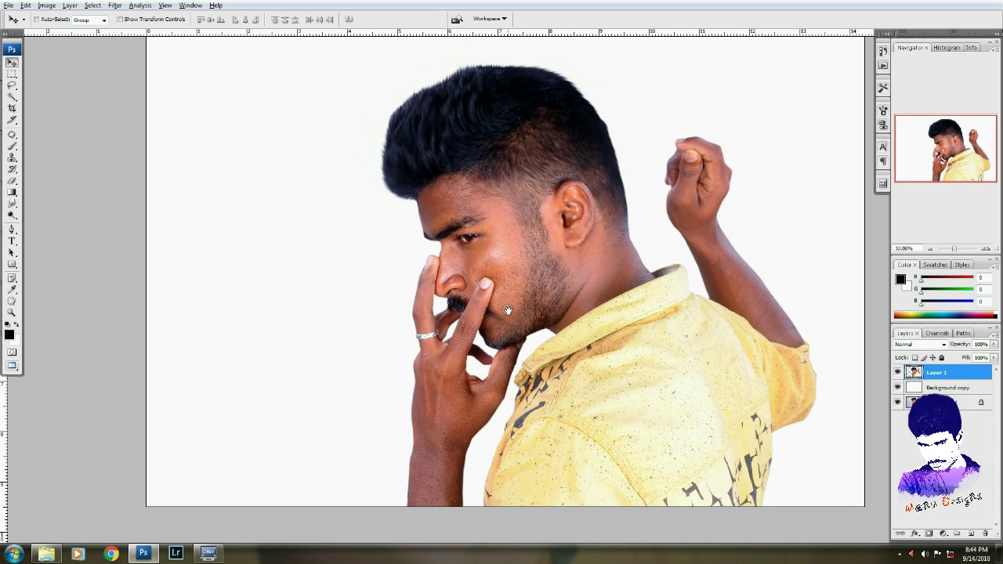
key("ctrl+j")
key("ctrl+f")
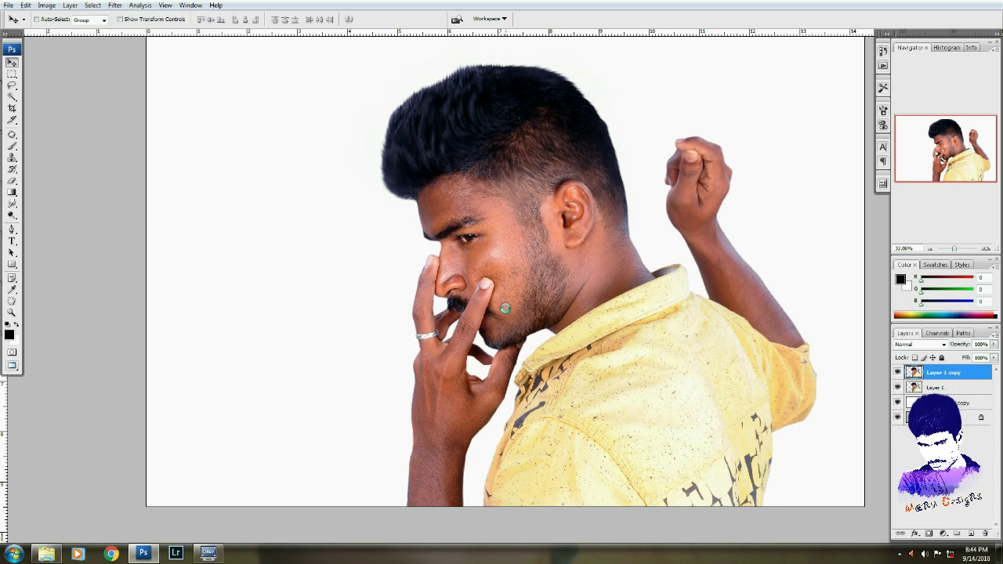
left_click(546, 370)
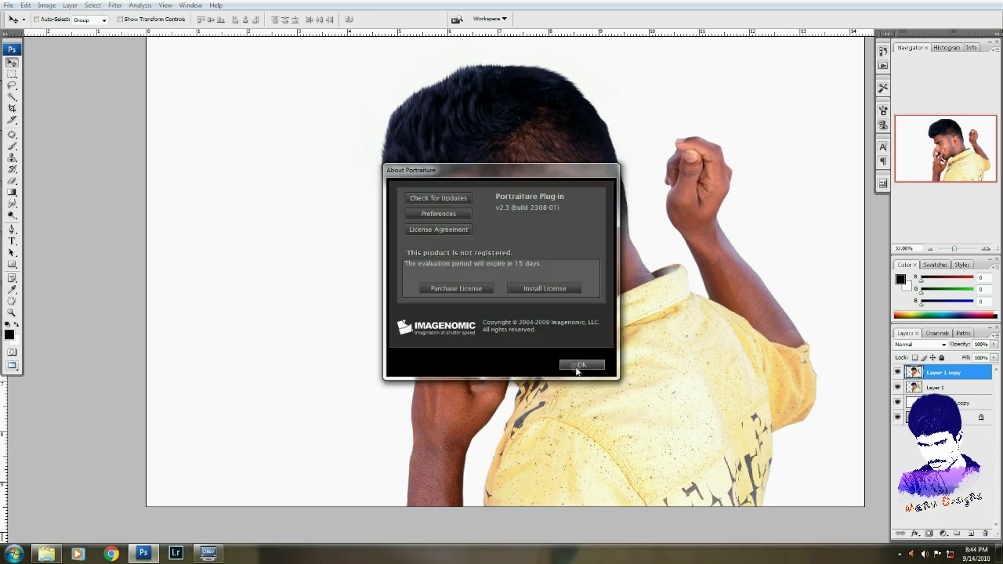
left_click(577, 365)
left_click(540, 460)
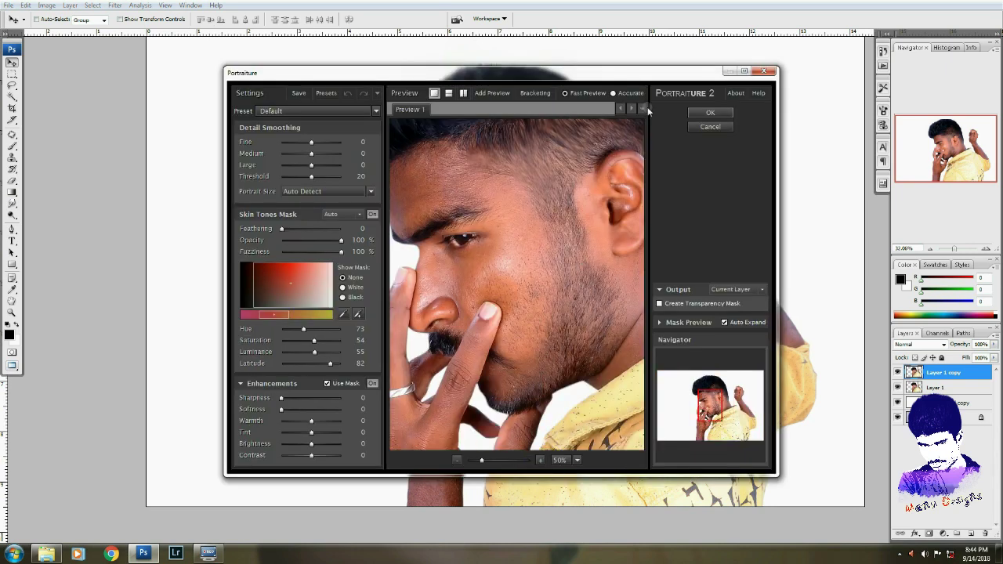
left_click(711, 127)
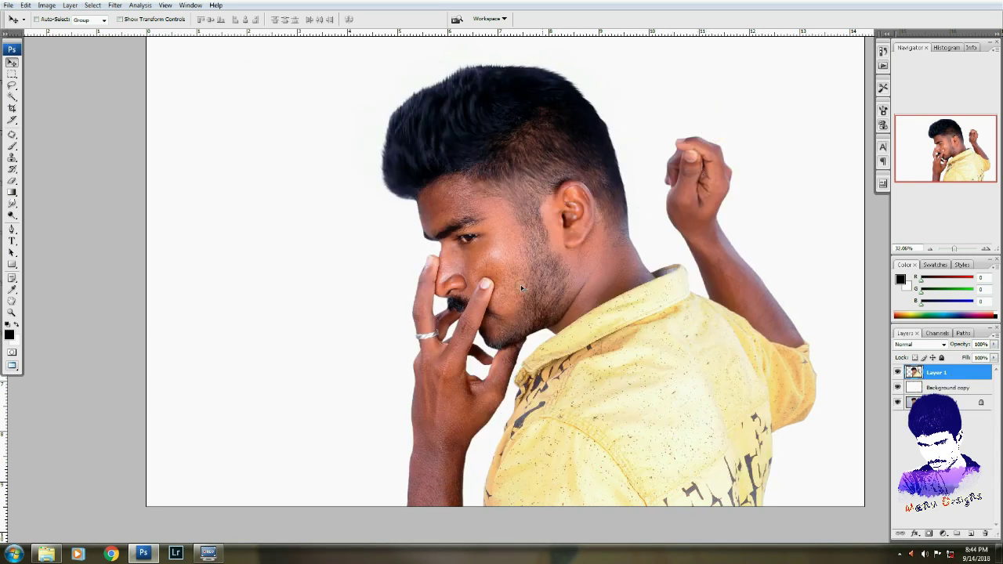
- Create a new path and trace a Pen outline around the face and hand
left_click(962, 333)
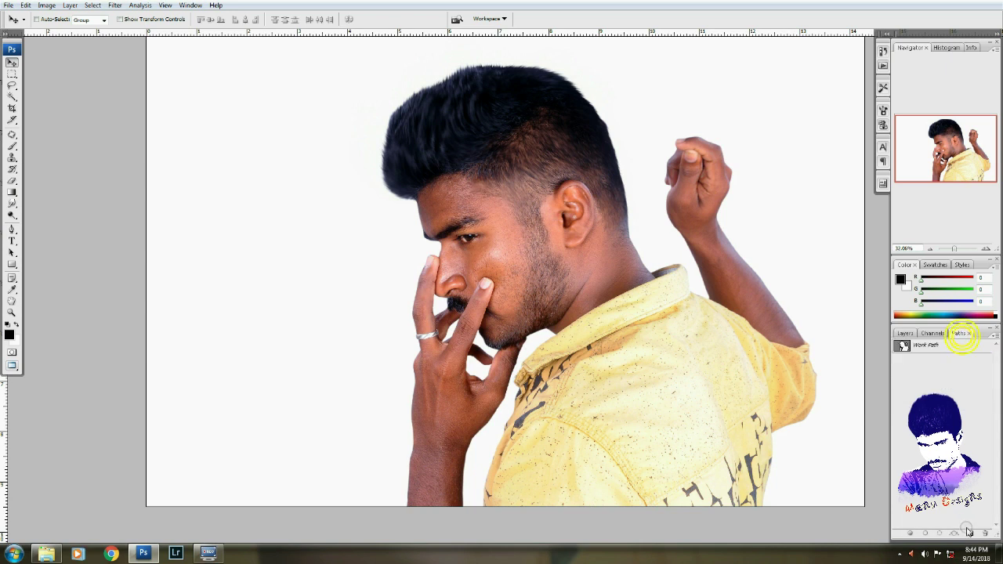
left_click(970, 533)
left_click(899, 334)
key("p")
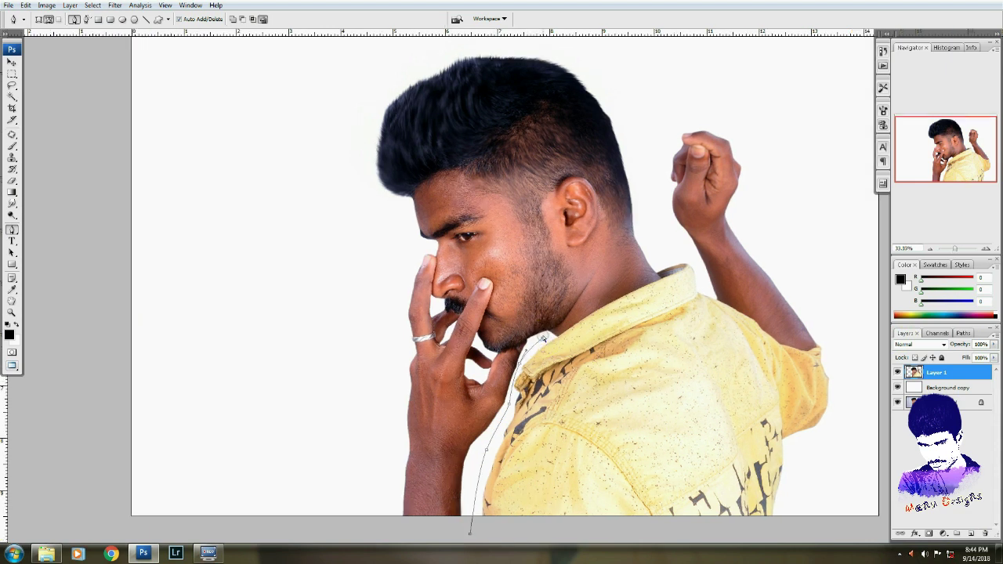
scroll(542, 337, "up", 3)
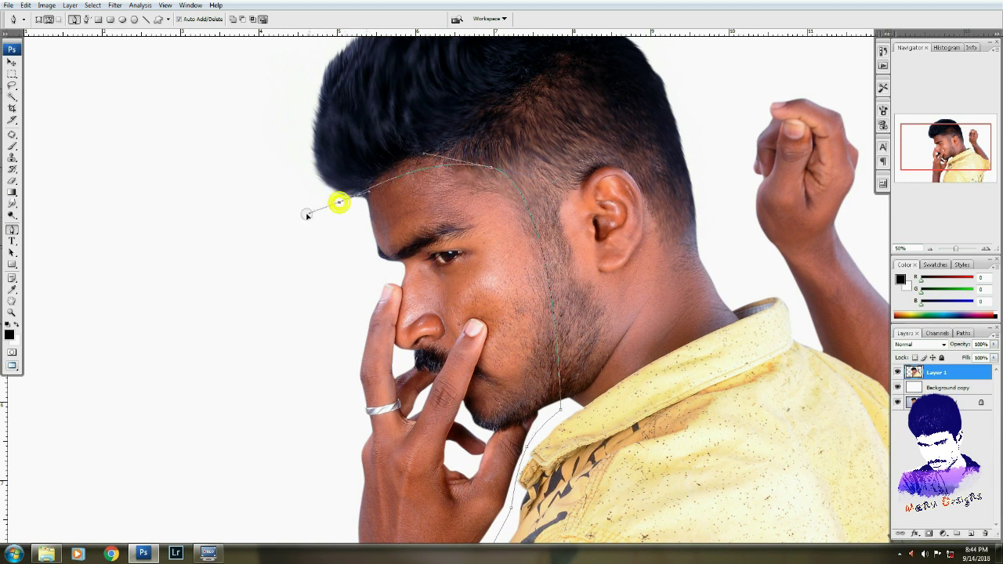
left_click(282, 278)
scroll(284, 280, "down", 3)
left_click(248, 383)
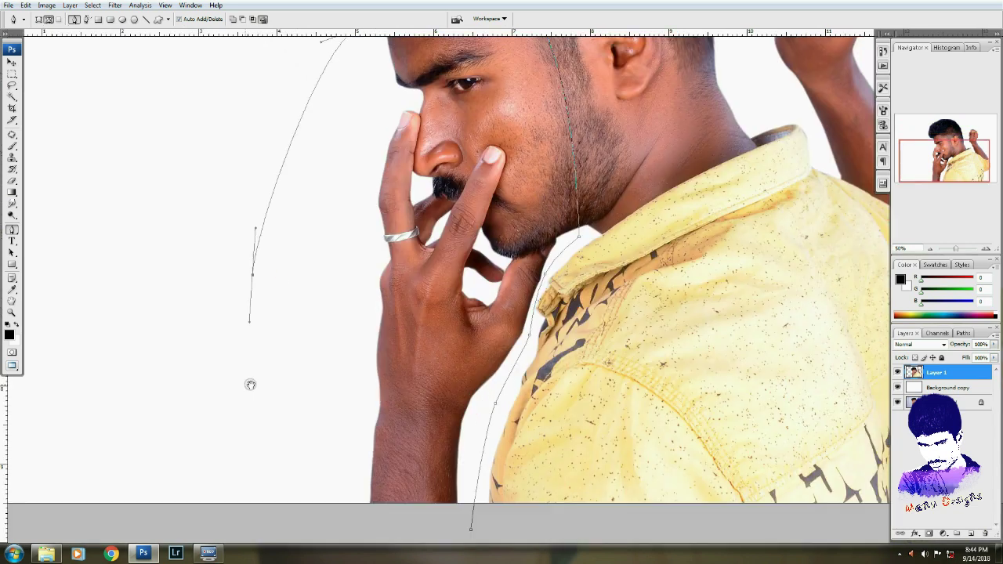
scroll(248, 383, "down", 3)
left_click_drag(413, 441, 427, 429)
- Feather the selection 2 px, copy it to Layer 2, and shift it slightly left
key("ctrl+0")
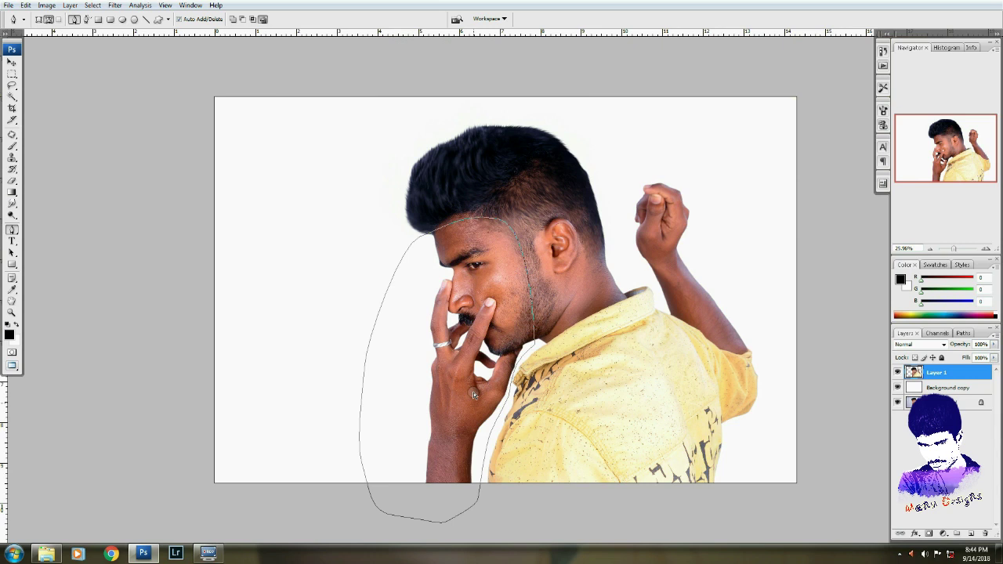
key("ctrl+alt+d")
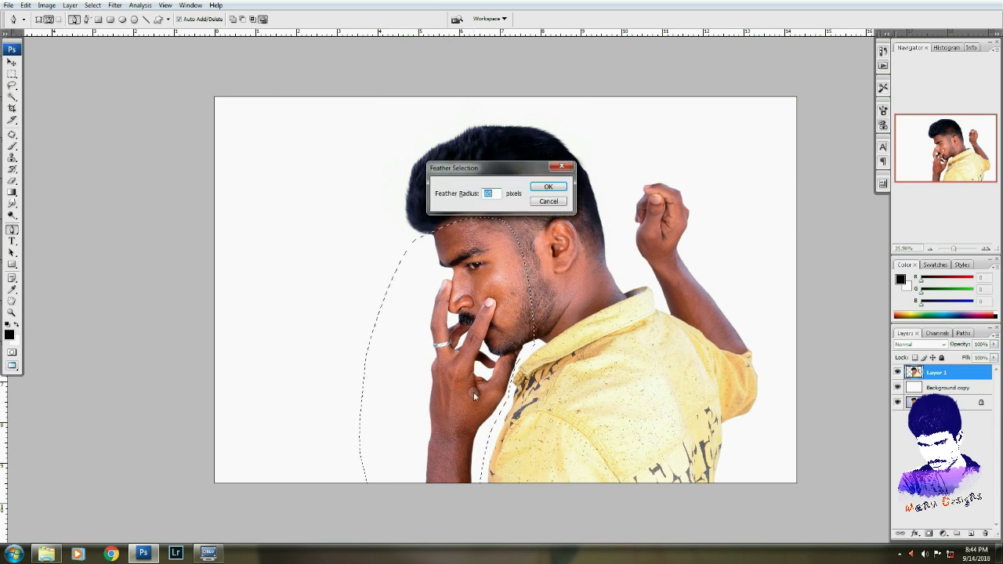
key("Return")
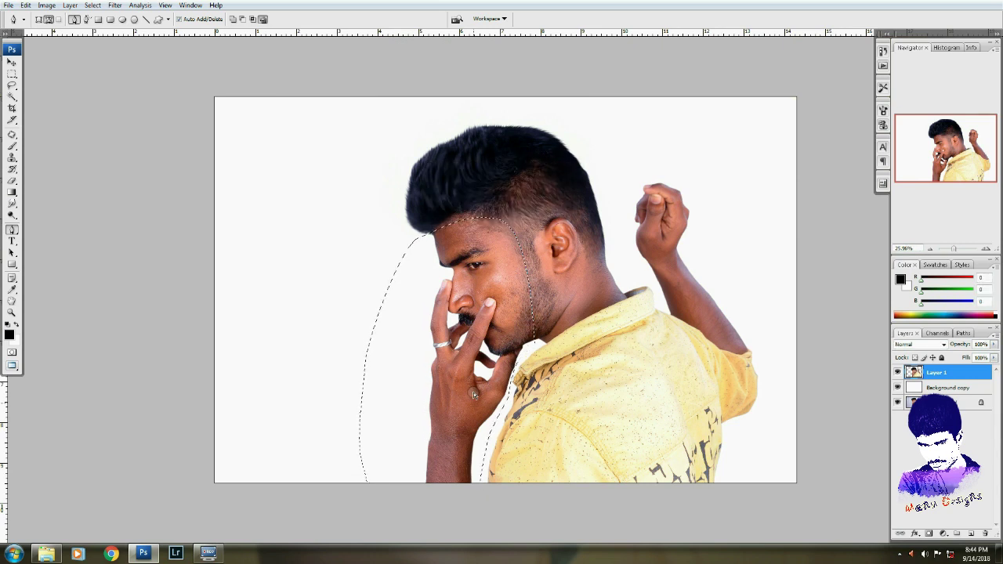
key("ctrl+j")
key("v")
left_click_drag(460, 407, 445, 405)
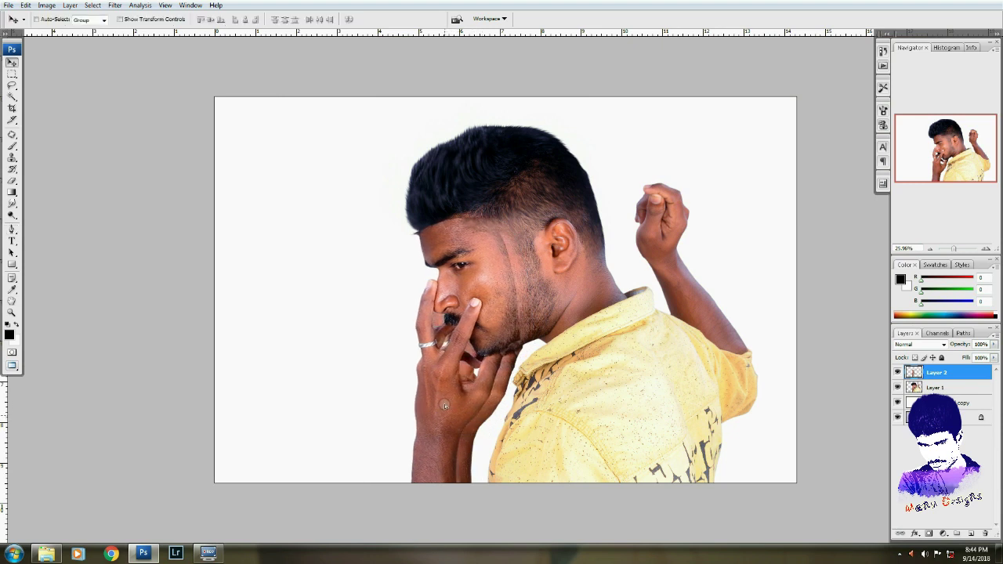
- Nudge Layer 2 into its offset mask position, toggling its visibility to compare
left_click_drag(456, 389, 456, 376)
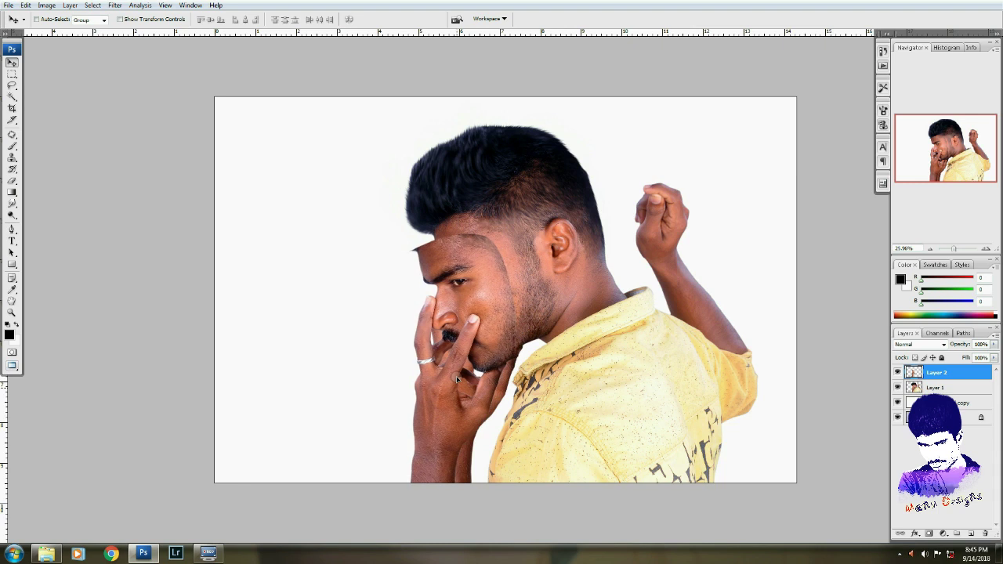
left_click_drag(455, 376, 456, 373)
key("z")
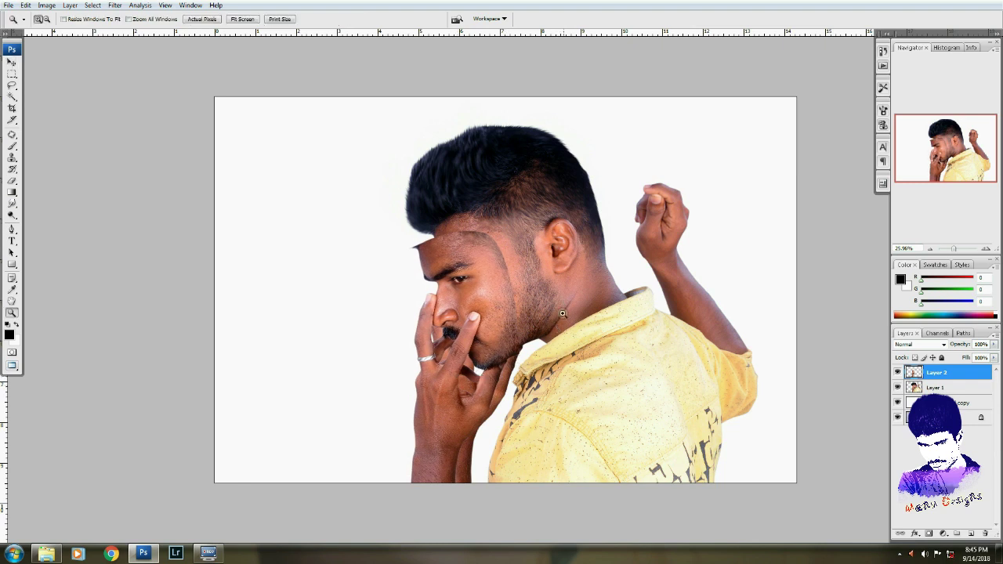
left_click(898, 373)
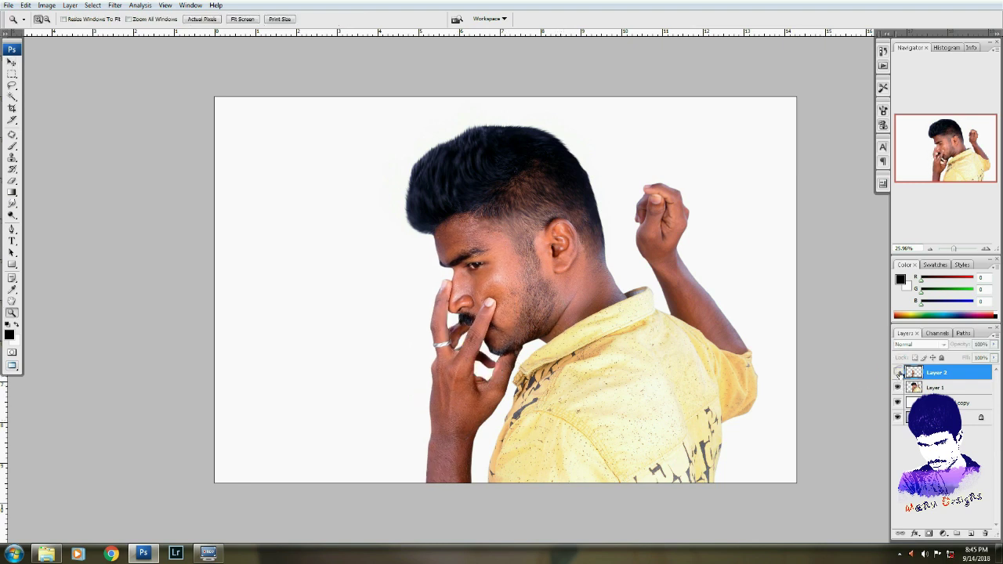
left_click(900, 374)
left_click(585, 253)
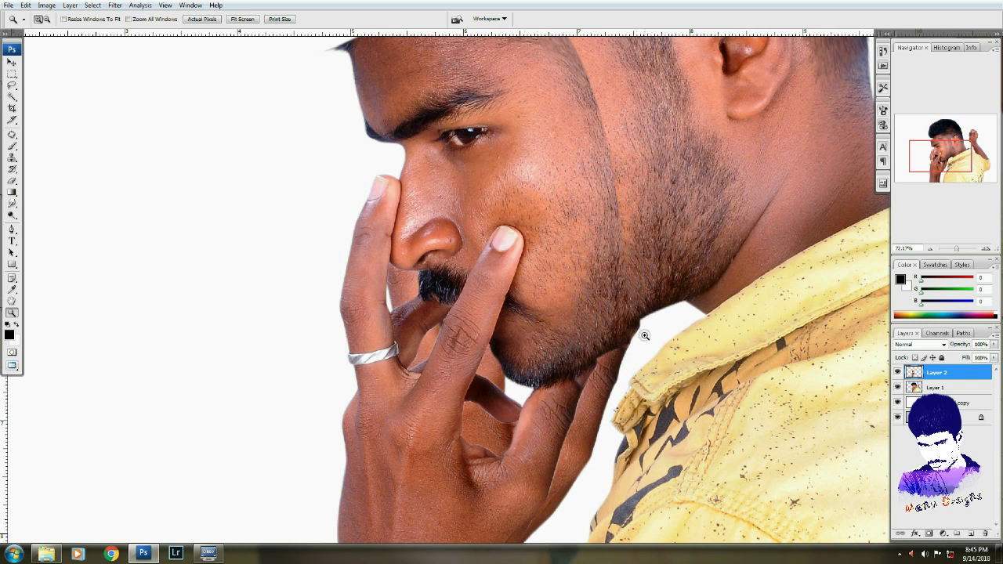
- Lasso and feather the extra hand and jaw area, then delete it from Layer 1
key("l")
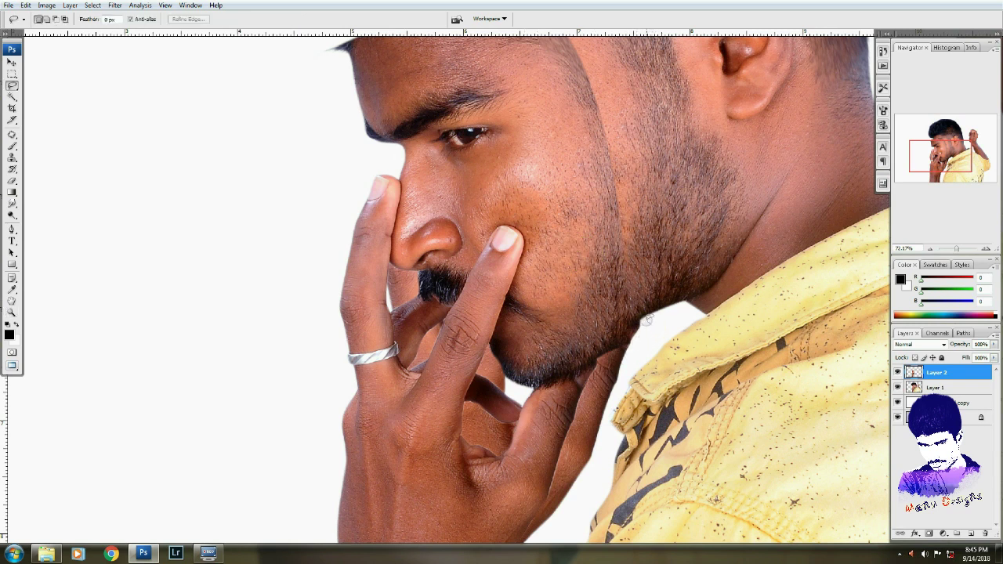
left_click_drag(643, 320, 235, 333)
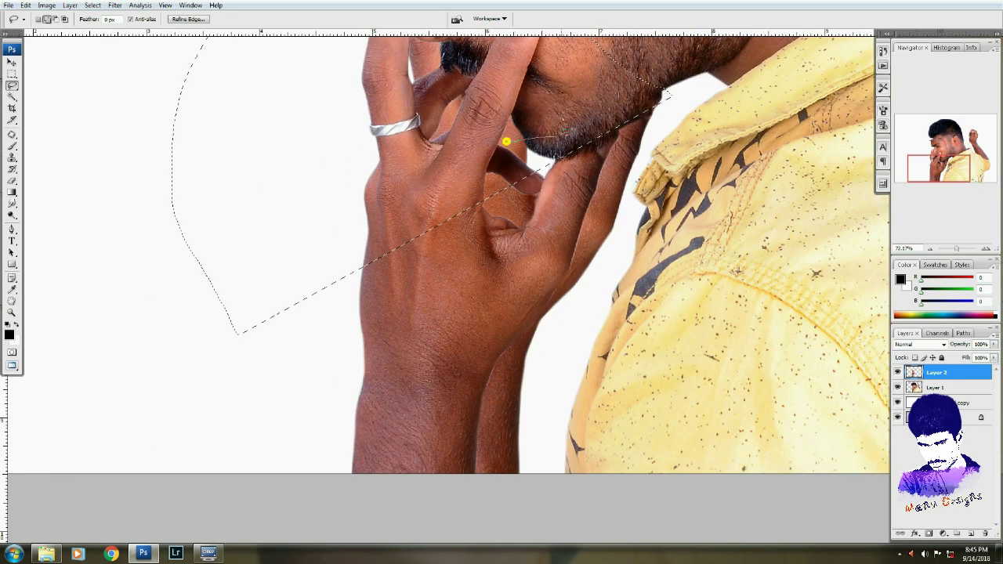
mouse_move(506, 141)
left_mouse_down()
mouse_move(607, 248)
mouse_move(538, 421)
mouse_move(215, 430)
mouse_move(208, 278)
left_mouse_up()
key("ctrl+alt+d")
key("Return")
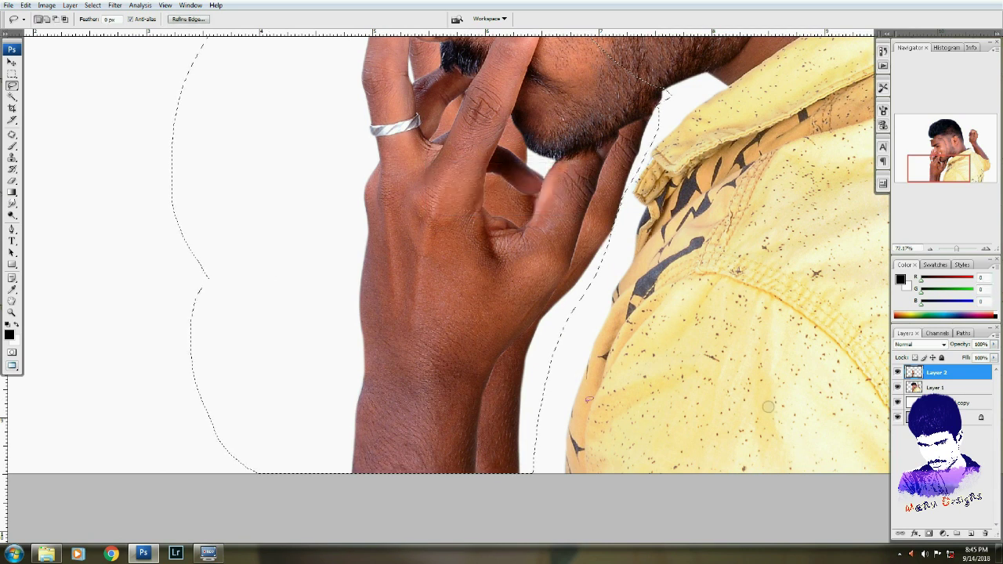
left_click(956, 388)
key("Delete")
key("ctrl+d")
- Feather a chin-area lasso selection by 138.5 and delete the jaw edge from Layer 2
key("ctrl+0")
key("v")
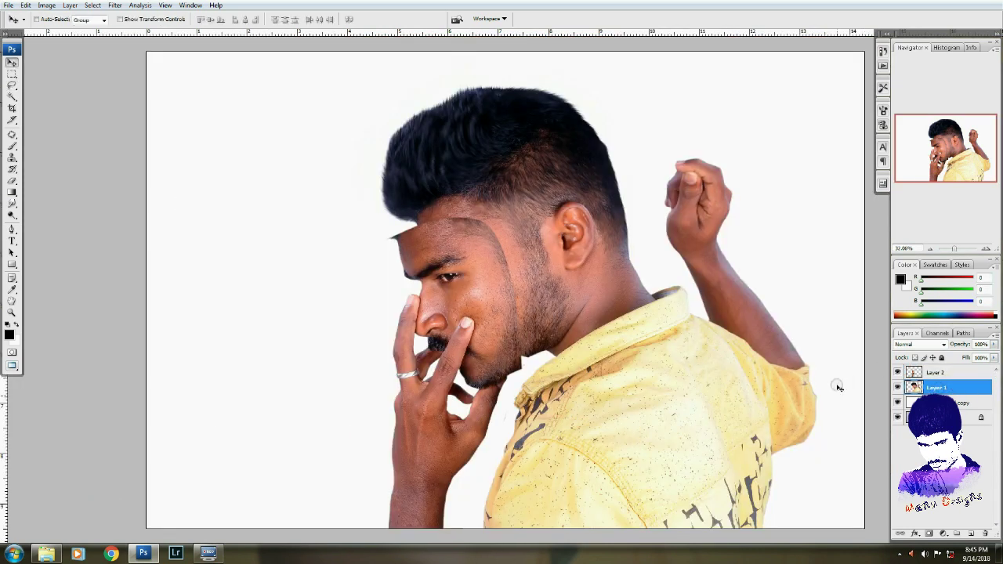
mouse_move(384, 282)
left_mouse_down("ctrl")
mouse_move(553, 373)
mouse_move(614, 378)
left_mouse_up("ctrl")
key("l")
key("alt+bracketright")
key("ctrl+alt+d")
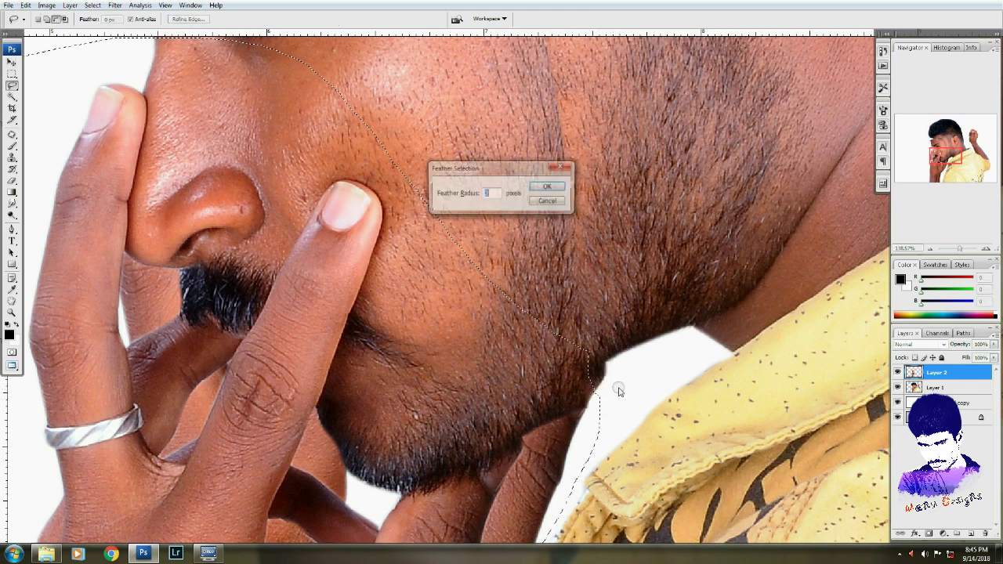
type("138.5")
key("Return")
key("Delete")
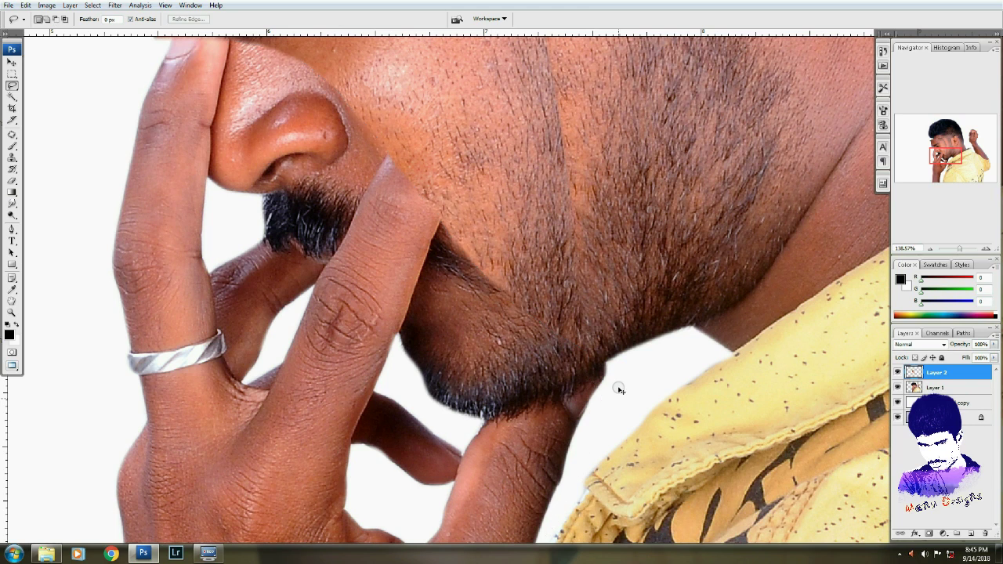
- Clear the same area on Layer 1, deselect, and zoom in on the face
key("ctrl+0")
left_click(951, 388)
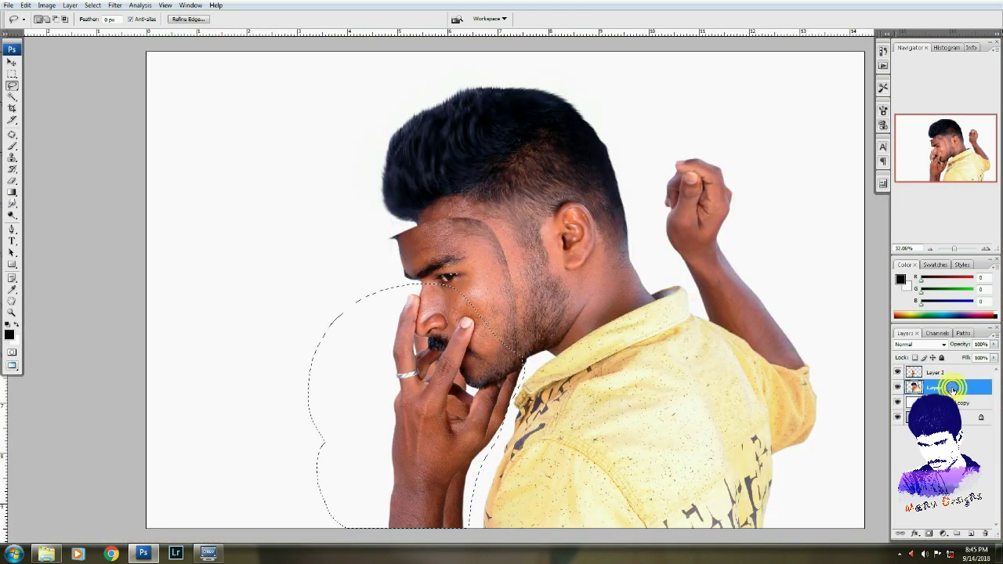
key("Delete")
key("ctrl+d")
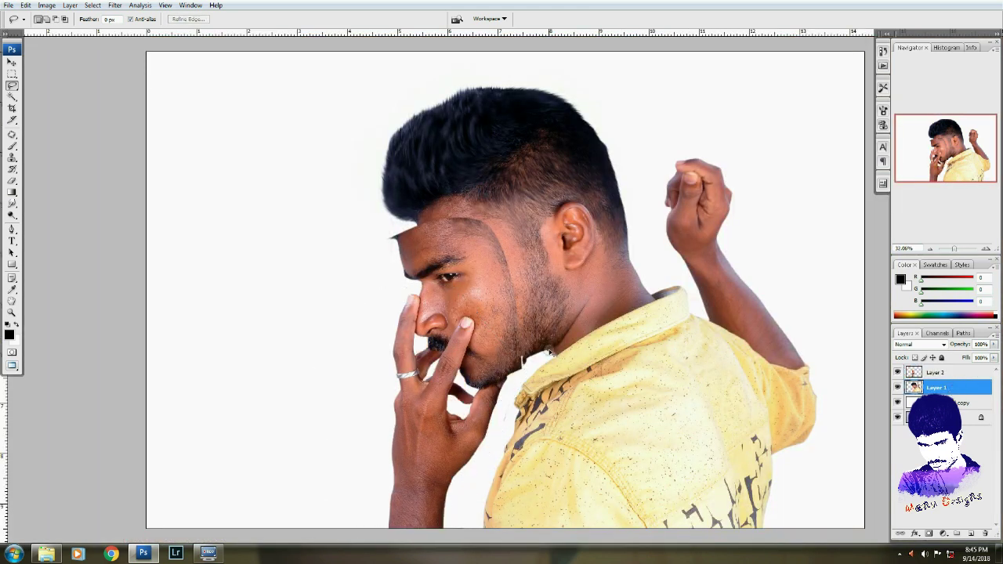
key("z")
left_click_drag(542, 230, 320, 452)
- Pick Layer 2 from the canvas, nudge the mask copy, and zoom on its forehead edge
key("v")
right_click(556, 329)
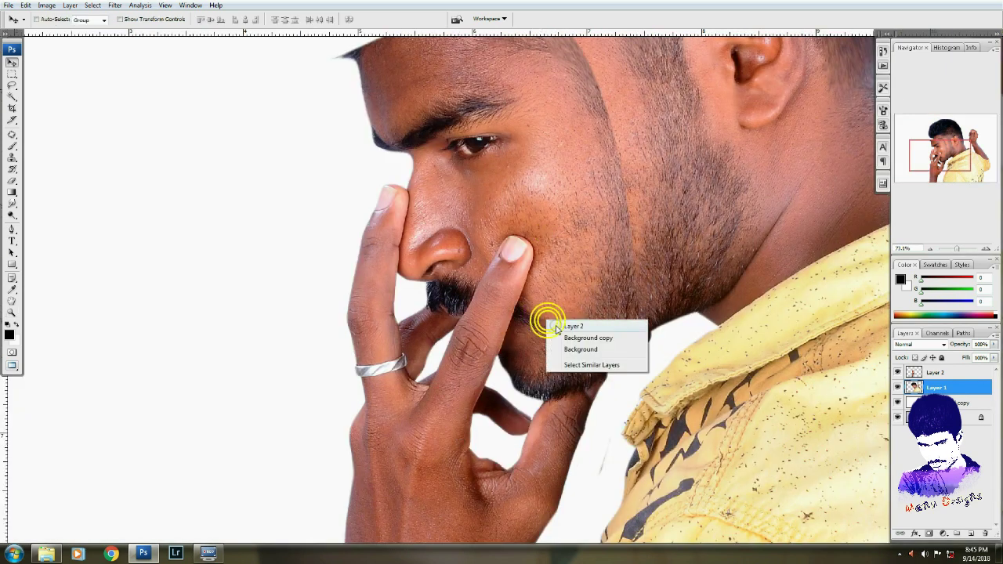
left_click(572, 326)
left_click_drag(559, 324, 567, 340)
key("ctrl+0")
key("z")
left_click_drag(479, 201, 387, 324)
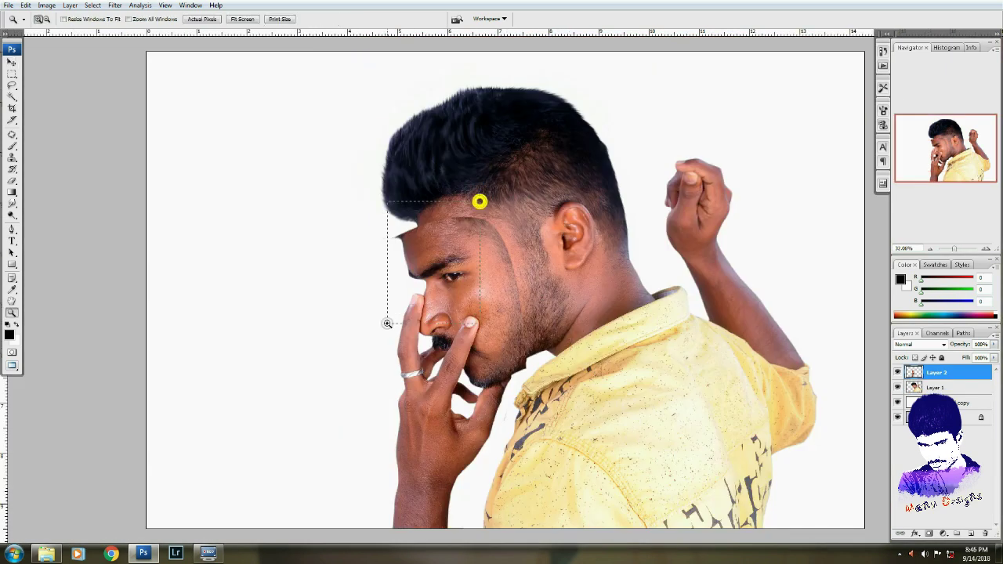
- Lasso and feather a small area beyond the forehead, trying and undoing a desaturation
key("l")
mouse_move(427, 165)
left_mouse_down()
mouse_move(428, 209)
mouse_move(394, 127)
left_mouse_up()
key("ctrl+alt+d")
key("Return")
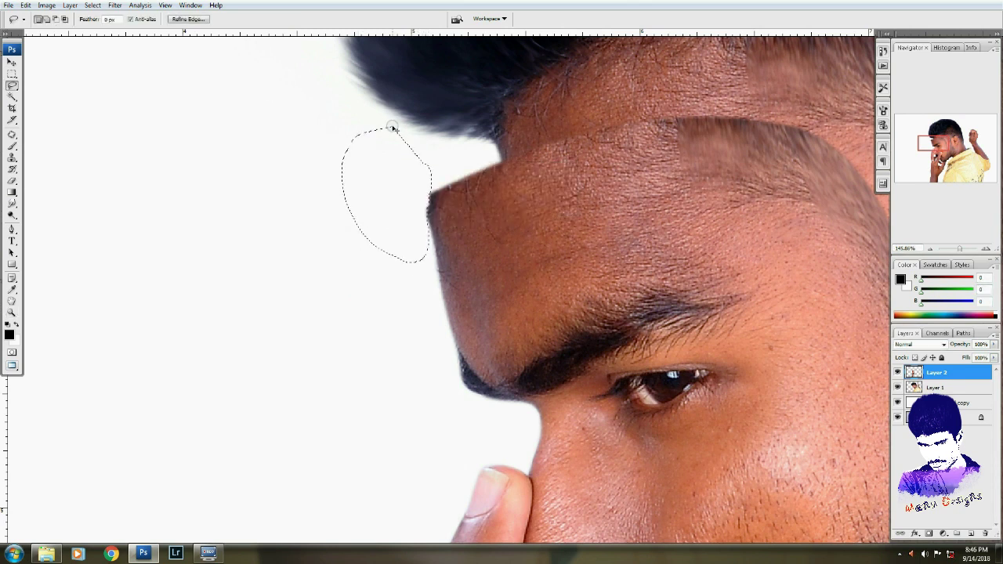
key("ctrl+0")
key("v")
key("ctrl+shift+u")
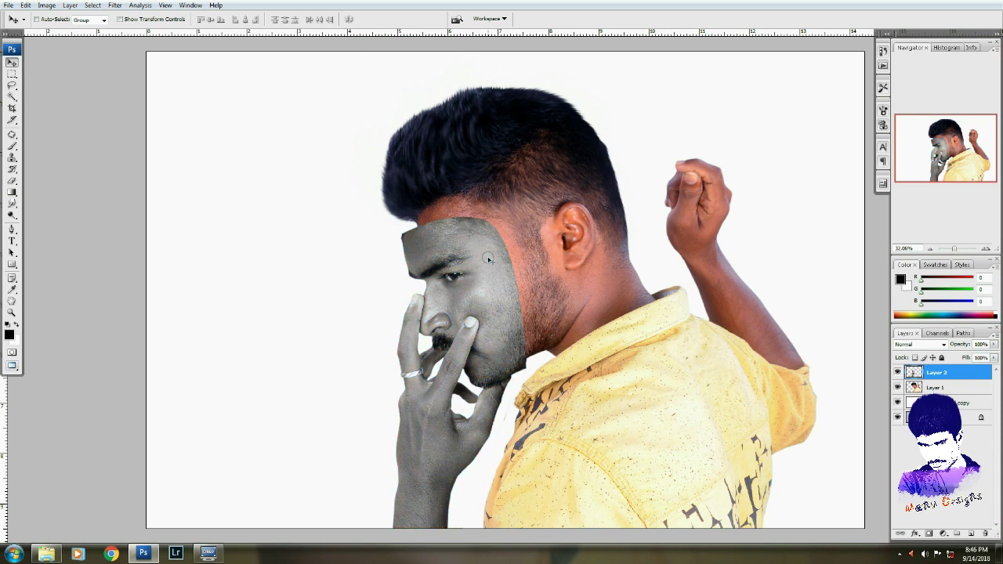
key("ctrl+z")
key("z")
left_click(570, 178)
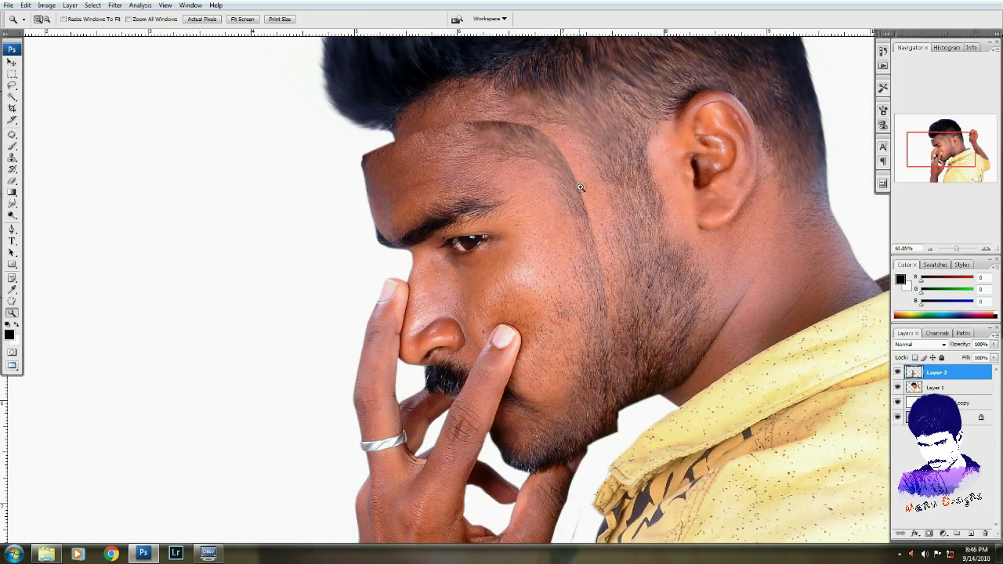
- Lasso the face strip along the jaw and forehead into Layer 3, placed below Layer 2
key("l")
left_click_drag(623, 403, 600, 324)
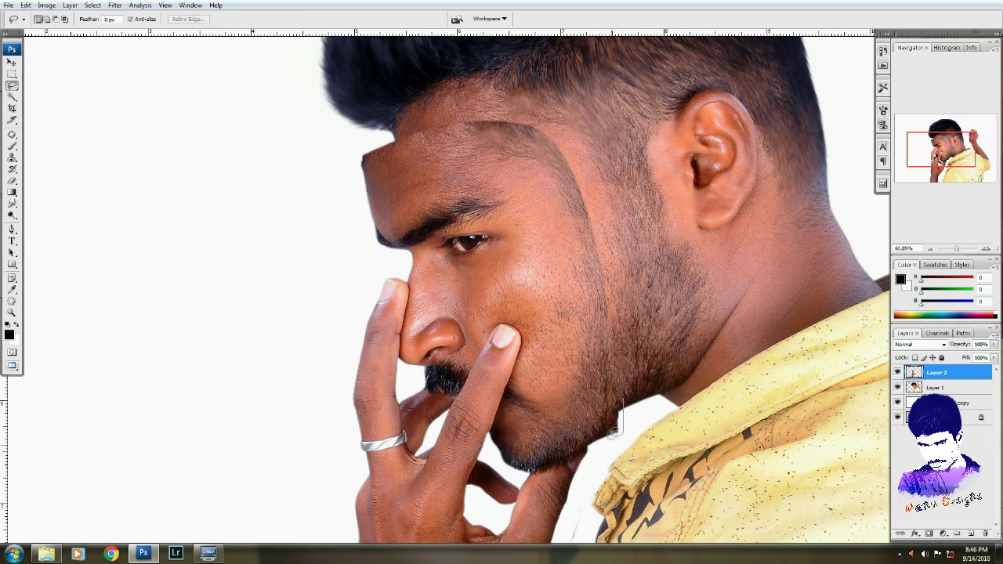
left_click_drag(553, 166, 627, 335)
left_click_drag(620, 423, 623, 407)
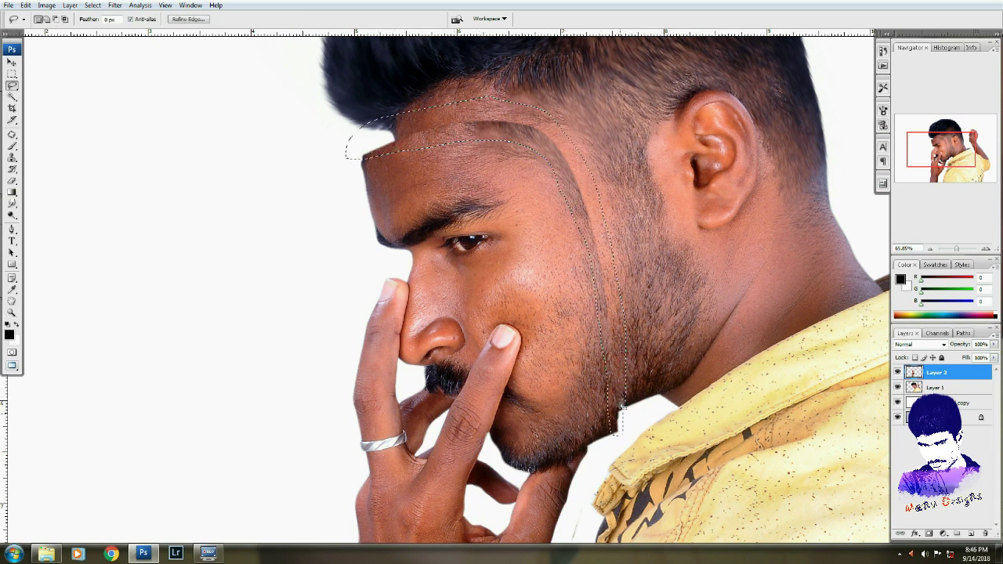
key("ctrl+j")
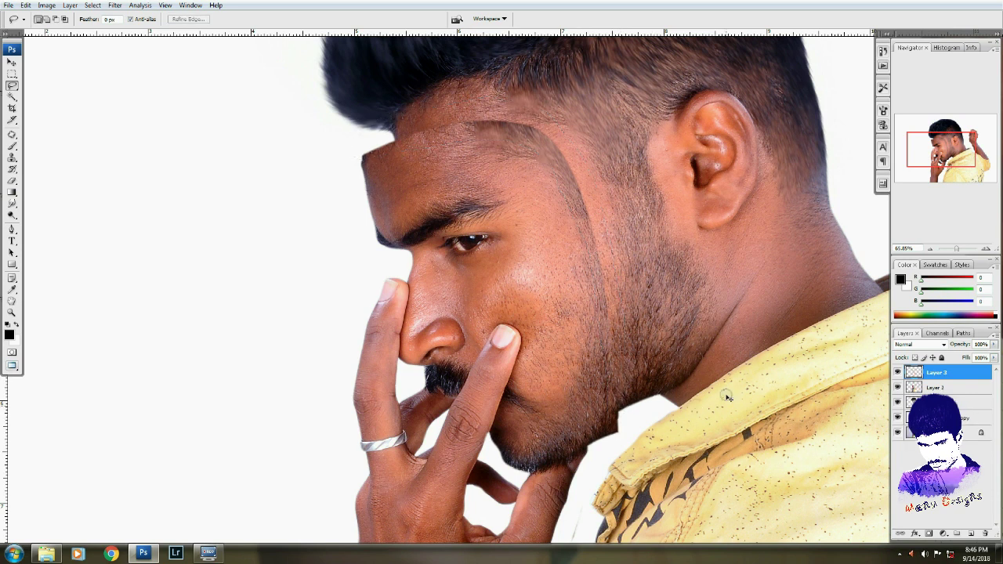
key("ctrl+bracketleft")
- Add a Bevel and Emboss style to Layer 3 with increased depth and size
key("v")
left_click(913, 535)
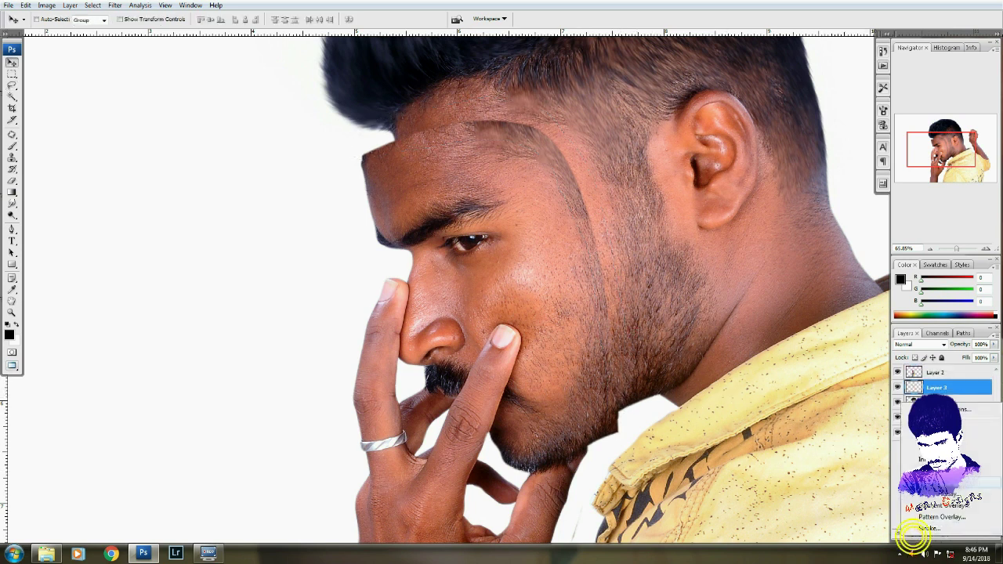
left_click(936, 471)
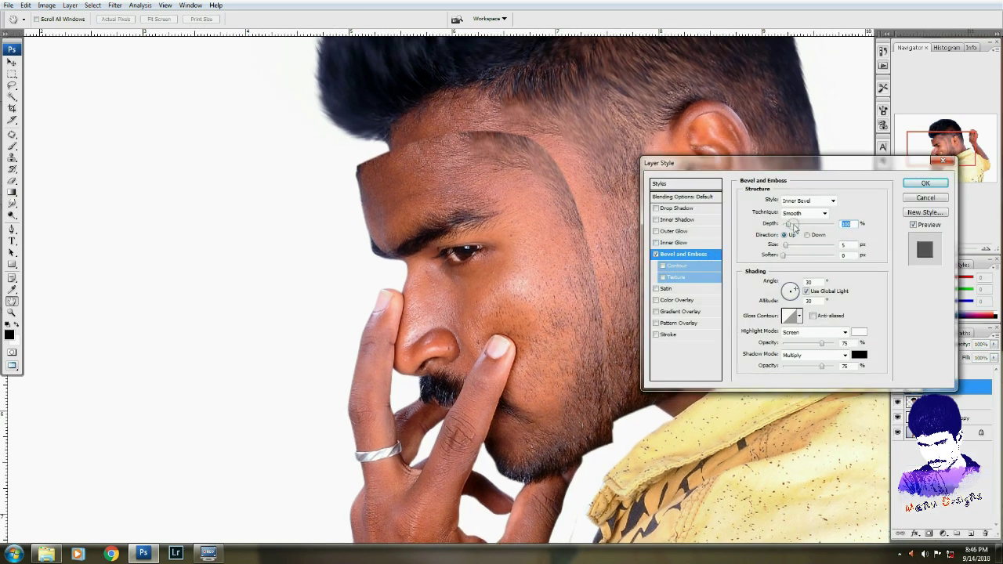
left_click_drag(787, 224, 827, 226)
left_click_drag(787, 246, 794, 247)
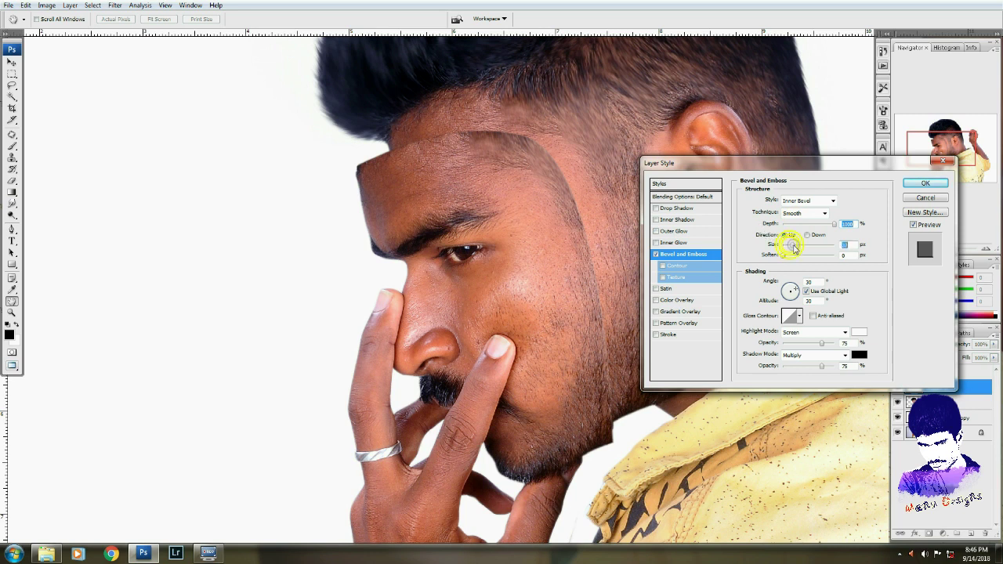
key("Return")
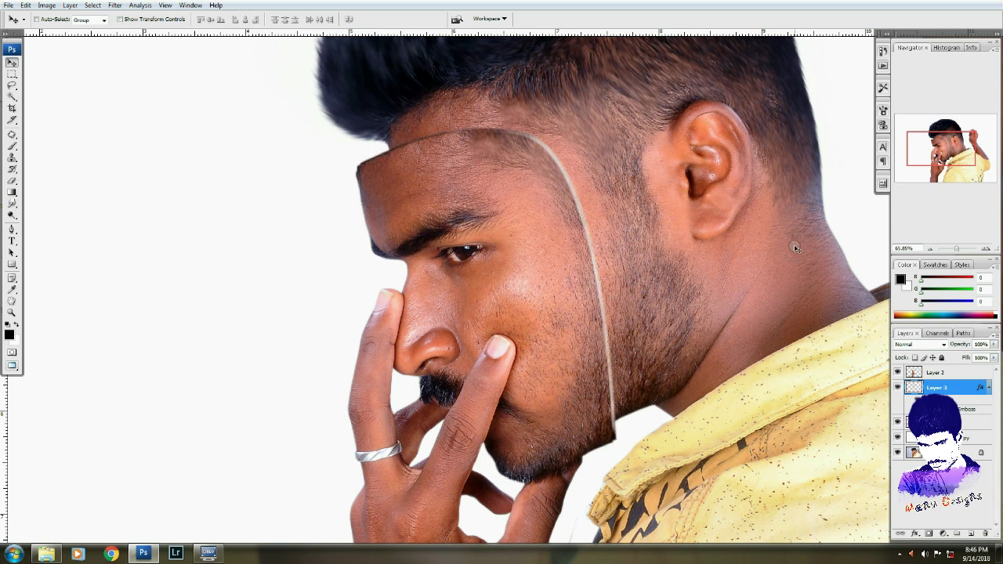
- Reopen the bevel settings, adjust depth, and raise the shadow opacity to 100%
key("z")
left_click(609, 101)
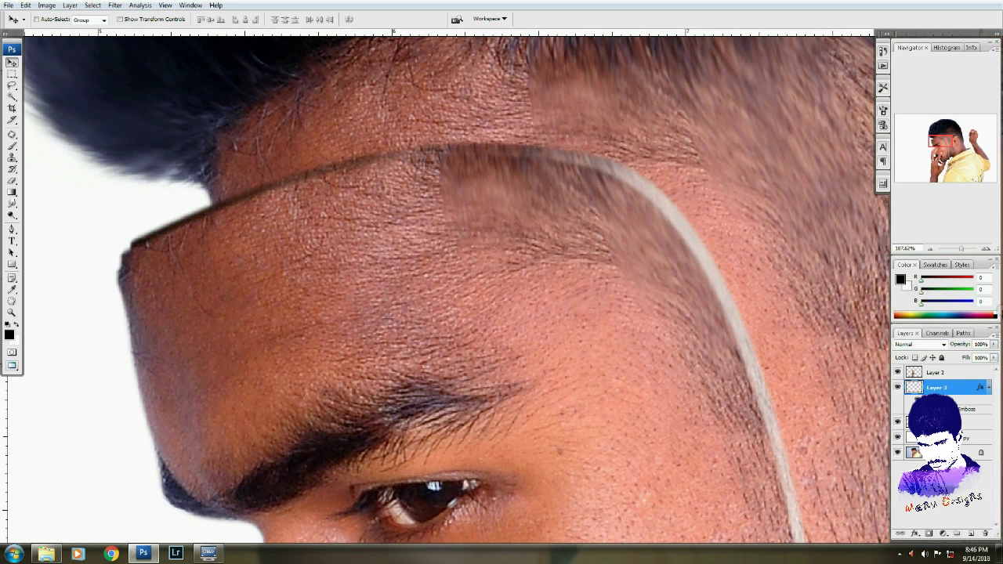
left_click(915, 536)
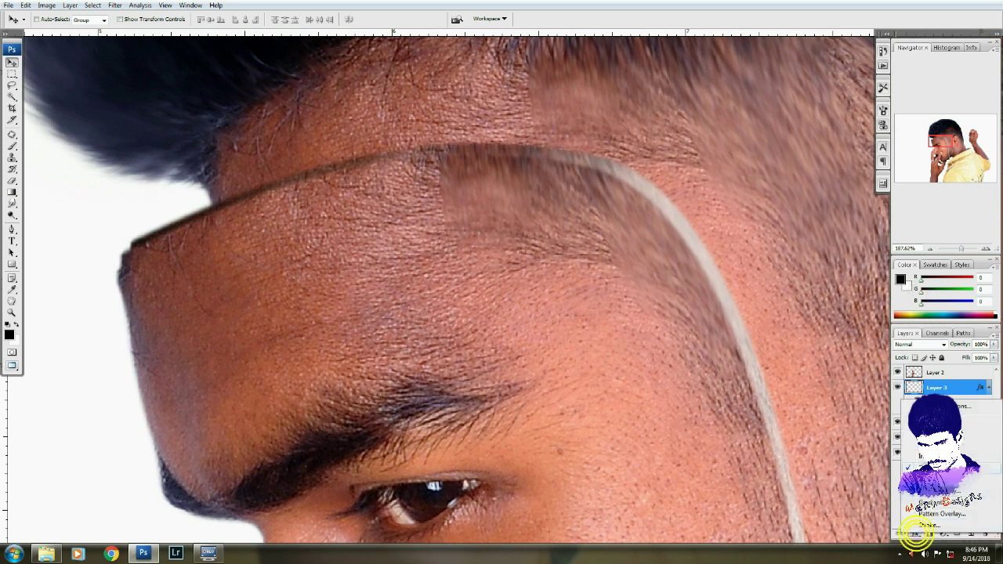
left_click(933, 470)
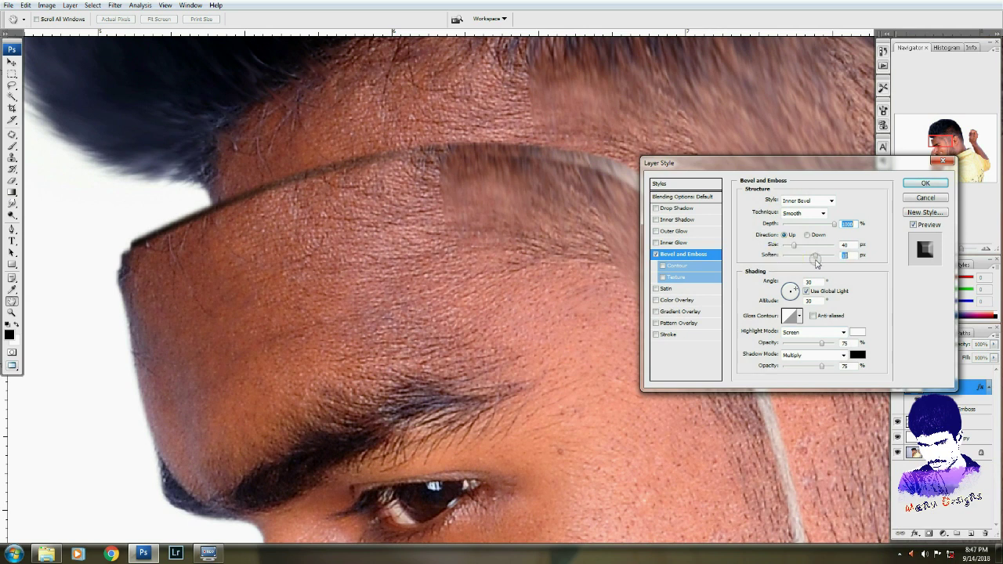
double_click(848, 224)
left_click(820, 343)
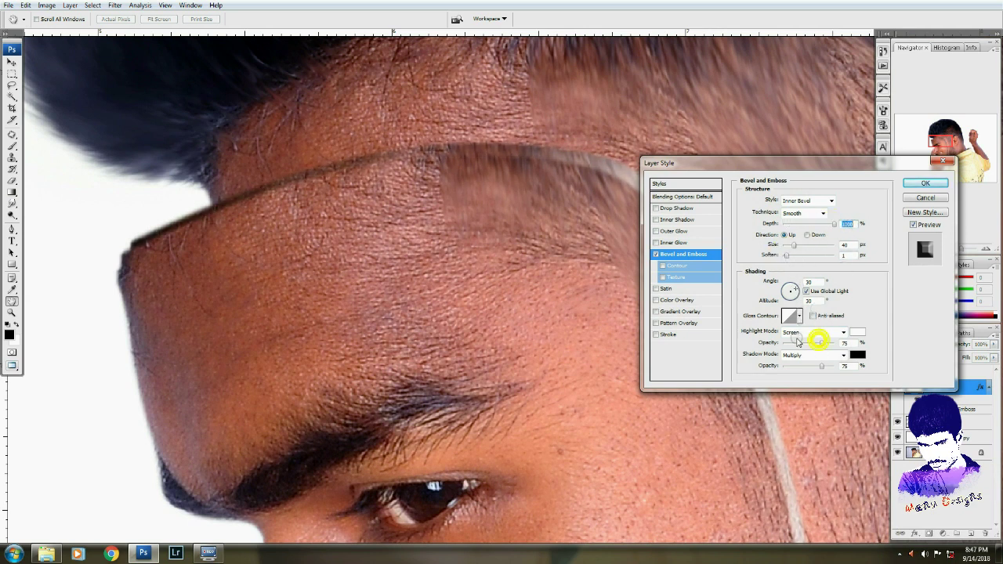
left_click_drag(823, 366, 835, 366)
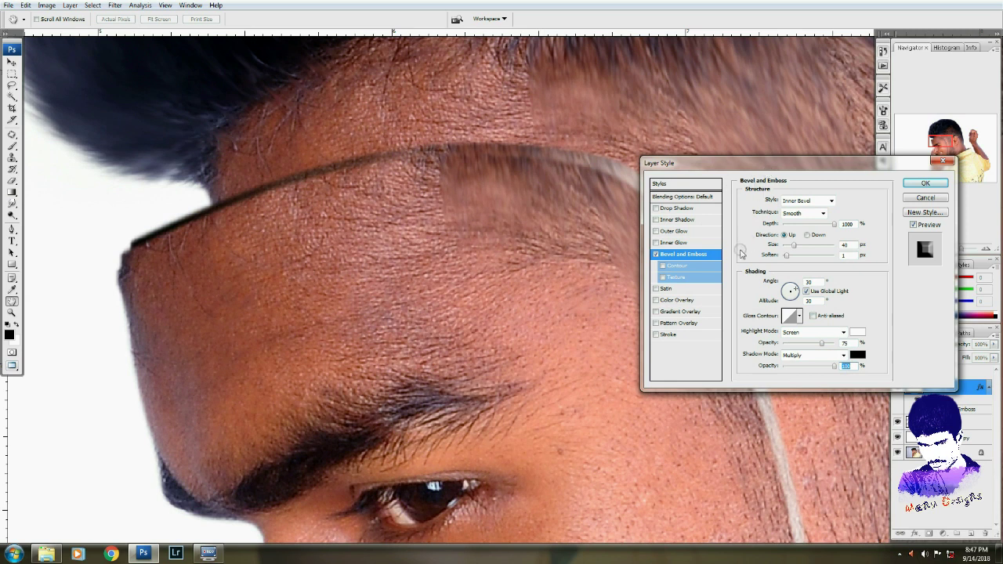
- Set bevel depth to 1000, try then drop the Texture option, and enable Contour
left_click(676, 277)
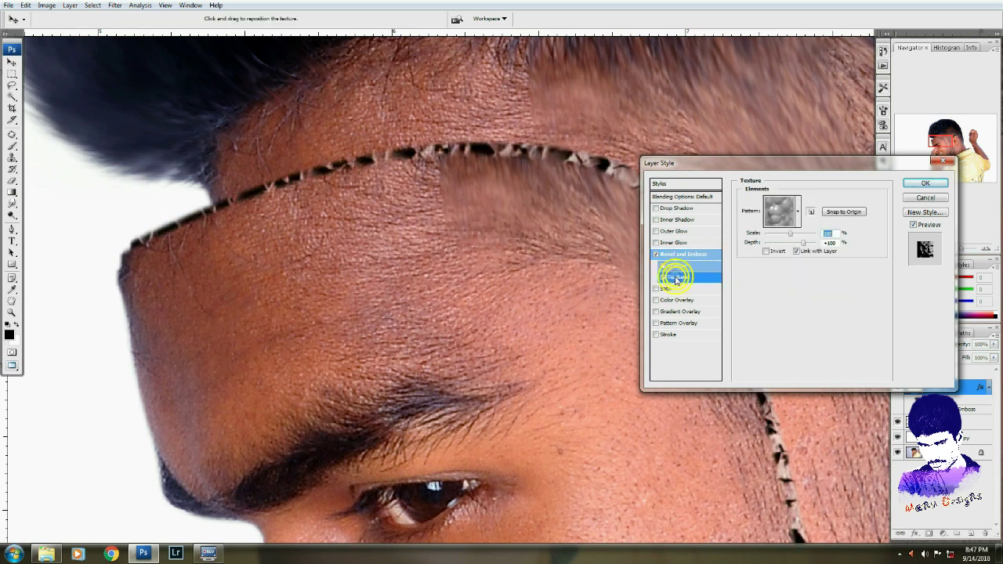
left_click(766, 250)
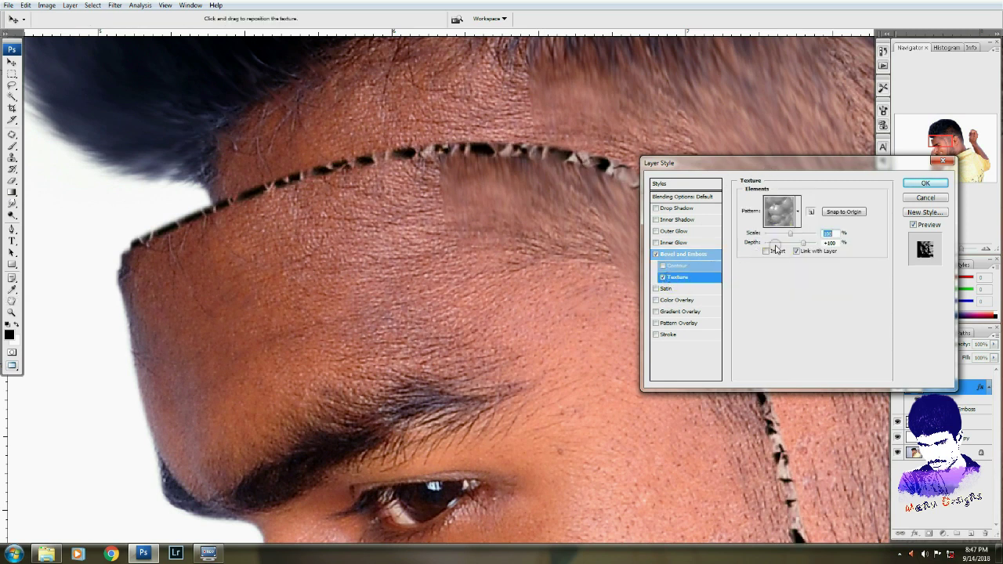
left_click(765, 251)
type("1000")
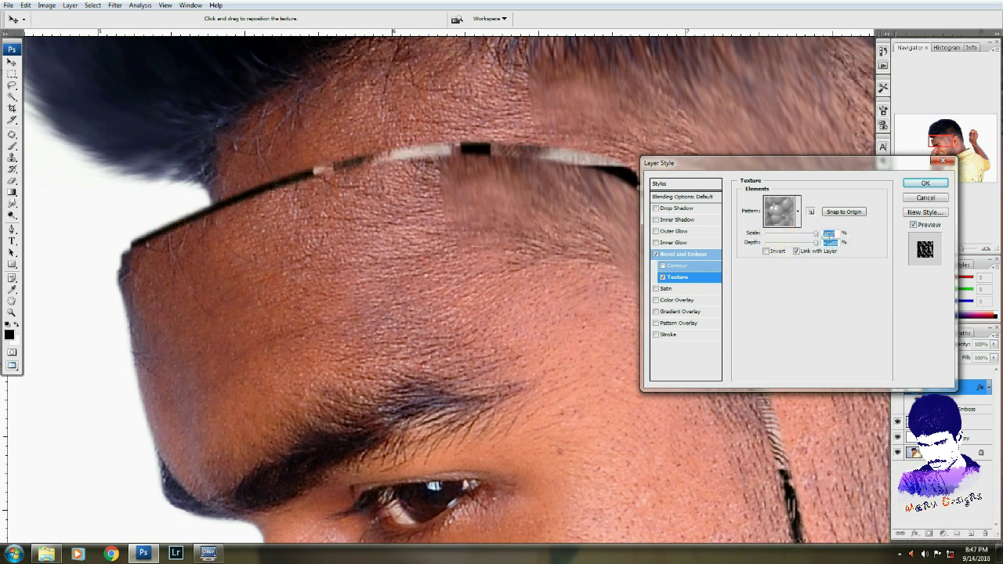
mouse_move(816, 234)
left_mouse_down()
mouse_move(789, 236)
mouse_move(823, 219)
mouse_move(739, 221)
left_mouse_up()
left_click(662, 278)
left_click_drag(534, 183, 377, 423)
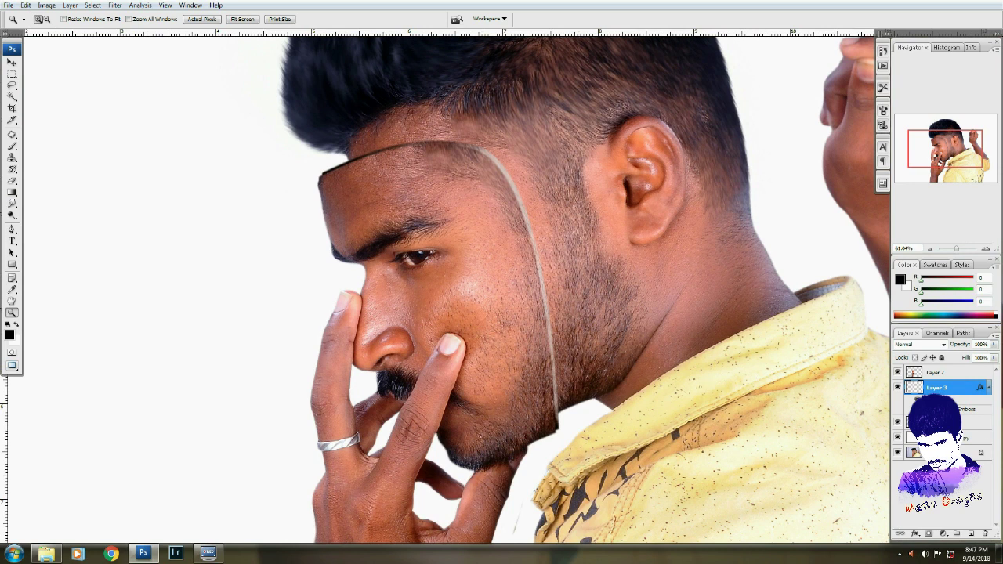
left_click(914, 536)
left_click(924, 419)
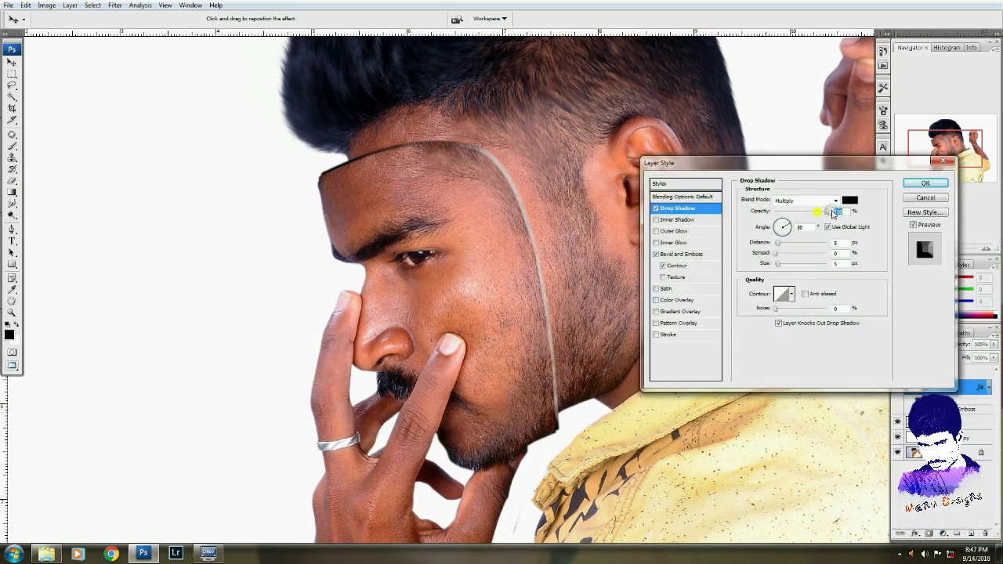
left_click(829, 212)
left_click_drag(575, 301, 575, 299)
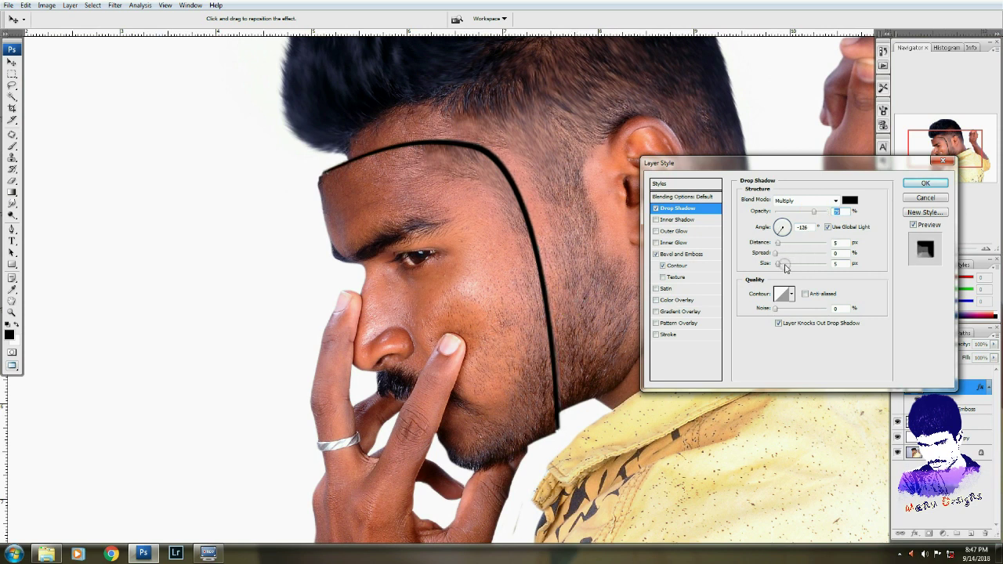
left_click_drag(778, 263, 799, 268)
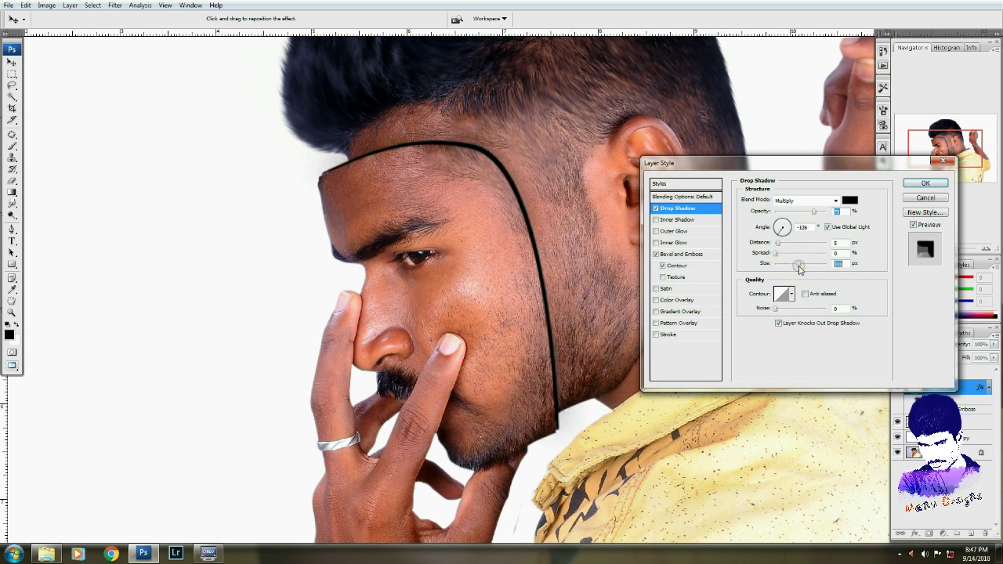
left_click_drag(814, 211, 776, 212)
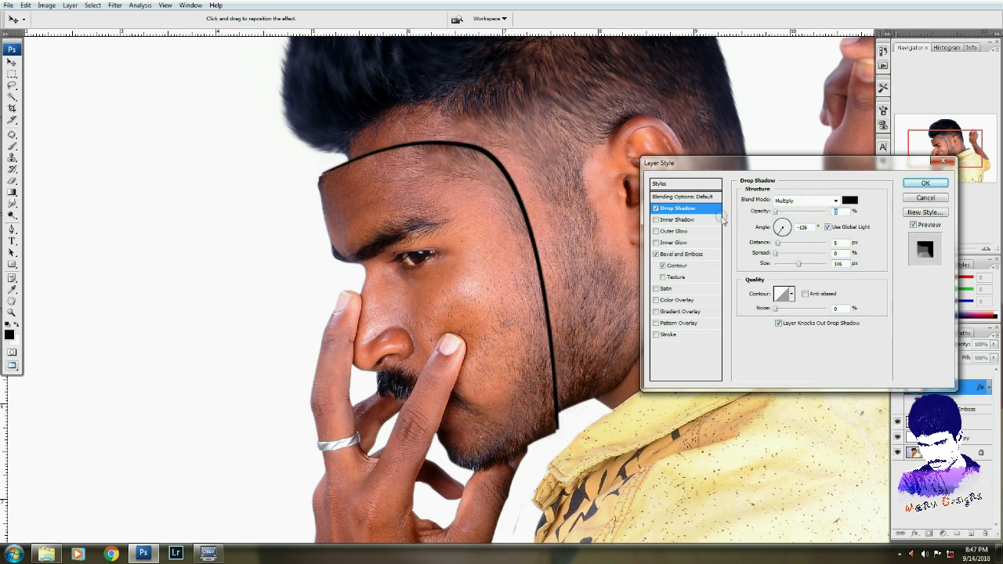
left_click(655, 209)
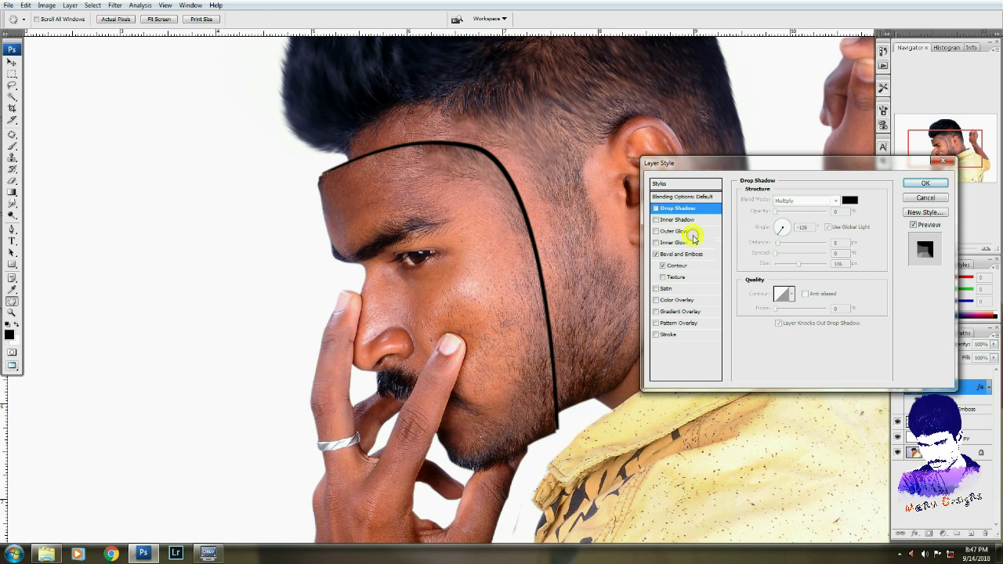
left_click(662, 266)
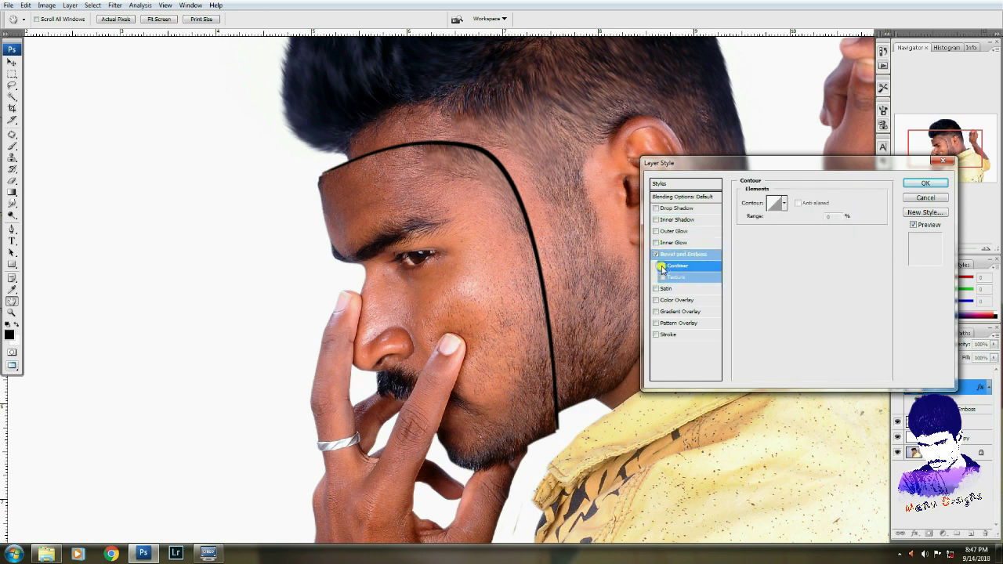
left_click(934, 197)
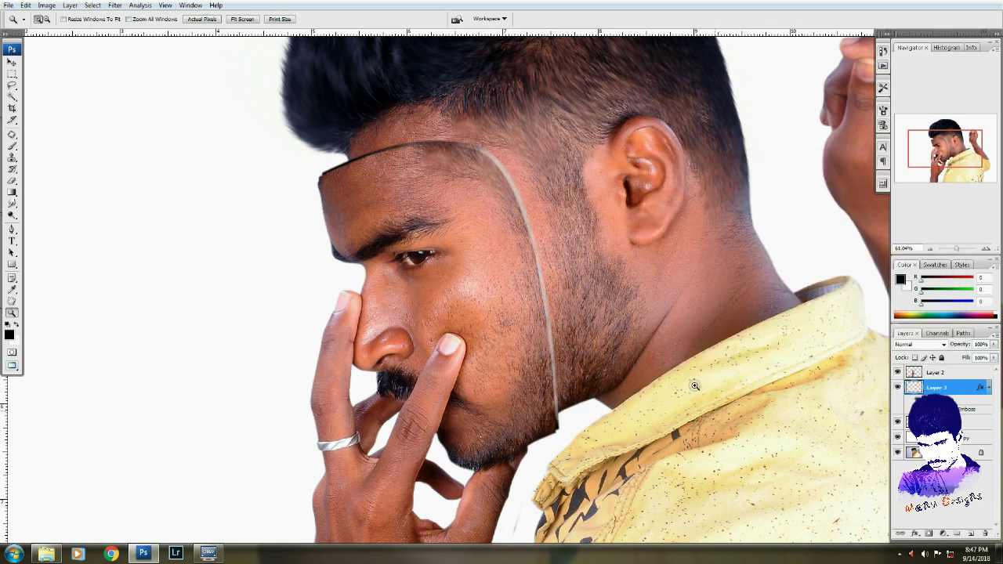
- Lower Layer 3's Hue/Saturation lightness to about -17 to darken the mask
key("v")
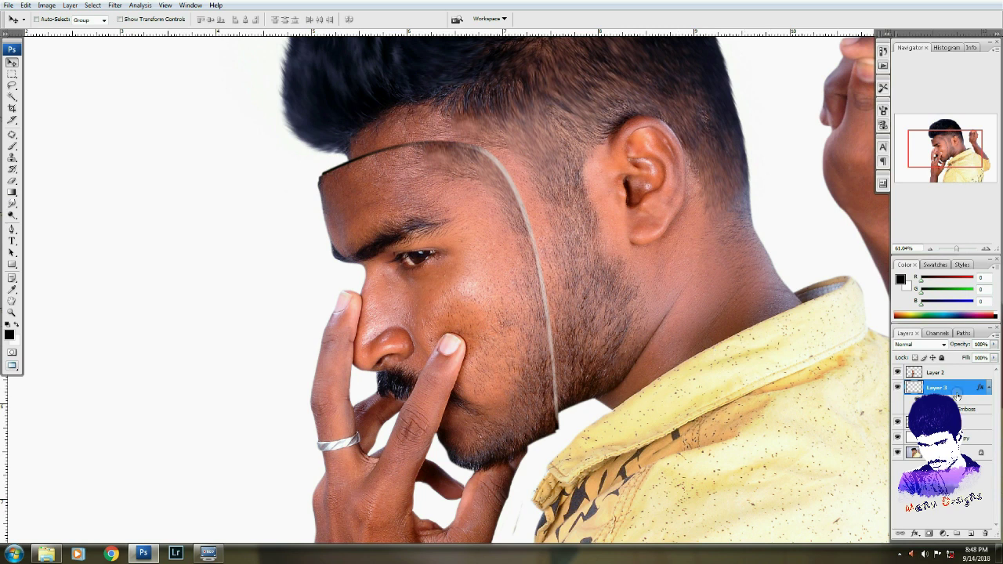
left_click(950, 372)
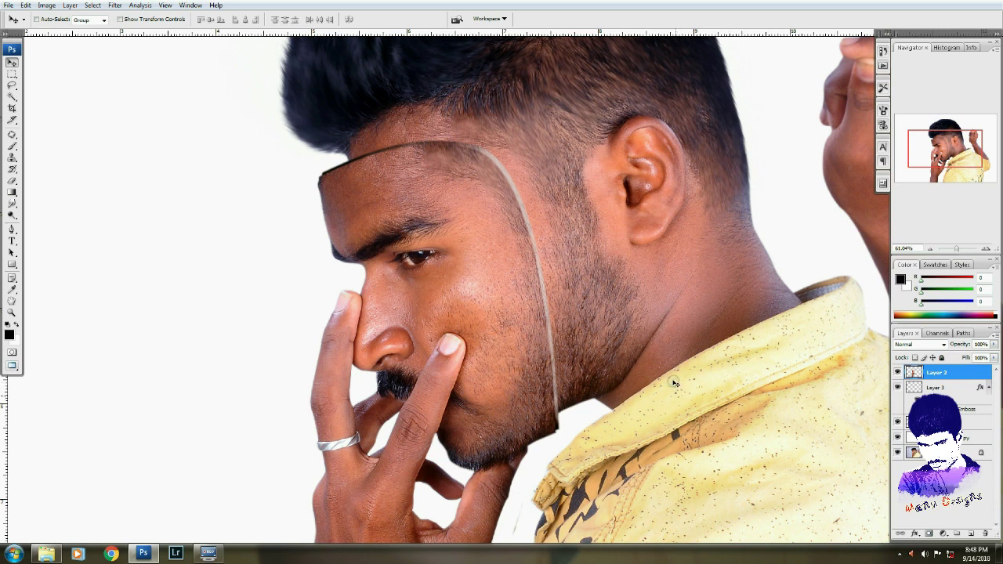
left_click(939, 388)
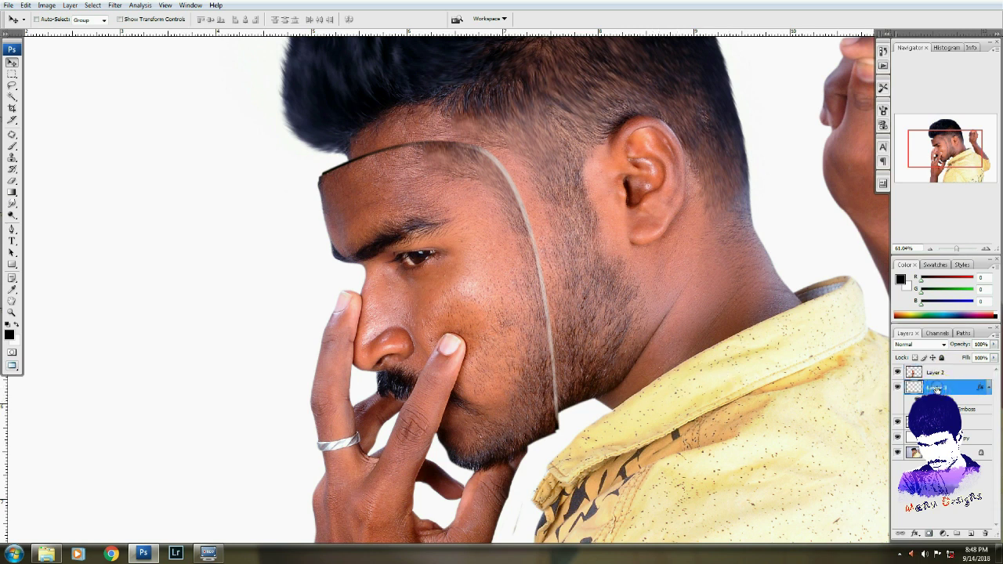
key("ctrl+u")
left_click_drag(477, 234, 470, 235)
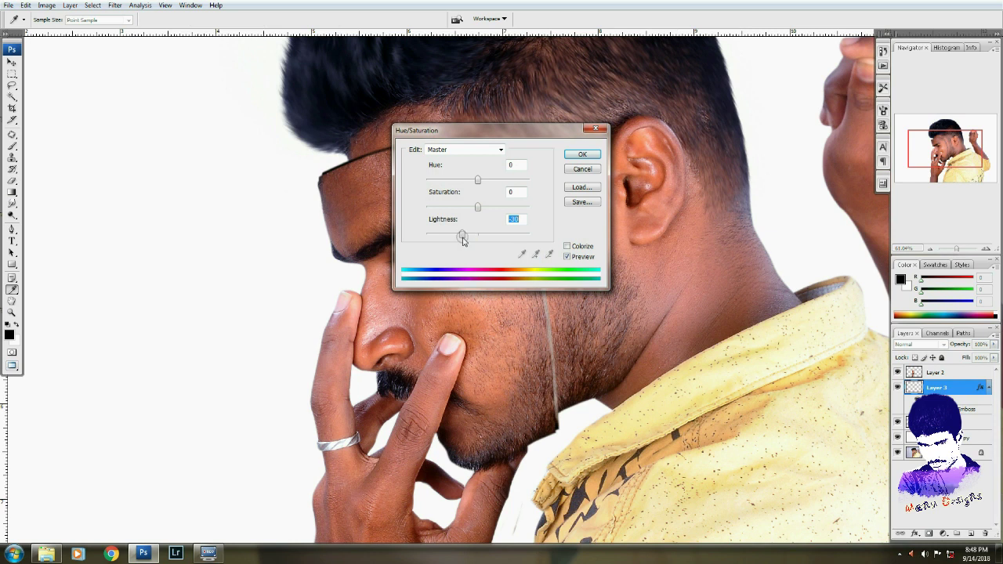
key("Return")
key("v")
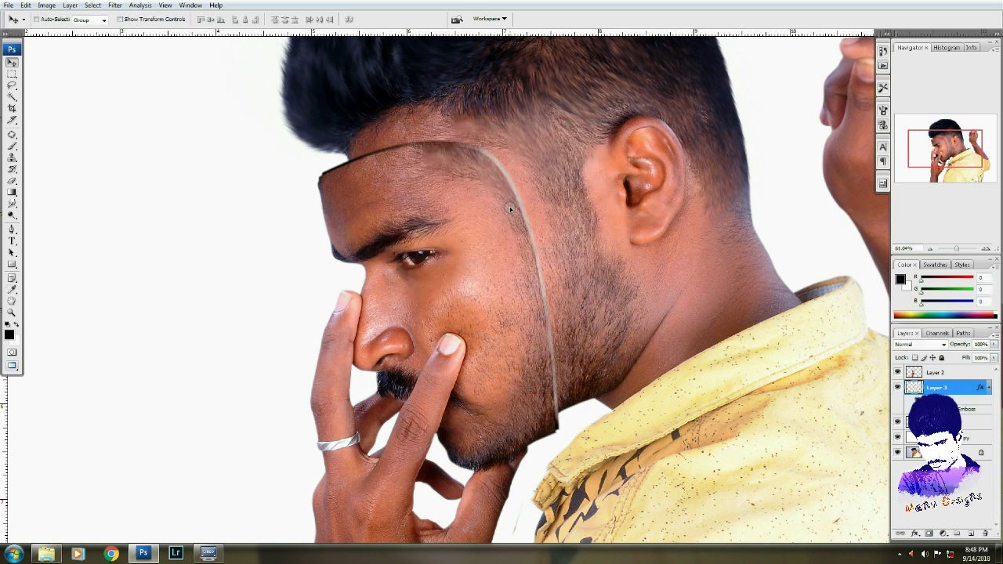
left_click_drag(274, 142, 378, 217)
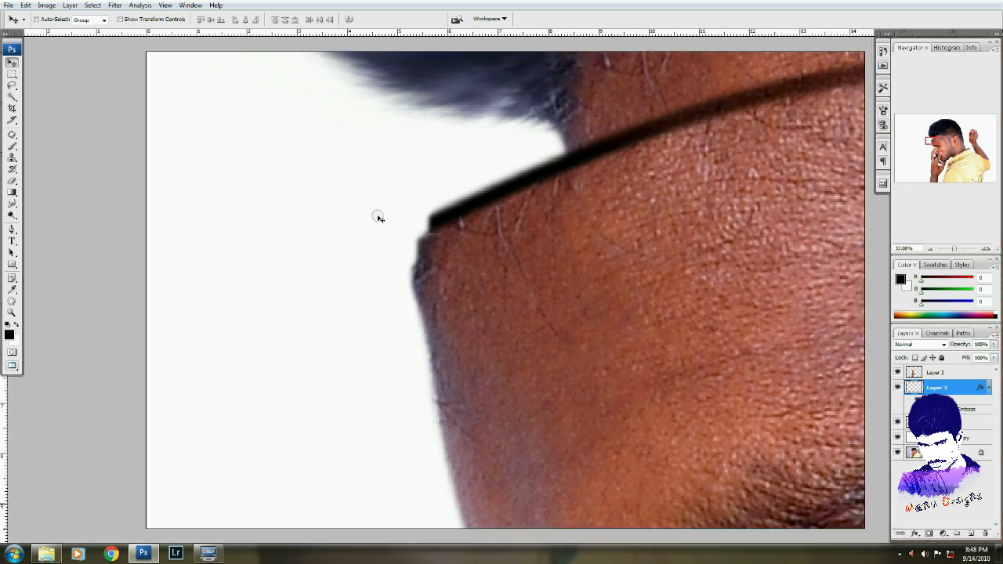
- Lasso a small area near the chin on Layer 2, then clear the selection
key("z")
key("ctrl+0")
left_click_drag(545, 349, 513, 383)
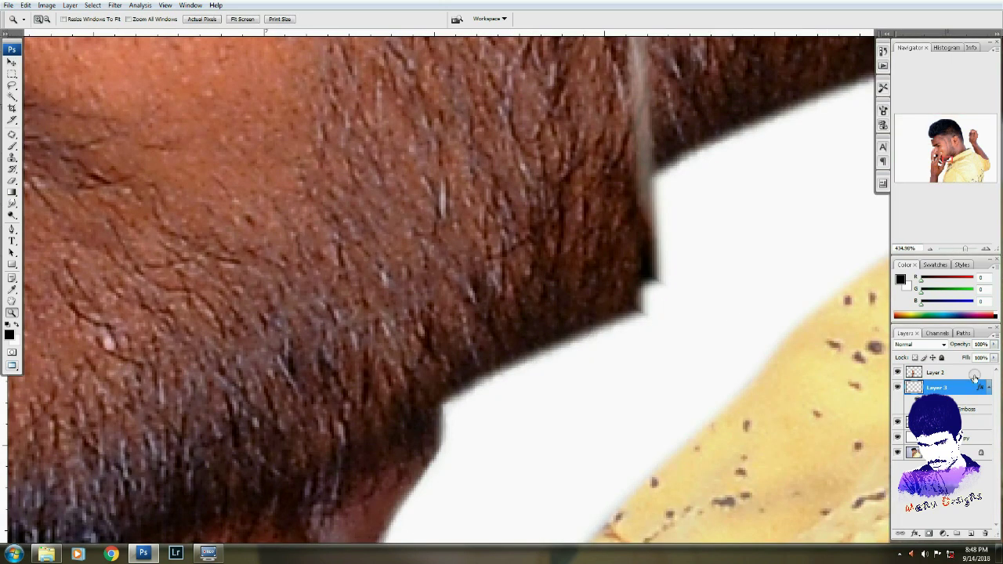
left_click(944, 375)
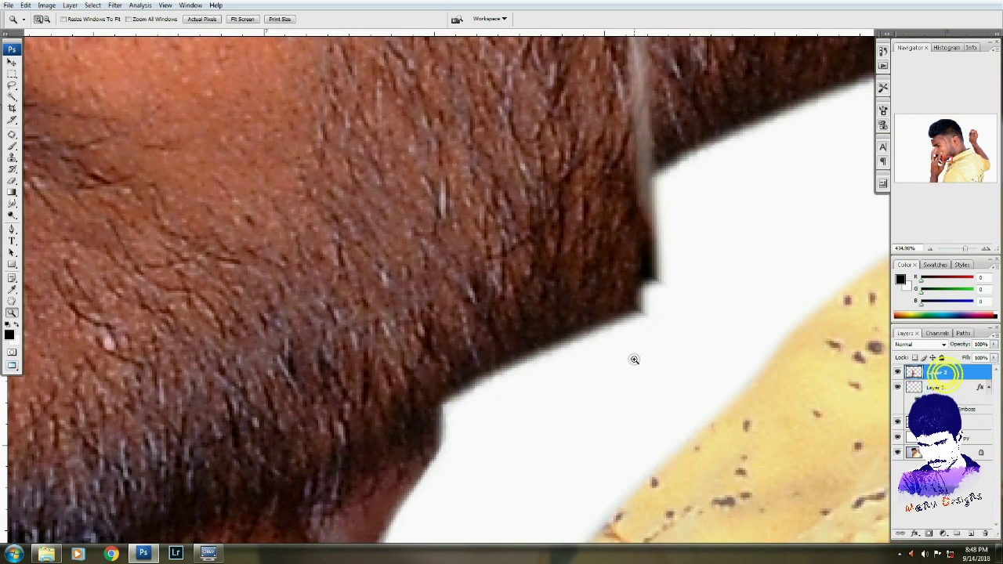
key("l")
left_click_drag(655, 327, 593, 329)
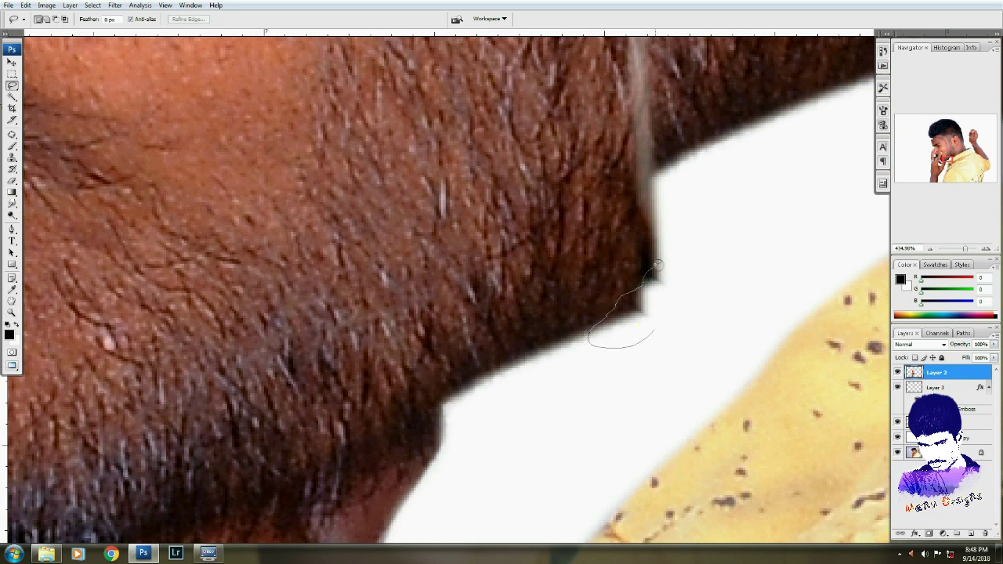
left_click_drag(657, 265, 728, 327)
key("ctrl+d")
- Zoom in on the peeled face piece to inspect its cut edge
key("ctrl+0")
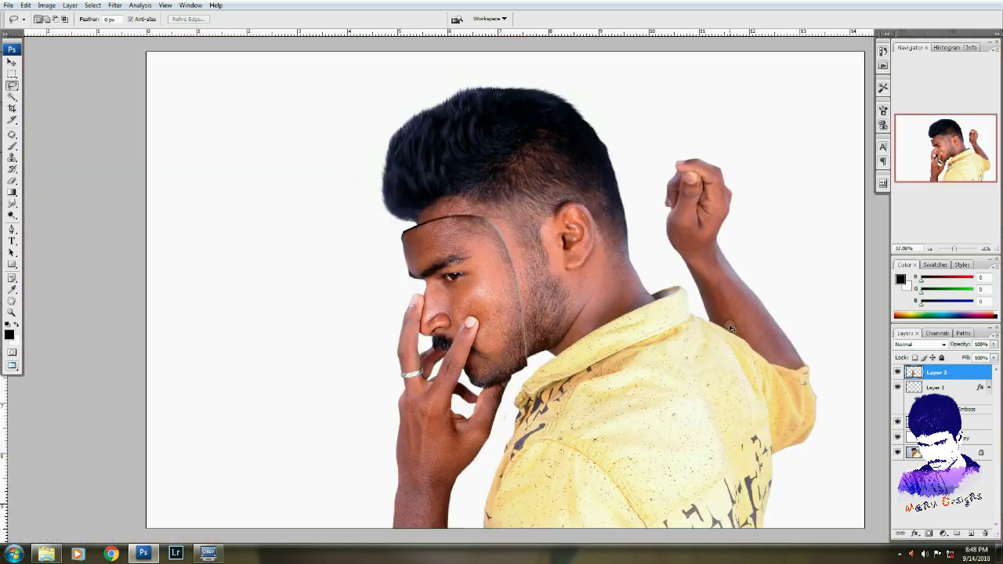
key("z")
left_click(408, 251)
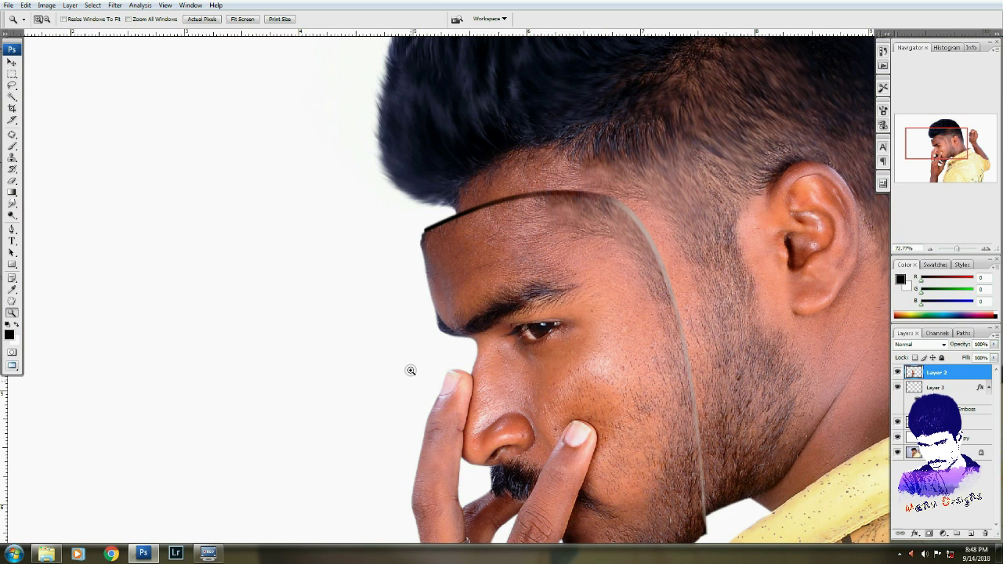
left_click(504, 329)
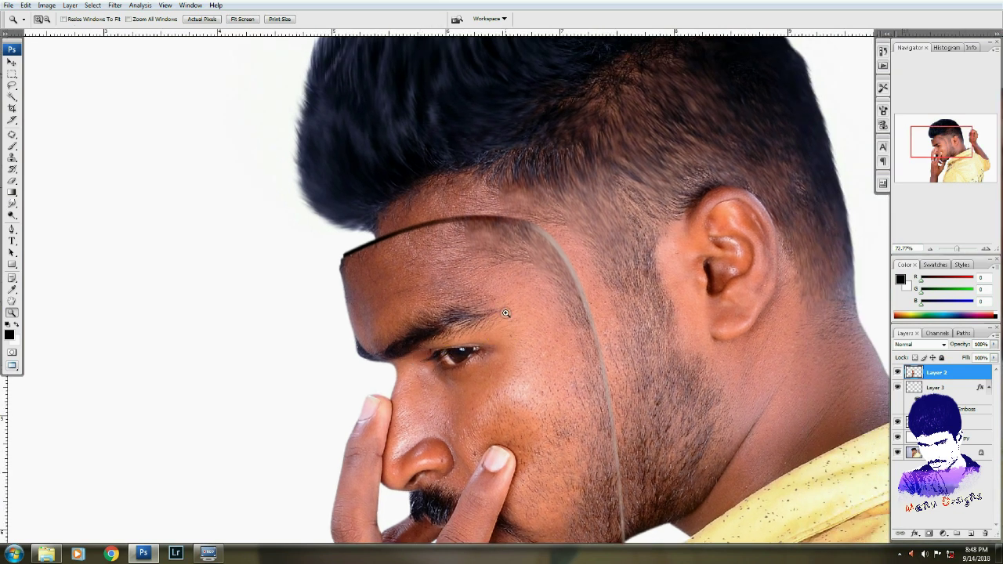
key("ctrl+0")
left_click(572, 157)
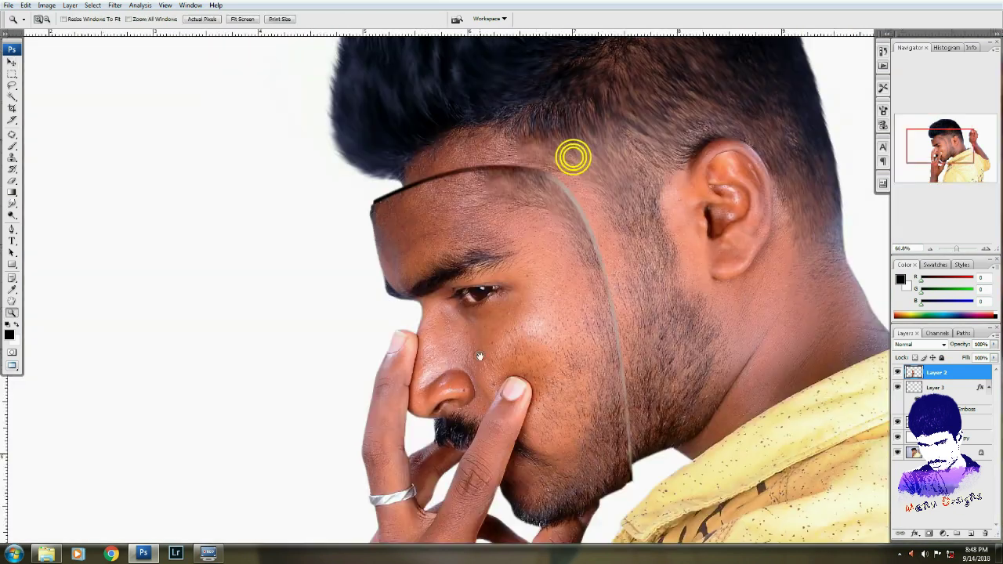
key("v")
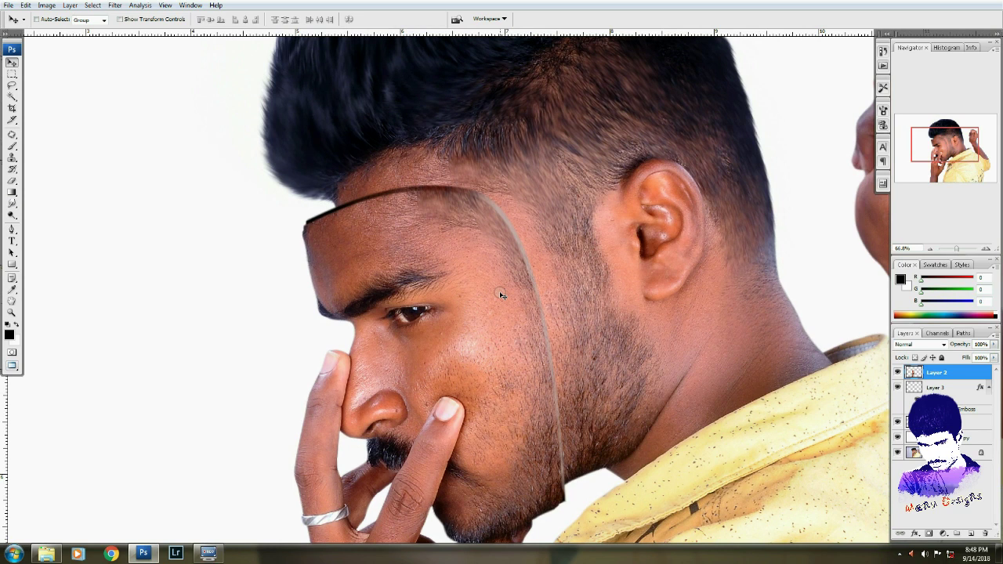
- Paint a trial black dab over the eye on a new layer, then discard it
key("ctrl+shift+n")
key("Return")
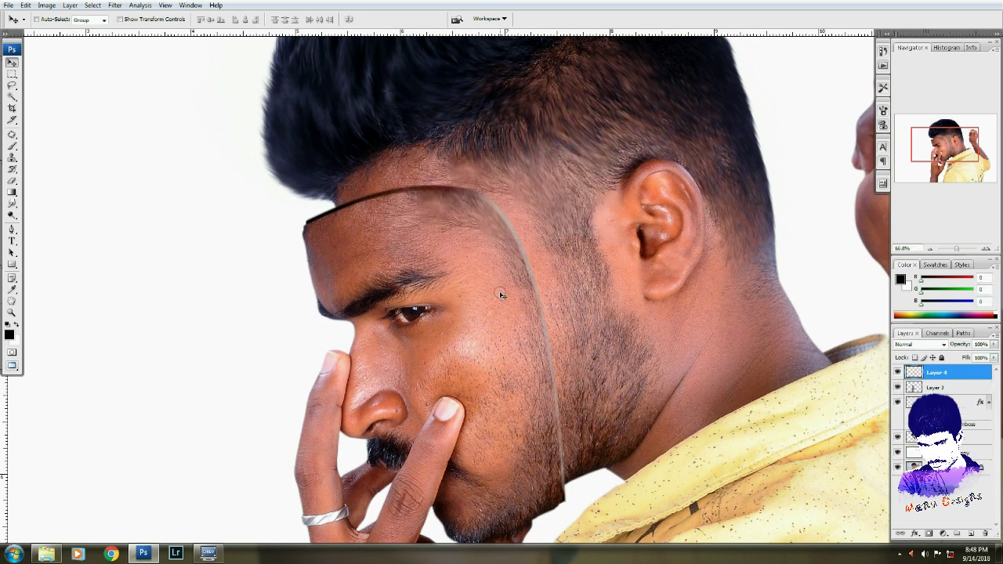
key("b")
left_click(474, 321)
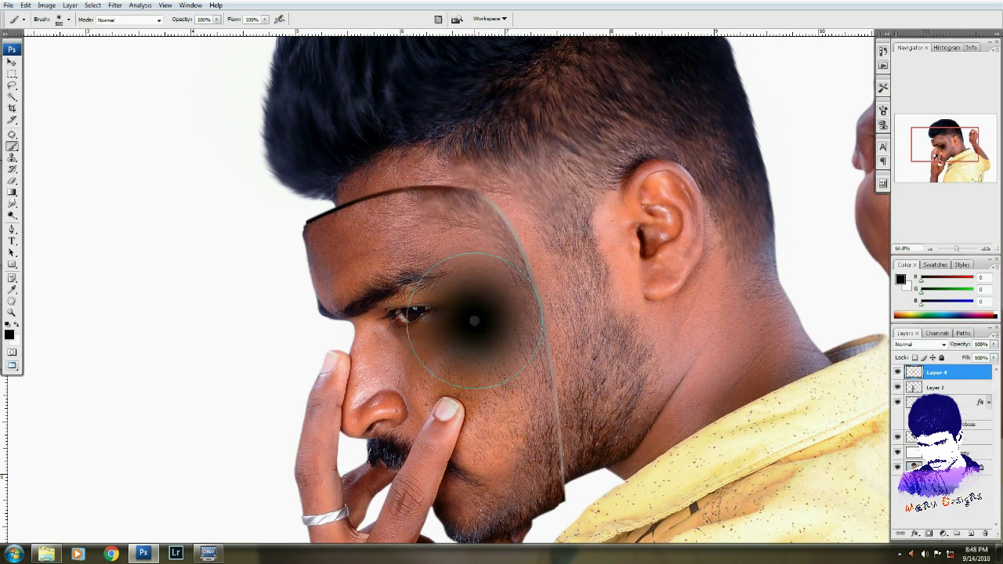
key("v")
key("Delete")
- Free-transform the layer behind the face taller and wider, tilted about -8°
key("ctrl+minus")
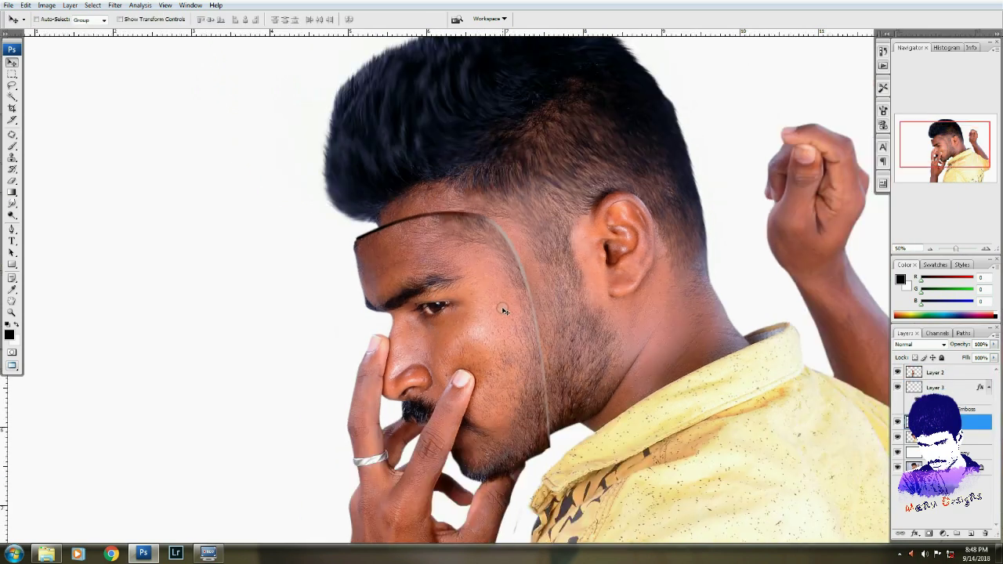
key("ctrl+t")
left_click_drag(493, 420, 496, 380)
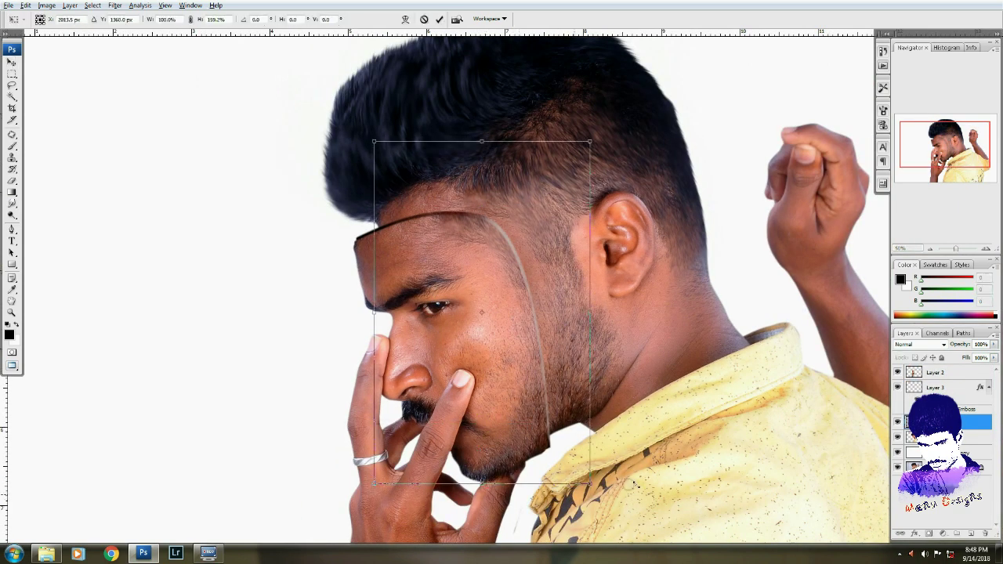
left_click_drag(588, 300, 640, 292)
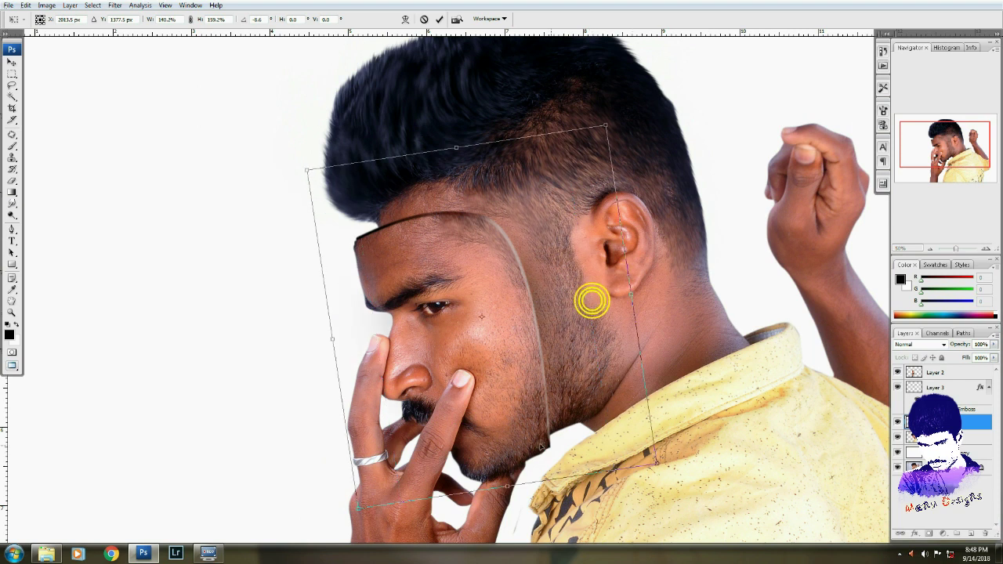
double_click(629, 293)
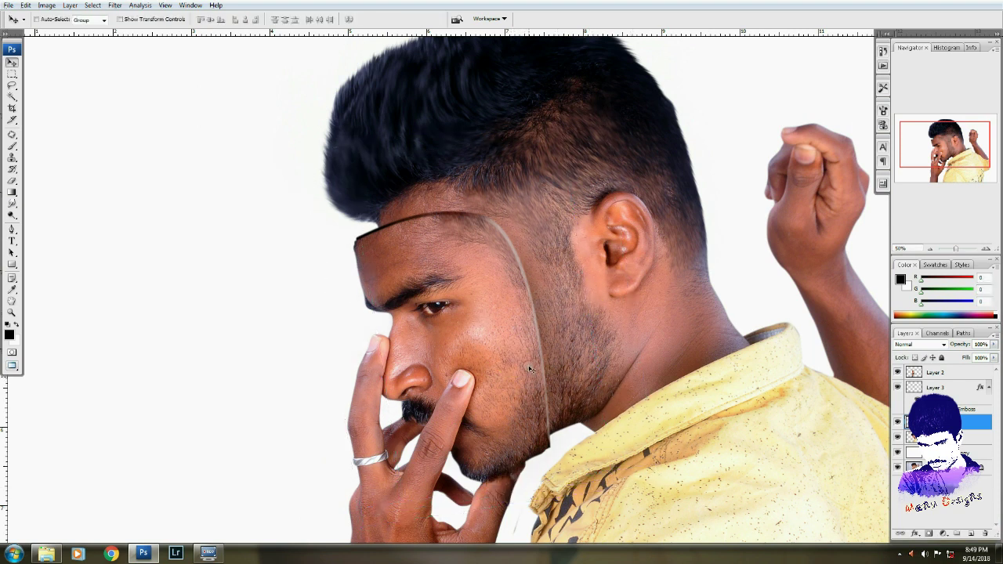
key("ctrl+0")
- Toggle the glass-edge layer's visibility to check it, then zoom in on the cheek's cut edge
key("e")
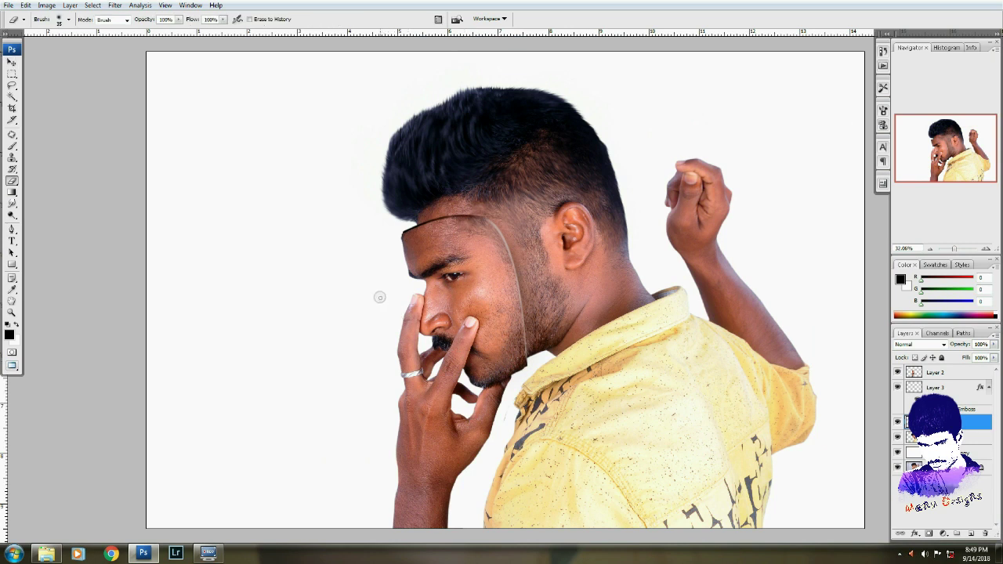
key("bracketright")
key("bracketright")
key("bracketright")
key("v")
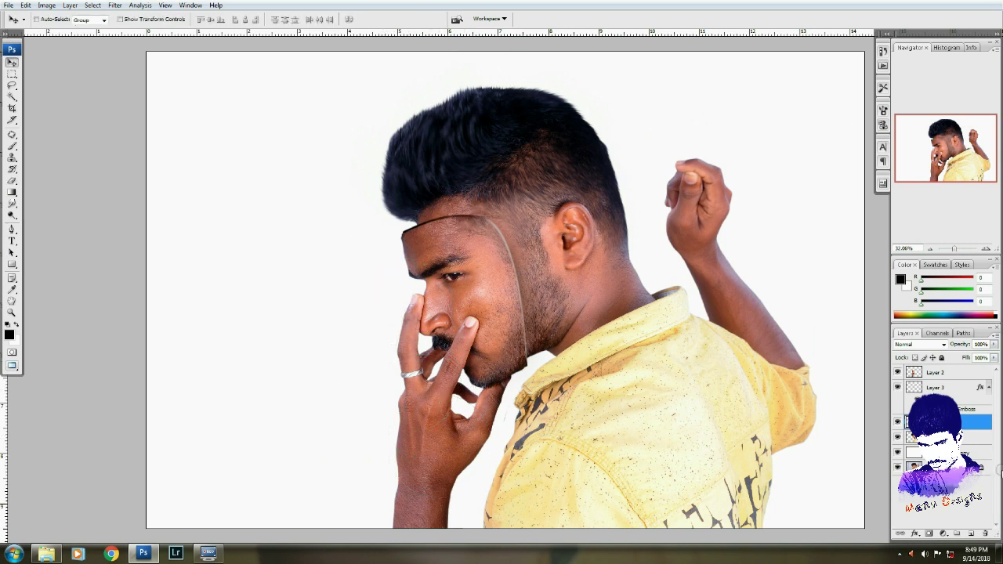
left_click(898, 421)
left_click(899, 422)
key("z")
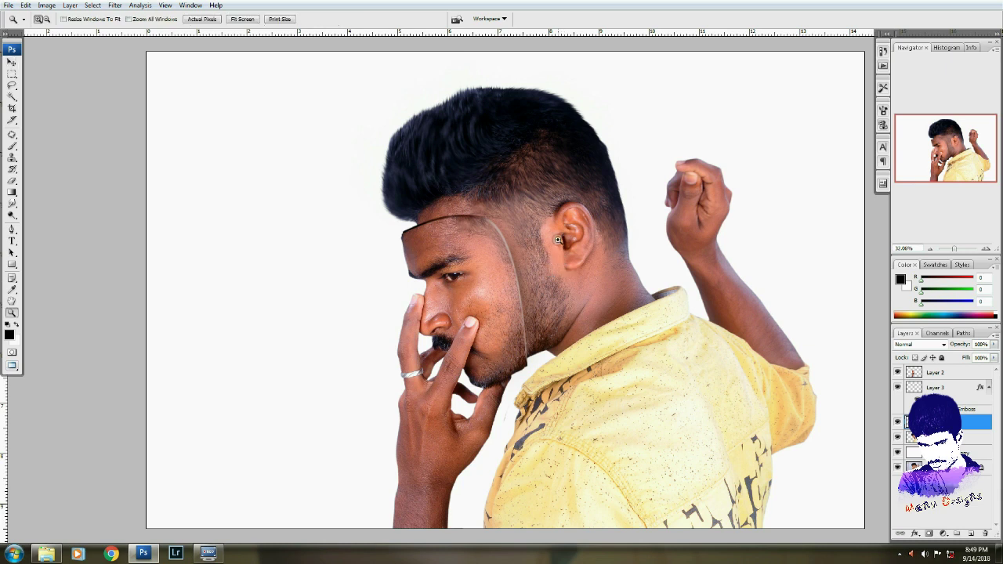
left_click_drag(558, 231, 462, 289)
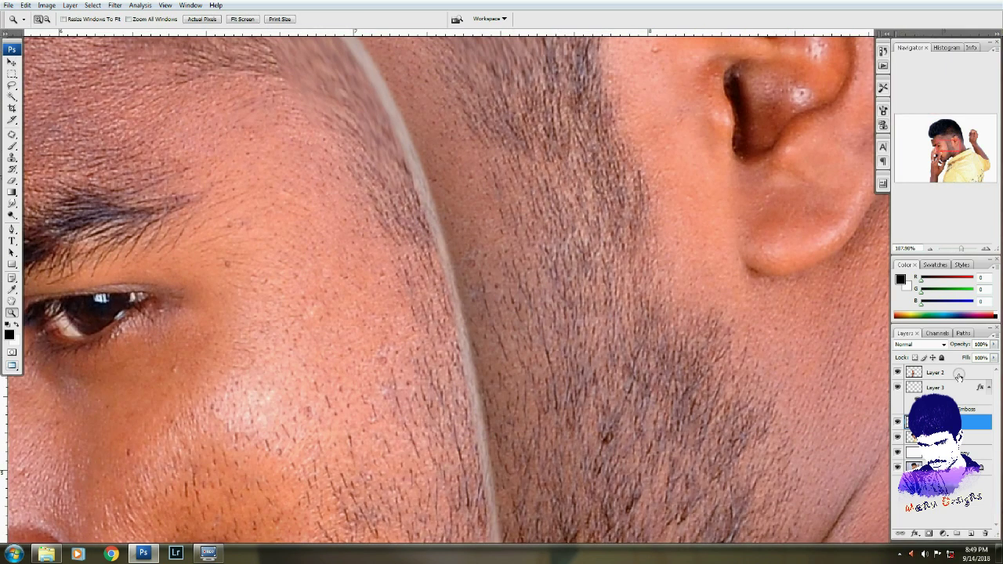
- Link Layer 2 and Layer 3, then nudge them 1 px left and 3 px down
left_click(954, 373, "shift")
left_click(900, 533)
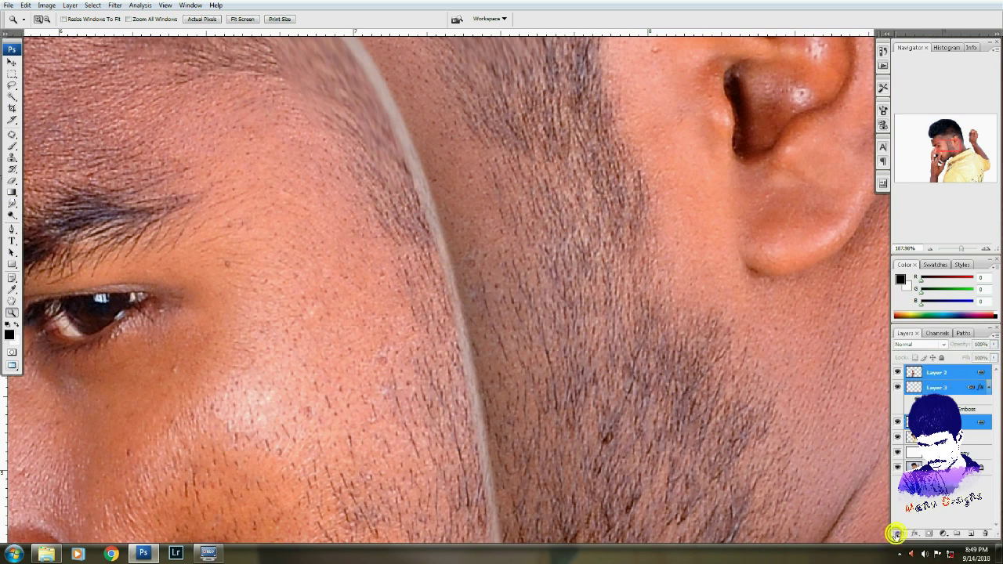
key("ctrl+0")
key("v")
key("Left")
key("Left")
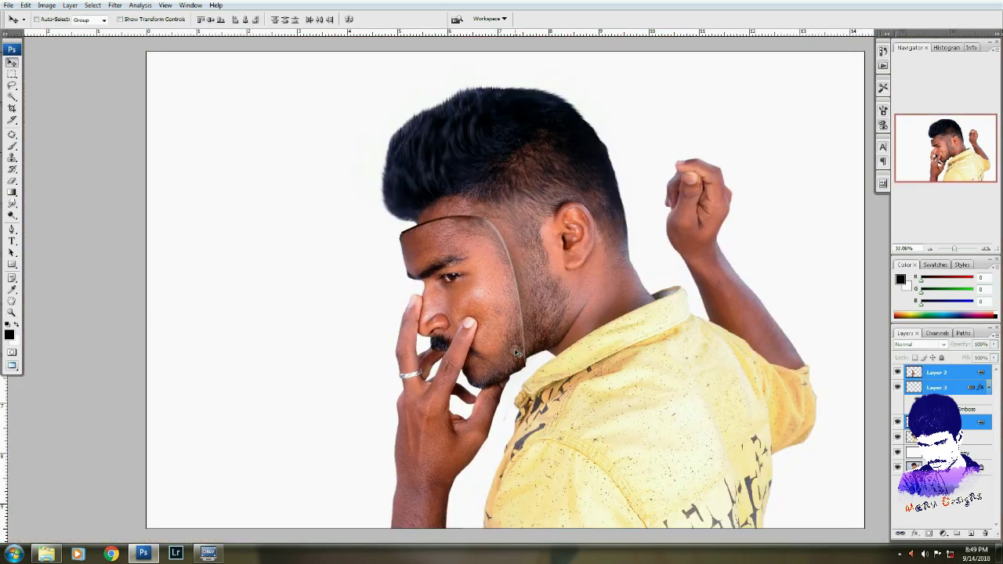
key("Down")
key("Down")
key("Down")
key("Down")
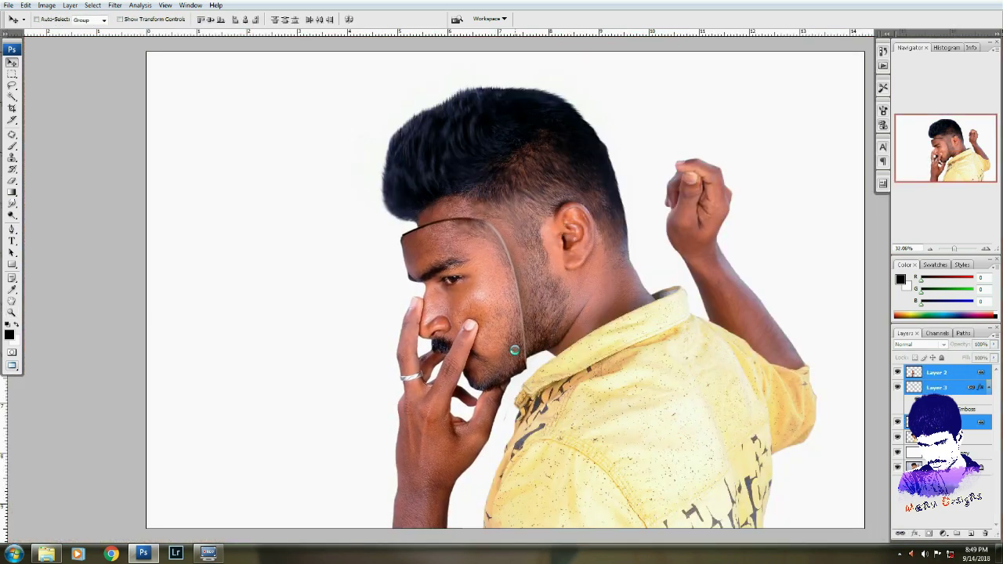
key("Down")
key("Down")
key("Down")
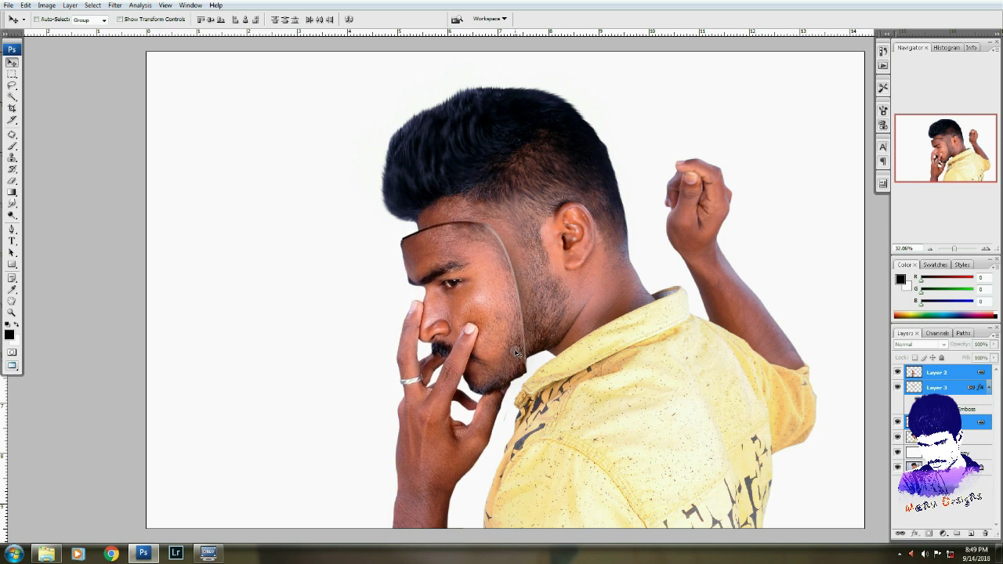
key("Down")
key("Down")
key("Down")
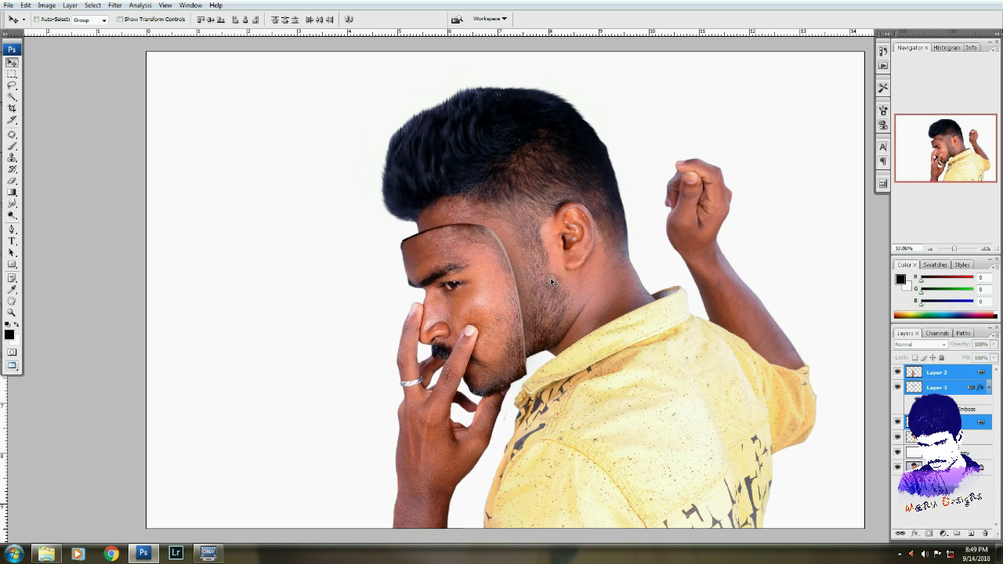
- On a new Layer 5, fill a thin rectangular strip by the cheek's cut edge with black
key("z")
left_click(568, 243)
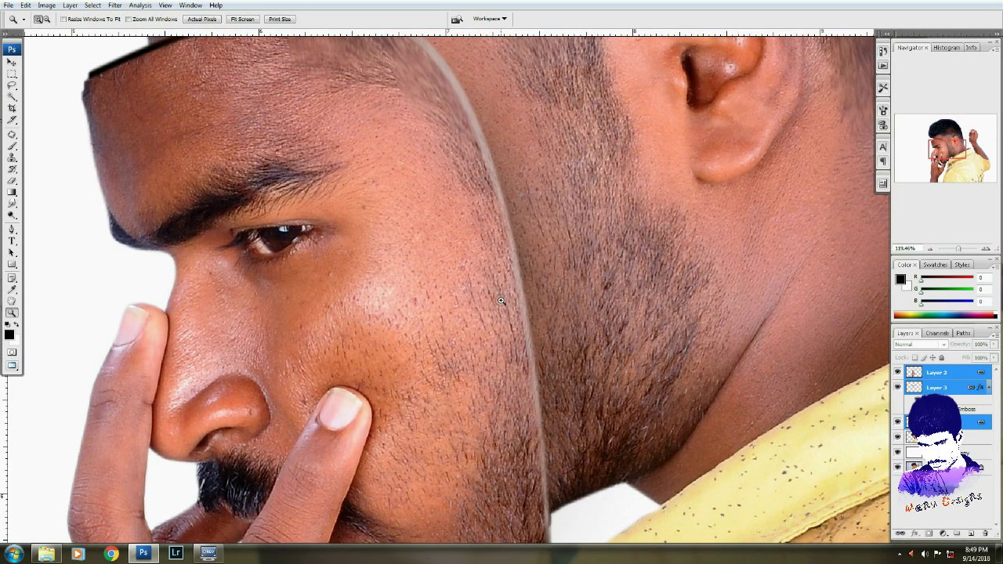
key("ctrl+alt+shift+e")
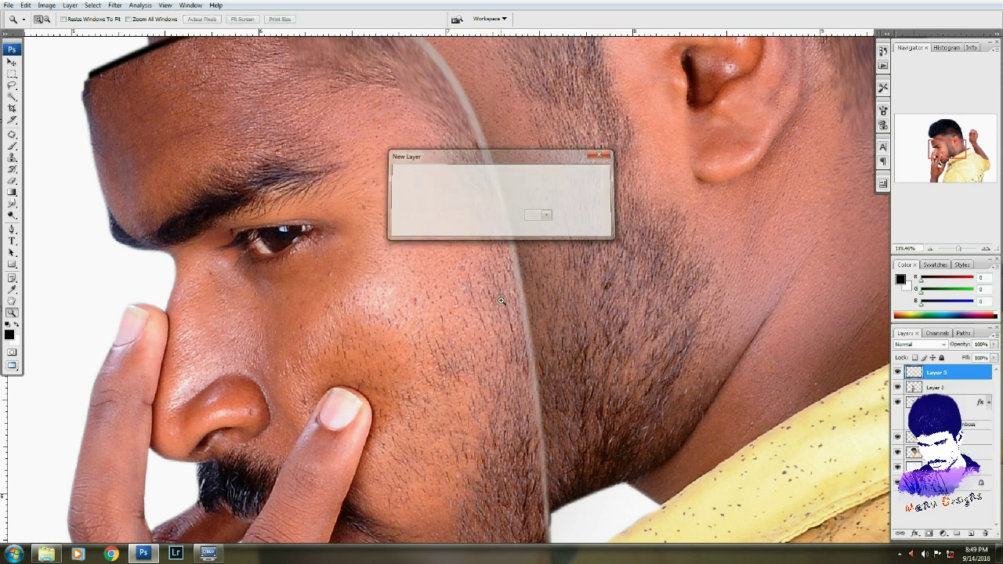
key("m")
left_click_drag(501, 273, 496, 309)
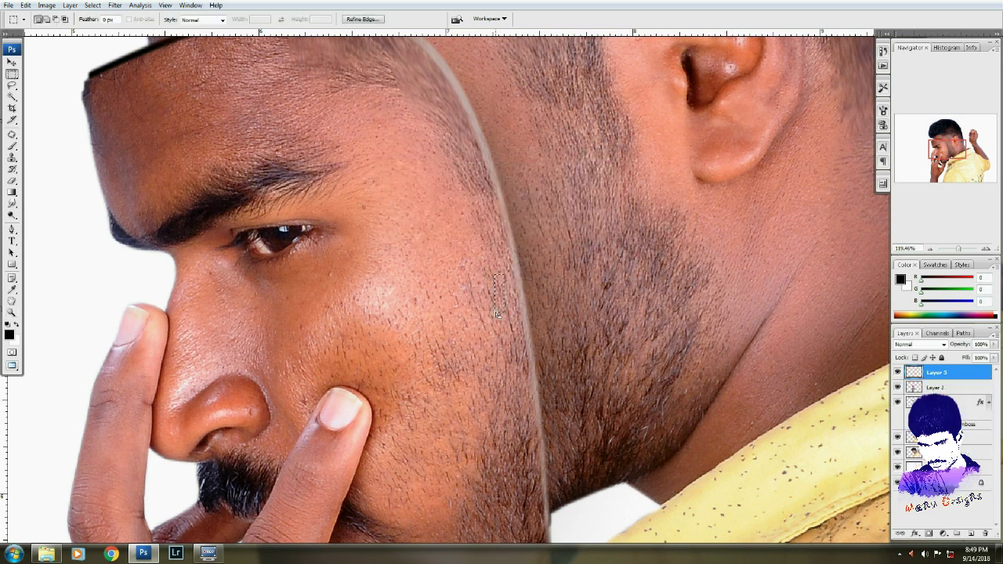
key("alt+BackSpace")
- Rotate the black bar slightly and move it down and to the right
key("v")
key("ctrl+t")
left_click_drag(552, 354, 561, 341)
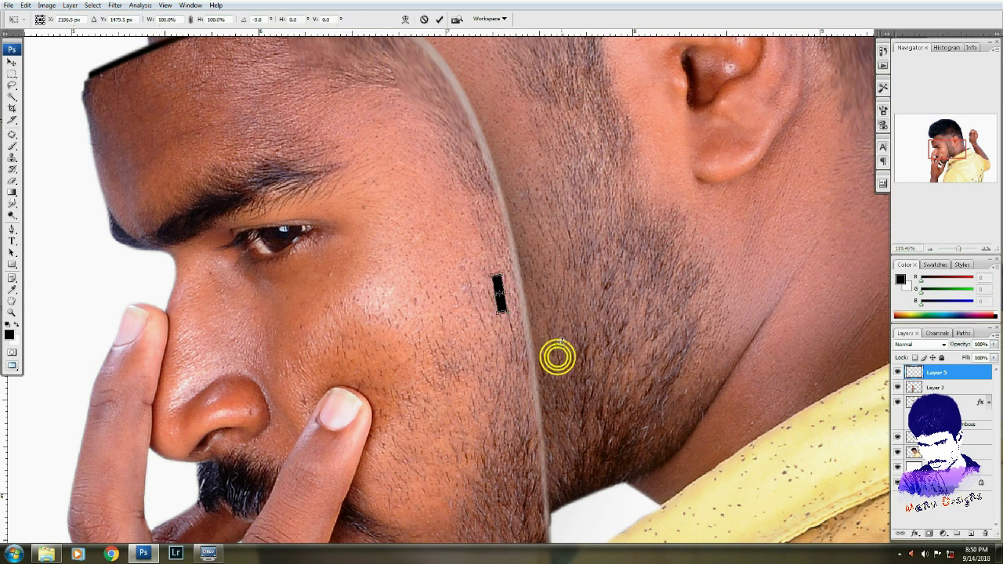
key("Return")
left_click_drag(502, 306, 510, 325)
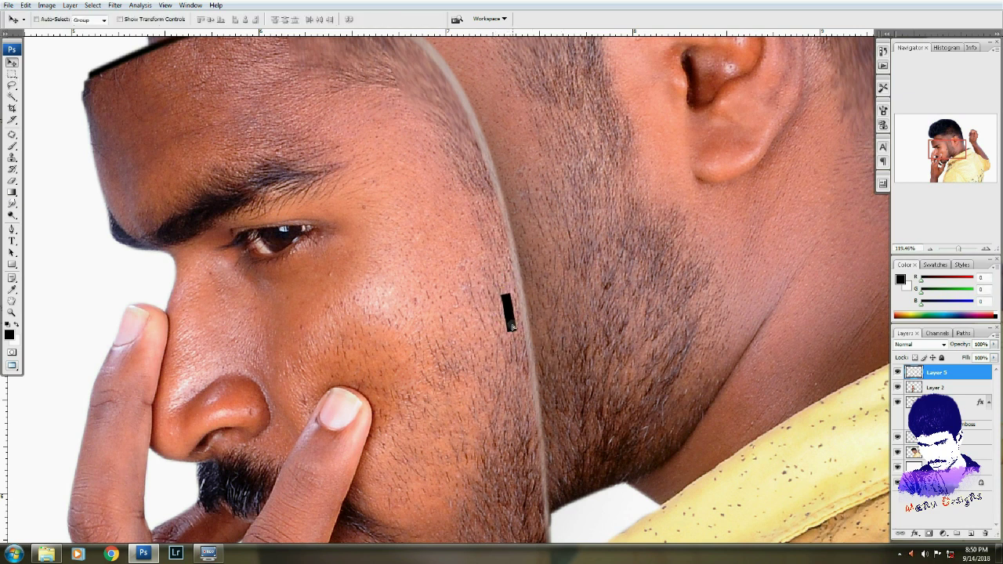
- Review the bar at several zoom levels, then add an empty Layer 6 above
key("ctrl+0")
key("z")
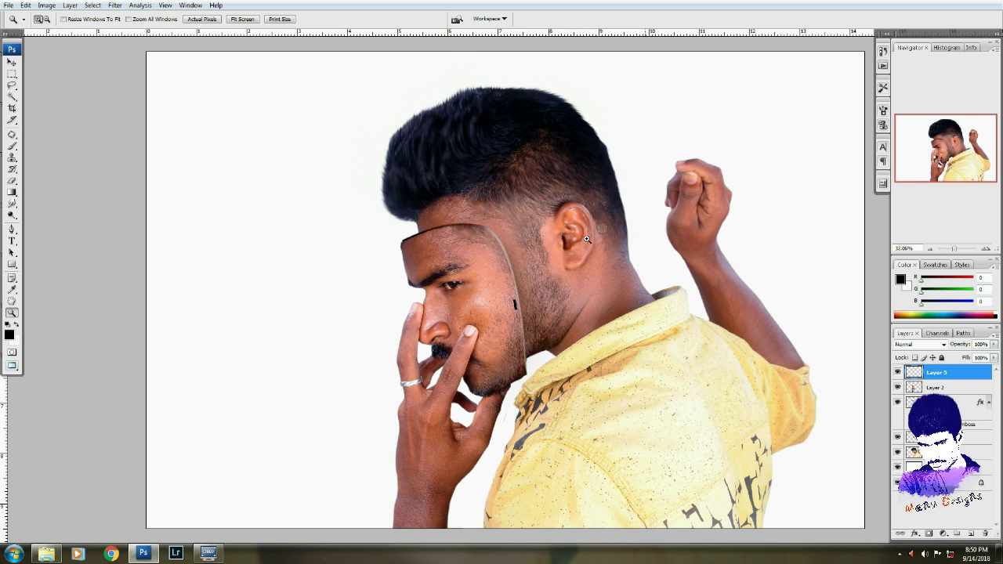
key("ctrl+plus")
key("ctrl+plus")
key("ctrl+plus")
key("v")
key("ctrl+0")
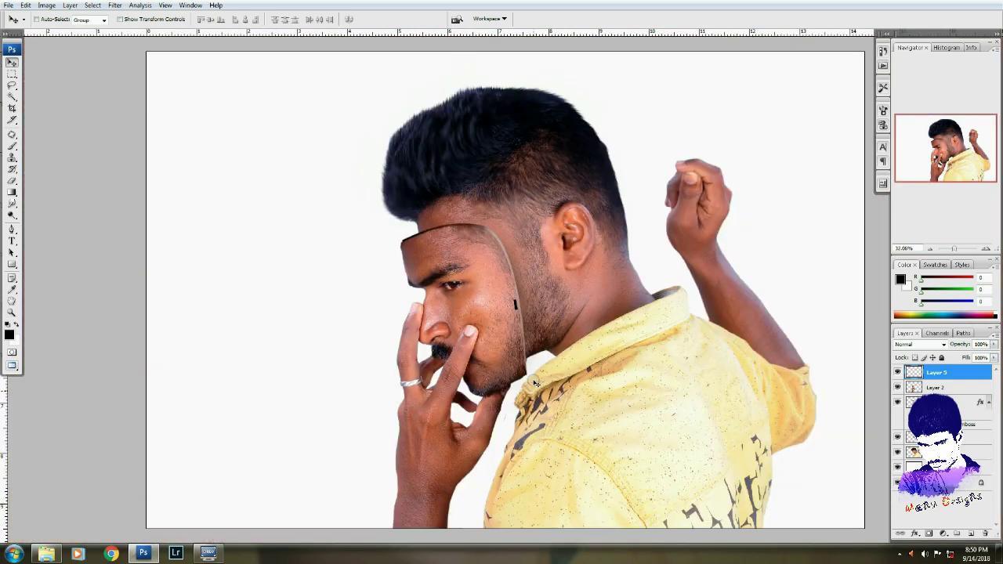
key("z")
left_click_drag(755, 133, 539, 381)
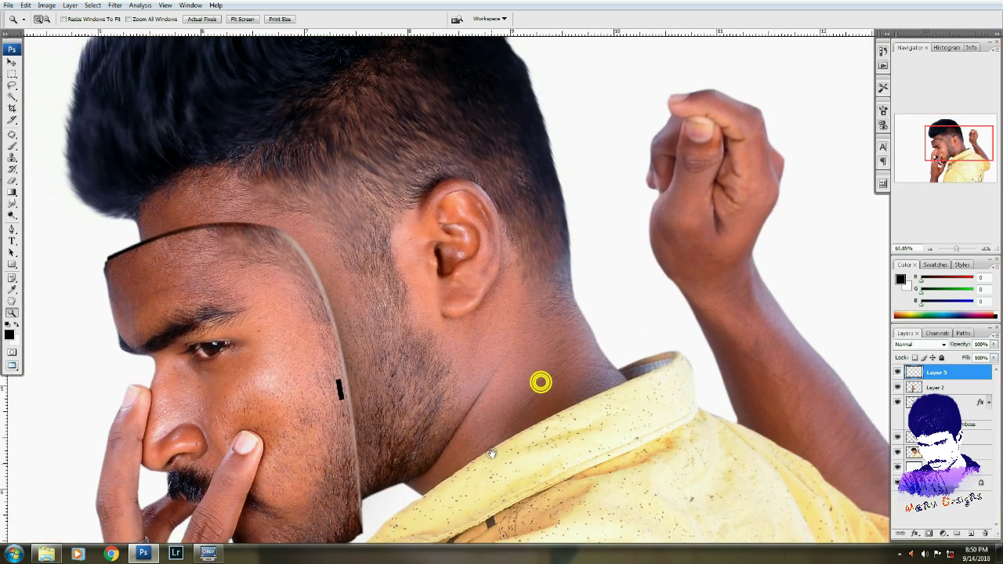
key("v")
key("ctrl+shift+n")
key("Return")
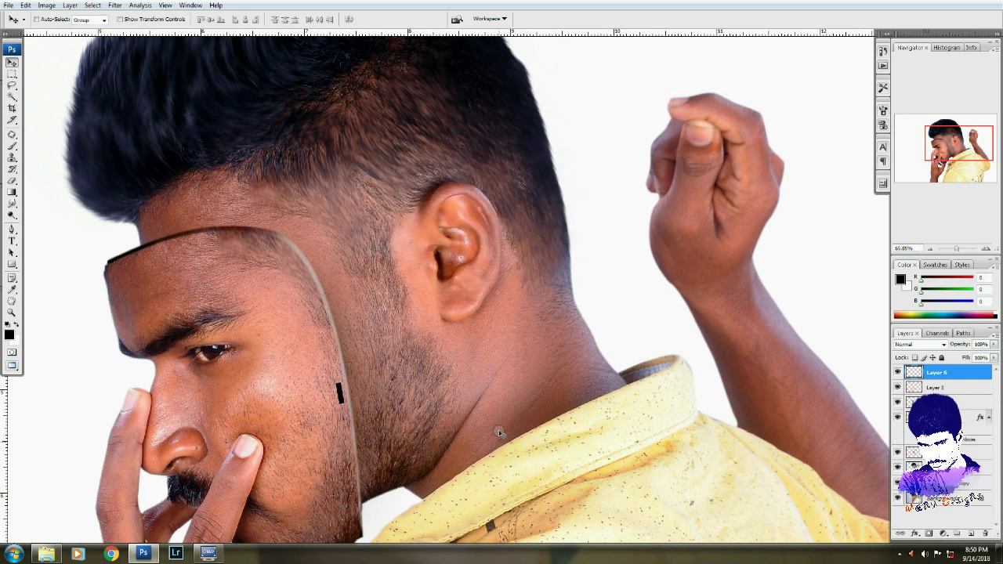
- Draw a curved Pen path from the mask's cheek edge up to the raised hand and back
key("p")
left_click(340, 394)
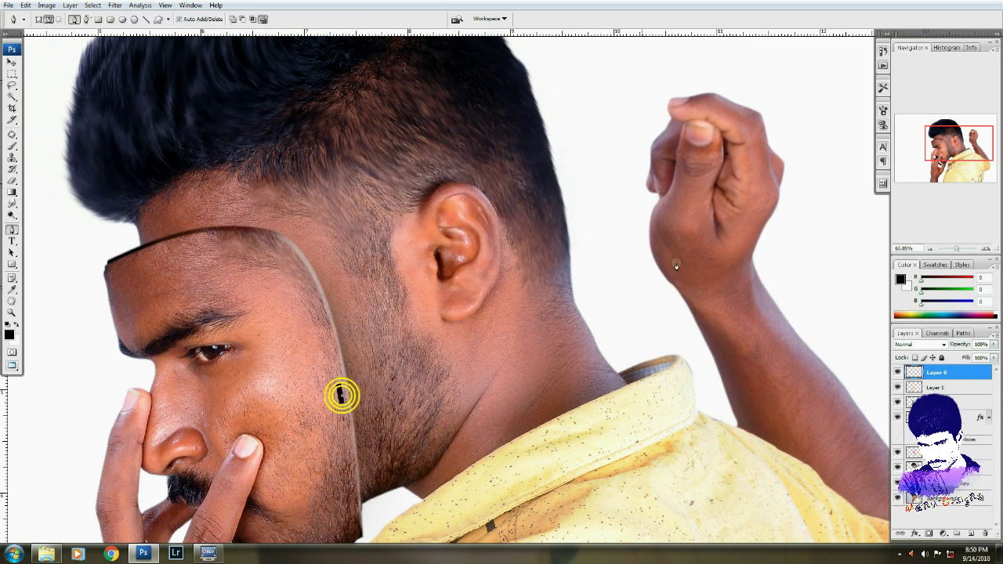
left_click_drag(699, 122, 551, 104)
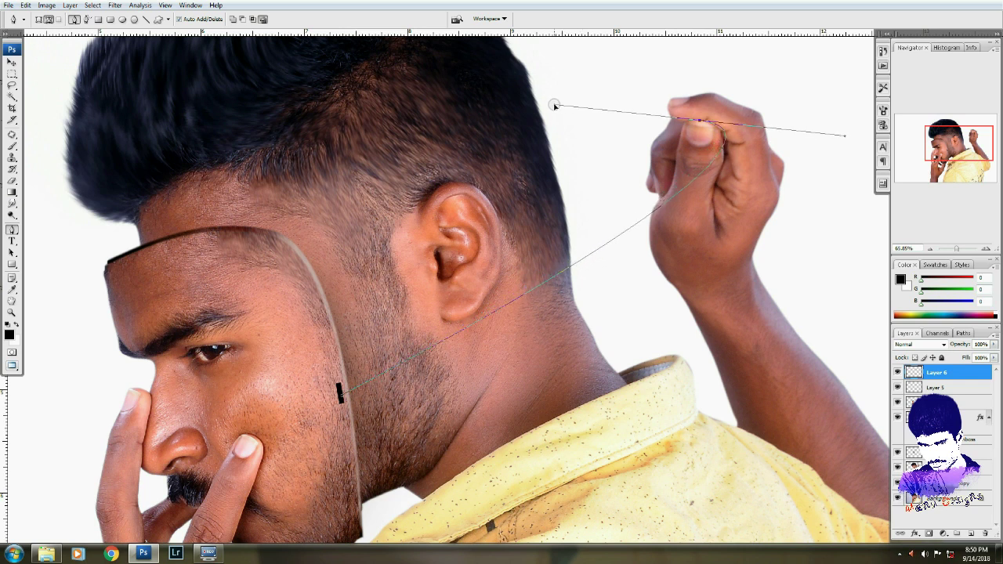
left_click(699, 122)
mouse_move(523, 143)
left_mouse_down()
mouse_move(487, 153)
mouse_move(489, 164)
left_mouse_up()
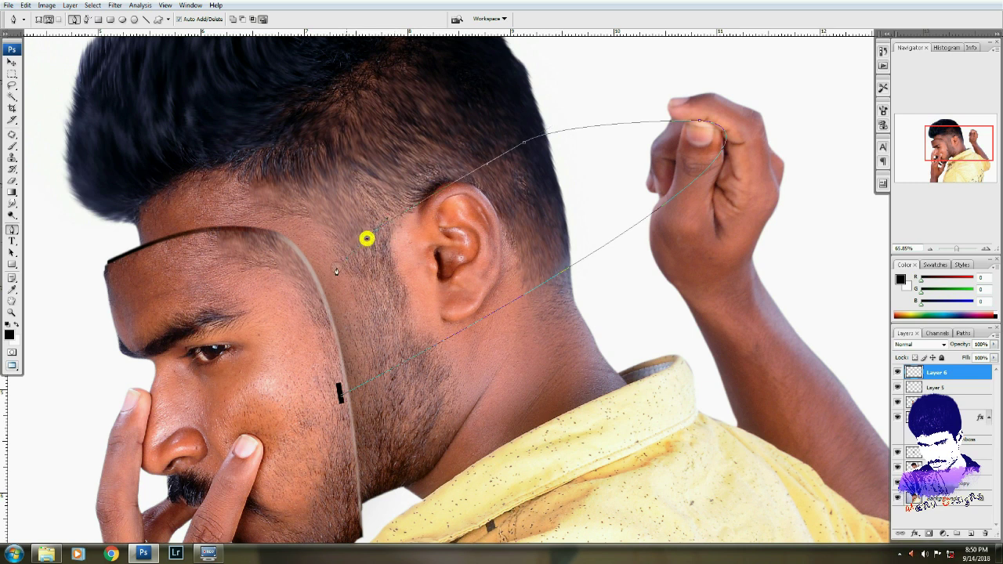
left_click_drag(321, 317, 333, 341)
- Convert the path to a selection, stroke it 3 px black, and deselect
key("ctrl+Return")
key("m")
right_click(450, 235)
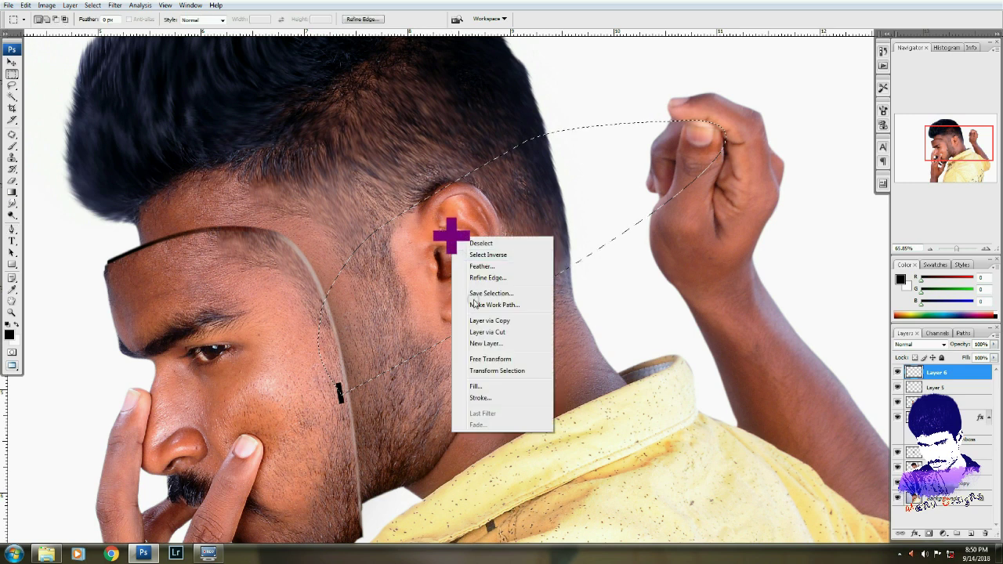
left_click(481, 399)
type("3")
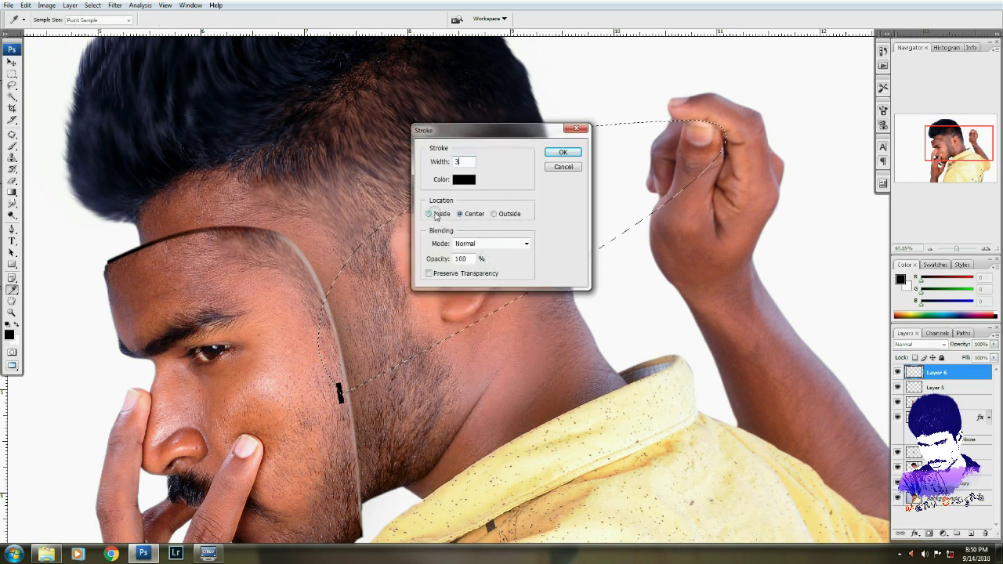
left_click(435, 214)
key("Return")
key("ctrl+d")
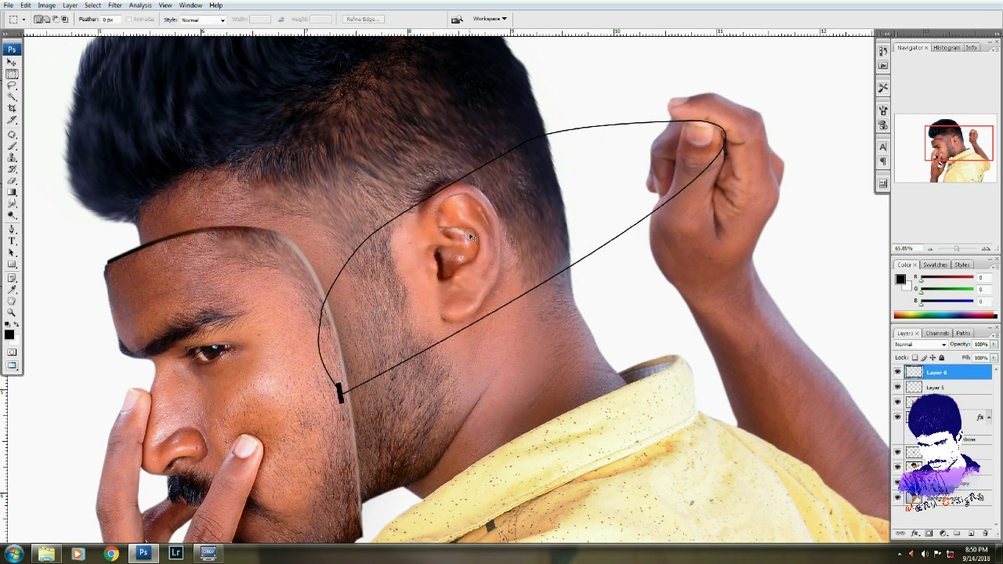
key("l")
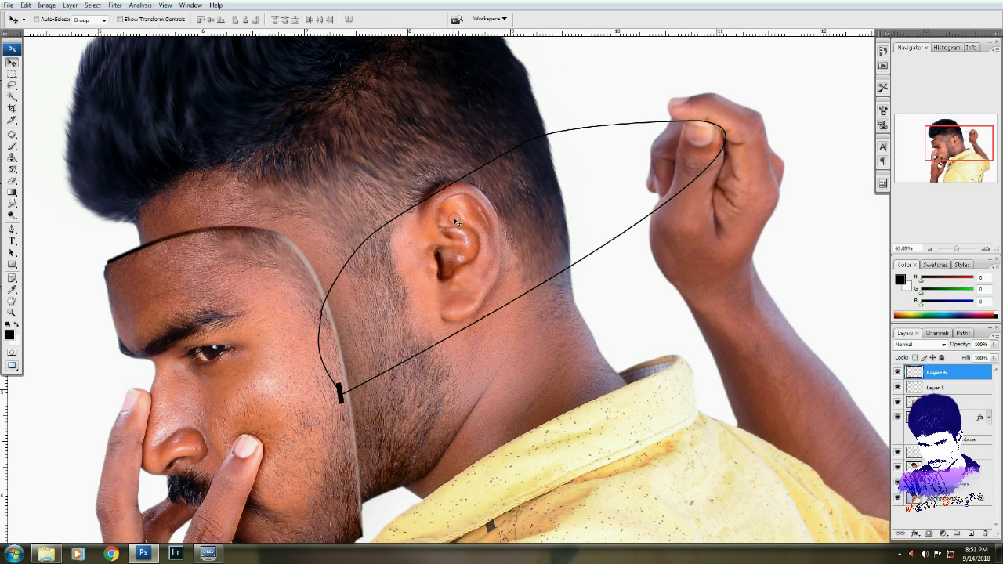
- Delete the string's extra loop over the head and its stray tip at the hair
left_click_drag(352, 377, 532, 126)
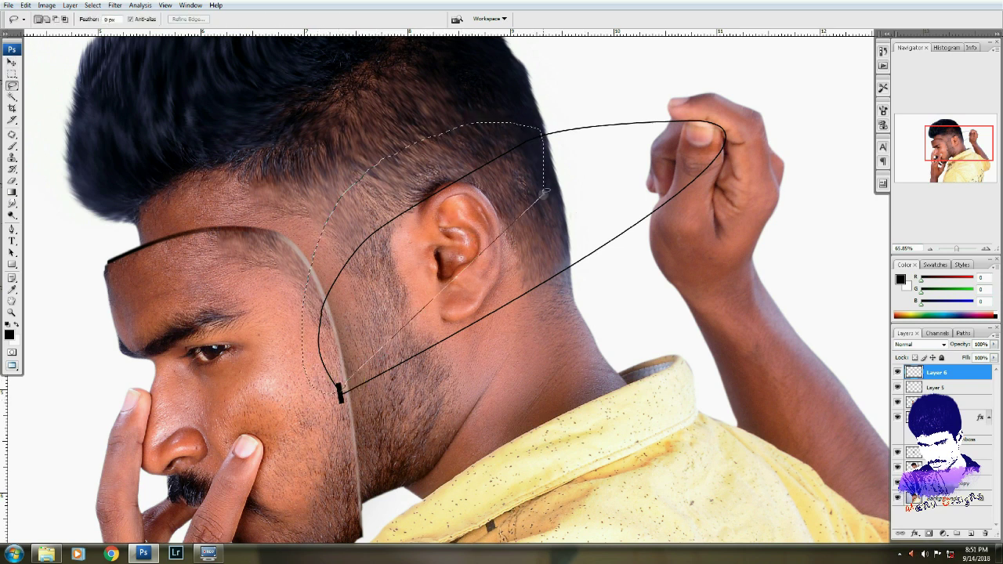
key("Delete")
key("ctrl+d")
key("z")
left_click_drag(593, 155, 521, 121)
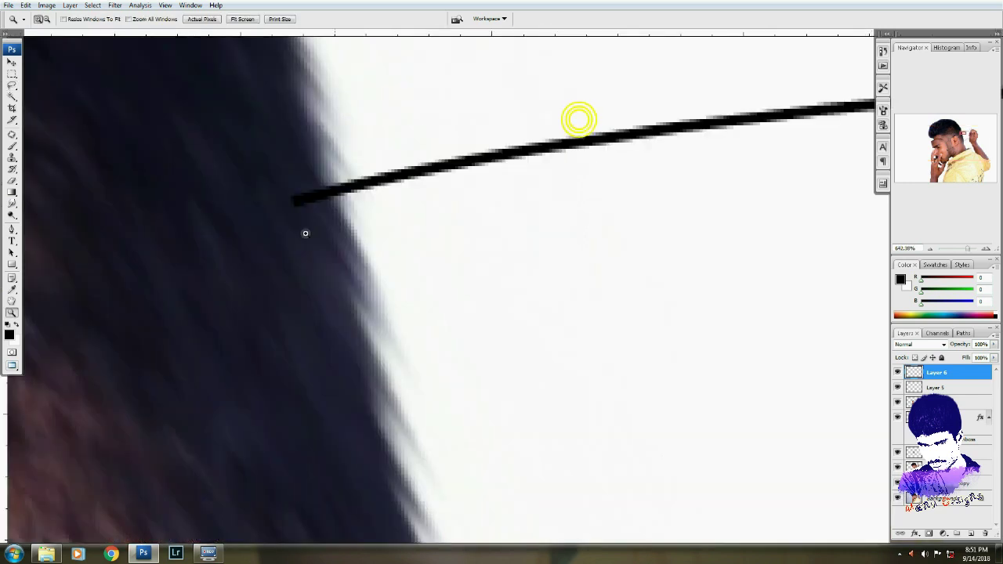
key("l")
mouse_move(262, 179)
left_mouse_down()
mouse_move(328, 198)
mouse_move(332, 226)
left_mouse_up()
key("Delete")
key("ctrl+d")
key("ctrl+0")
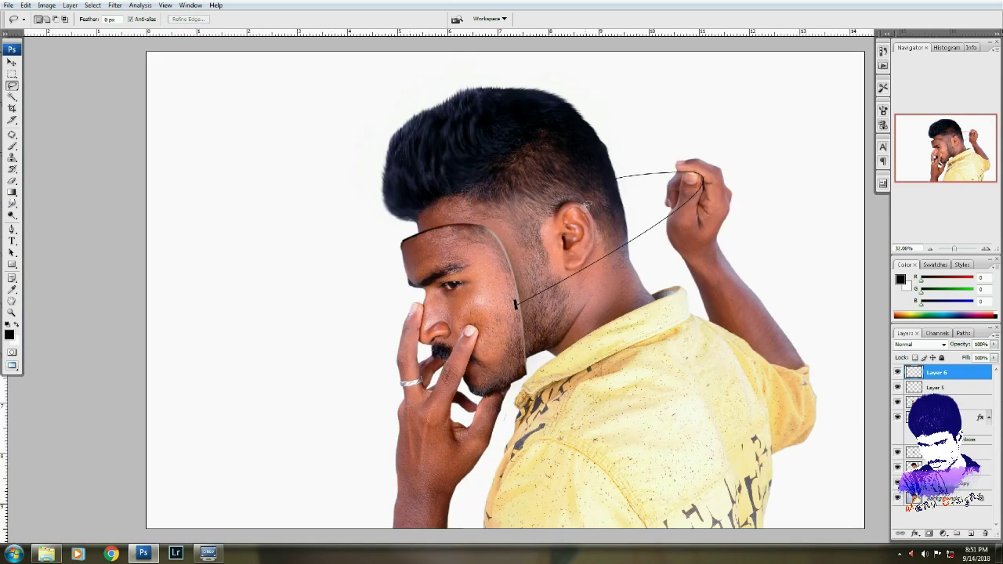
- Shift the string slightly left and erase it over the finger so it passes behind
key("z")
left_click_drag(721, 155, 523, 257)
key("e")
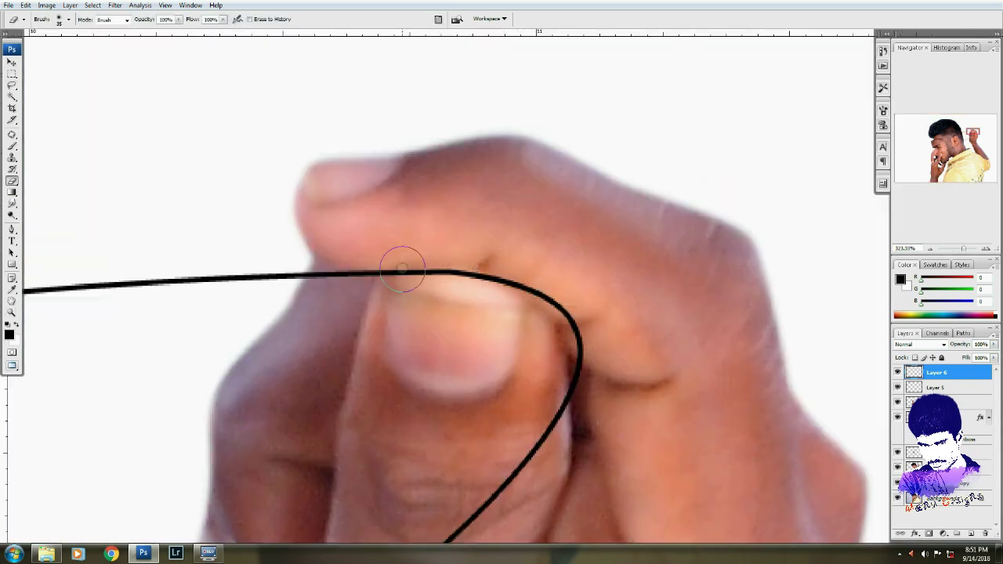
mouse_move(405, 268)
left_mouse_down()
mouse_move(520, 308)
mouse_move(379, 261)
mouse_move(394, 268)
left_mouse_up()
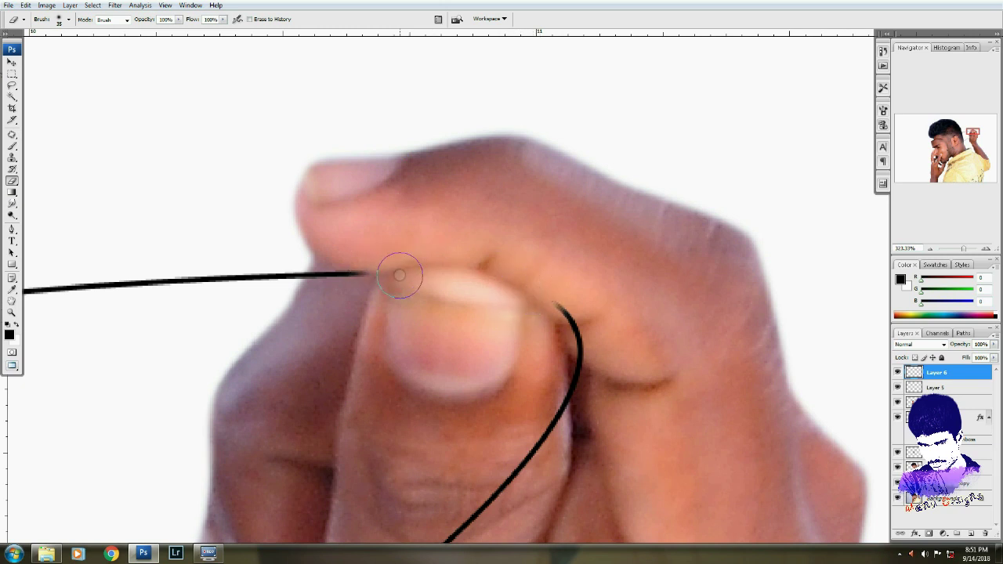
key("v")
left_click_drag(578, 338, 567, 342)
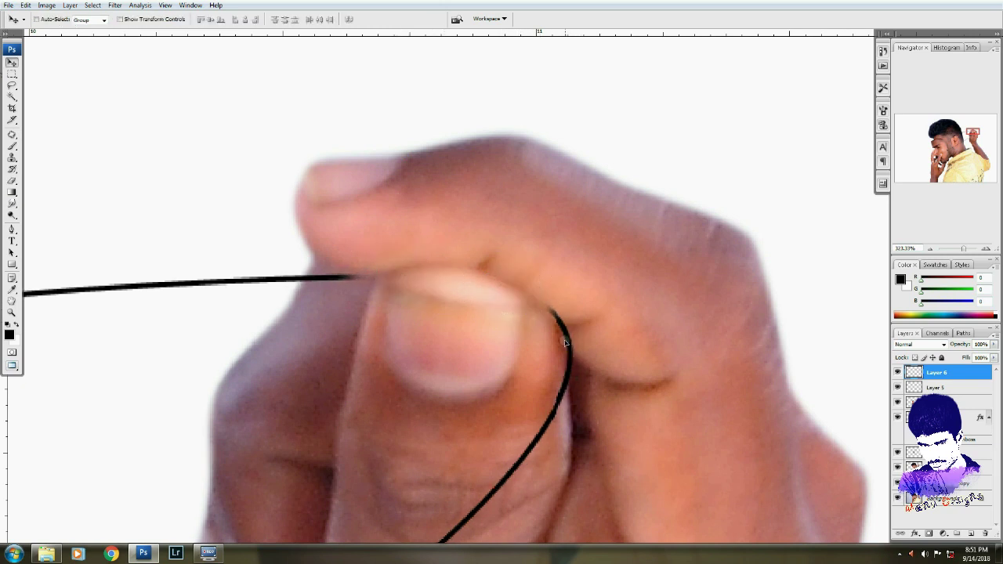
key("ctrl+alt+z")
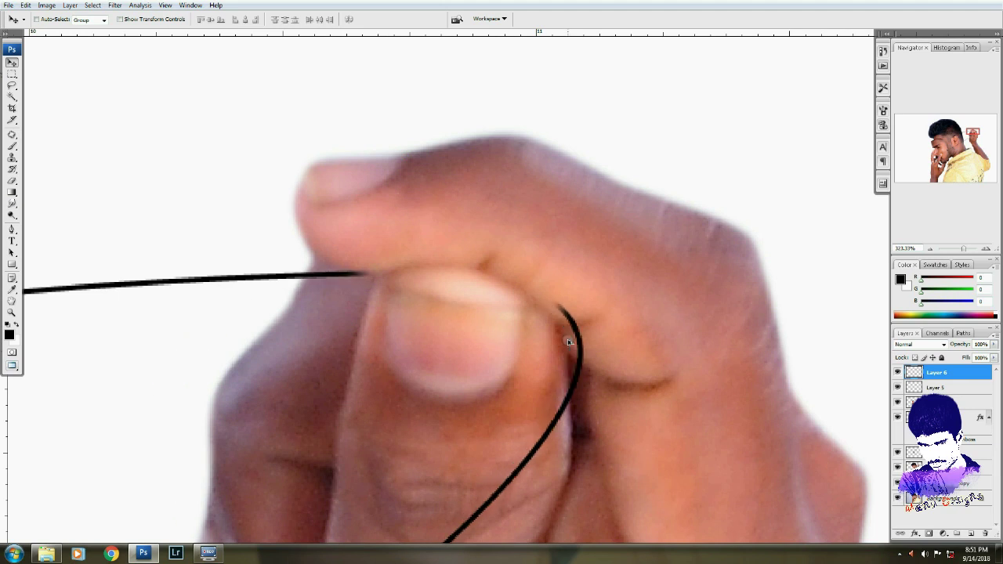
key("ctrl+alt+z")
key("ctrl+alt+z")
left_click_drag(574, 326, 560, 323)
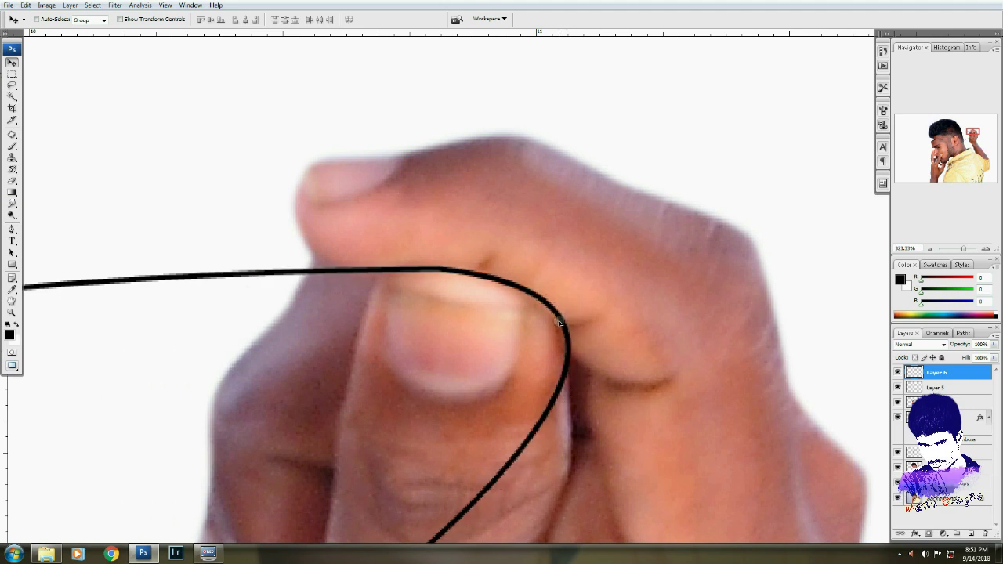
key("e")
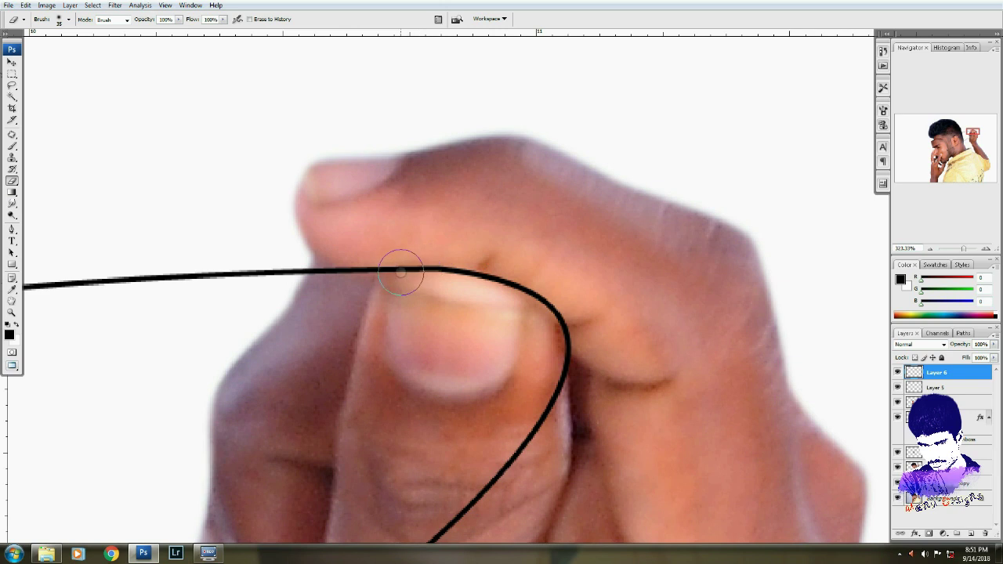
mouse_move(401, 273)
left_mouse_down()
mouse_move(514, 264)
mouse_move(587, 284)
left_mouse_up()
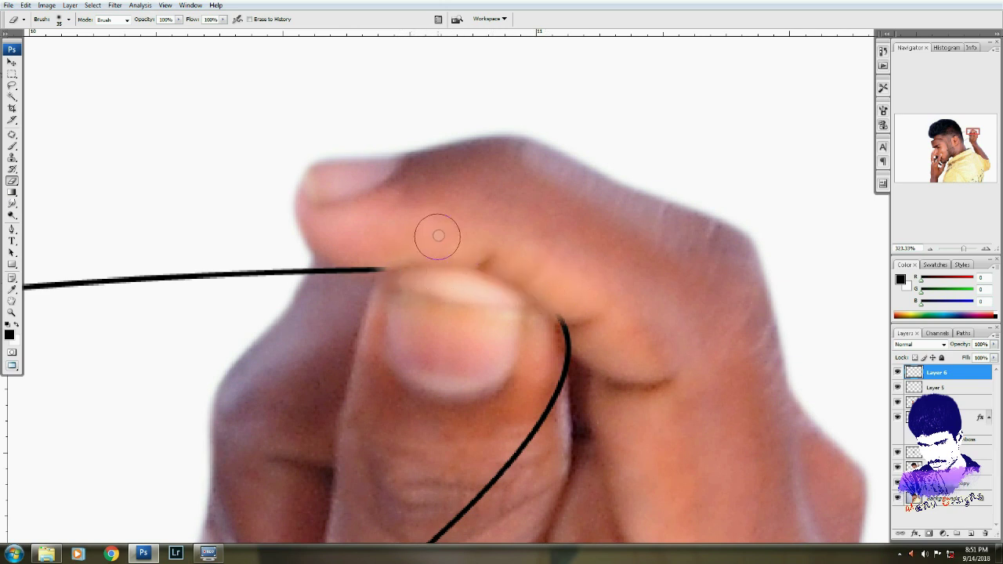
- Clean up leftover string bits at the fingertip and check the cheek attachment
key("l")
mouse_move(428, 251)
left_mouse_down()
mouse_move(401, 295)
mouse_move(409, 235)
left_mouse_up()
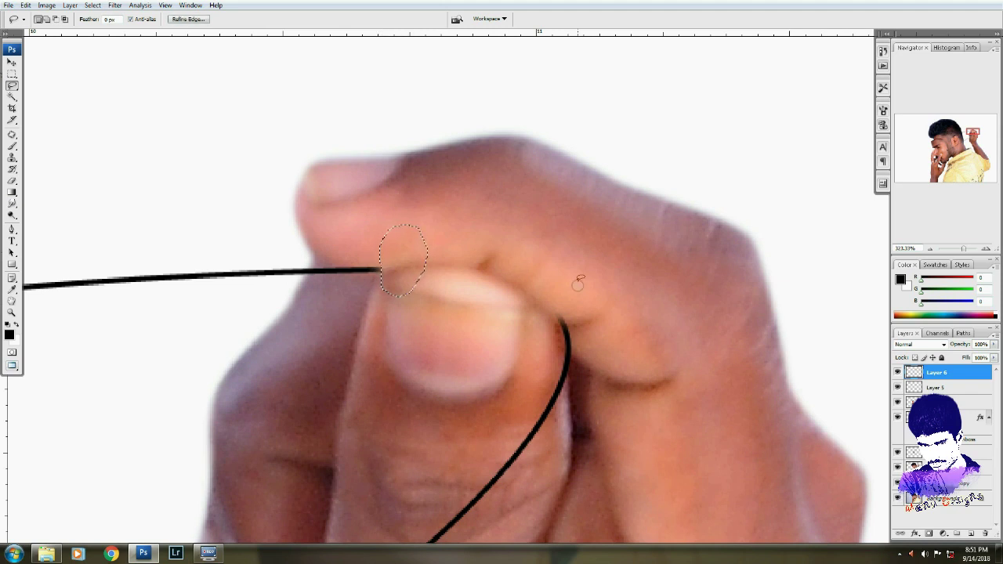
mouse_move(577, 299)
left_mouse_down()
mouse_move(554, 317)
mouse_move(556, 270)
left_mouse_up()
key("ctrl+d")
key("ctrl+0")
left_click(543, 291, "ctrl")
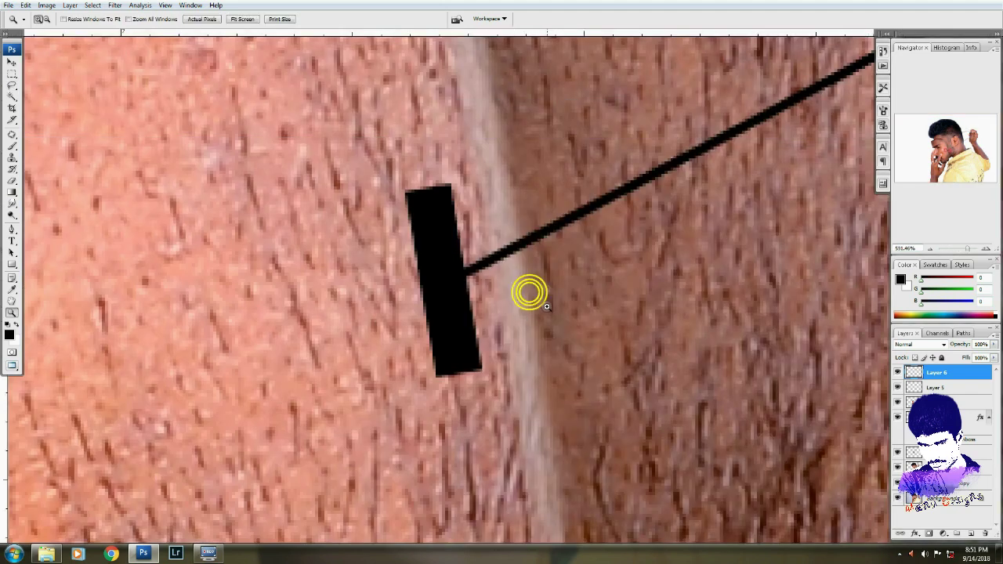
key("ctrl+0")
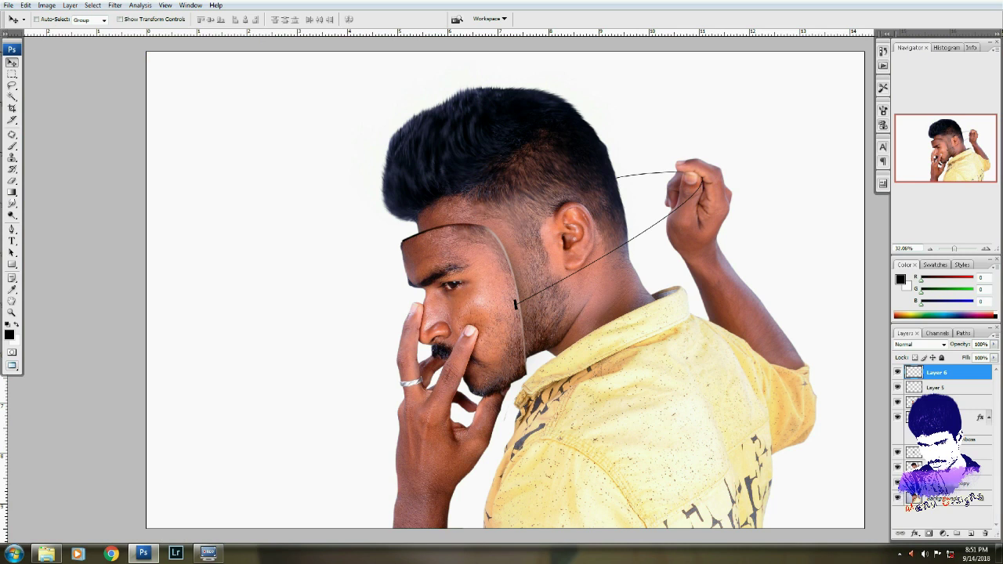
- Darken the background copy layer from white to grey with Hue/Saturation Lightness
left_click(962, 483)
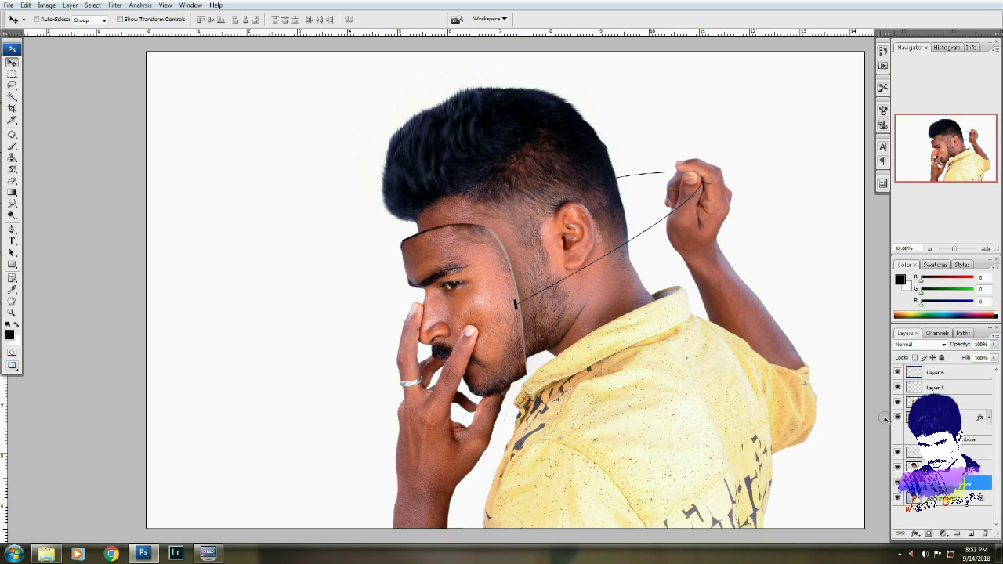
key("ctrl+u")
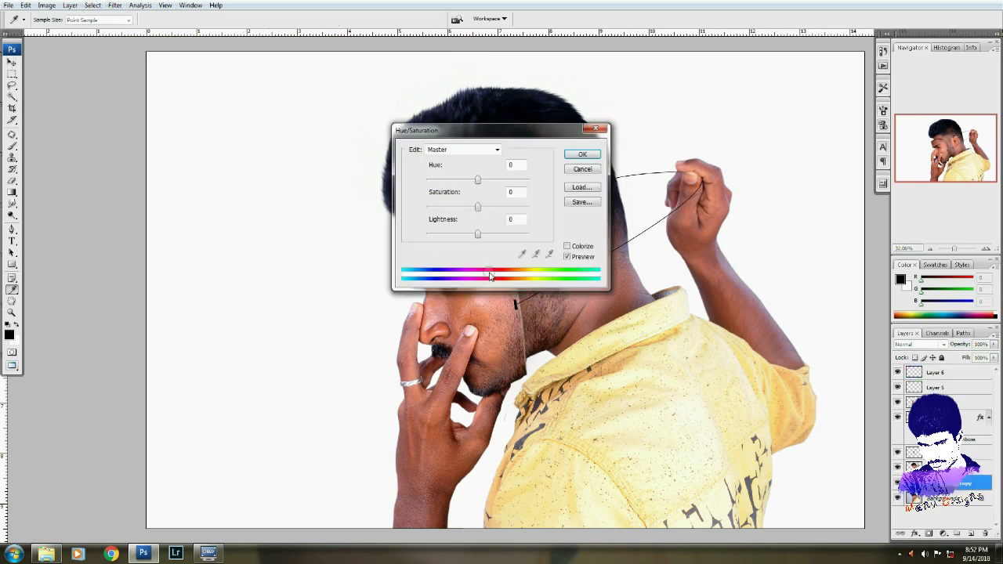
left_click(463, 233)
key("Return")
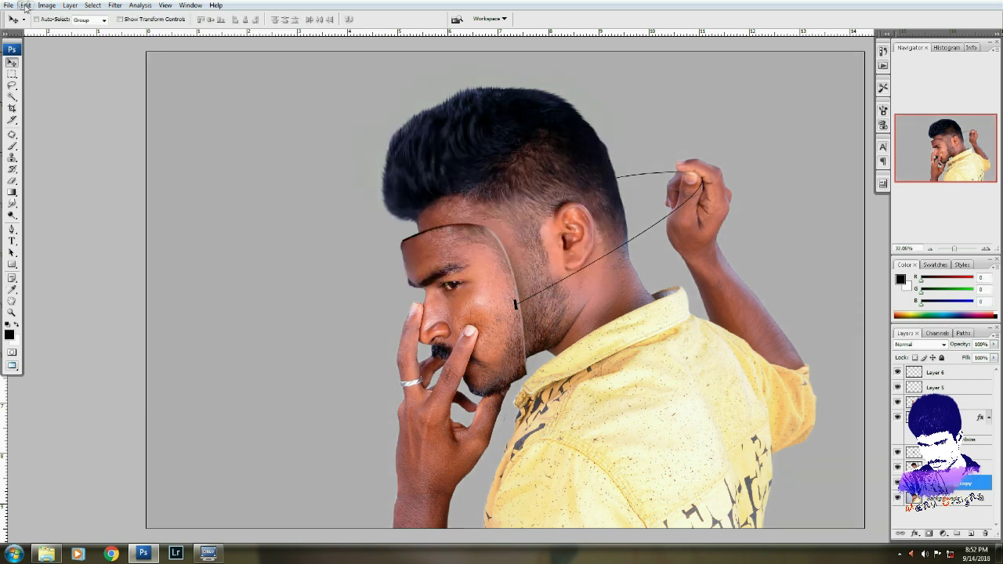
- Apply Lighting Effects with an enlarged Omni light glowing behind the head
left_click(115, 5)
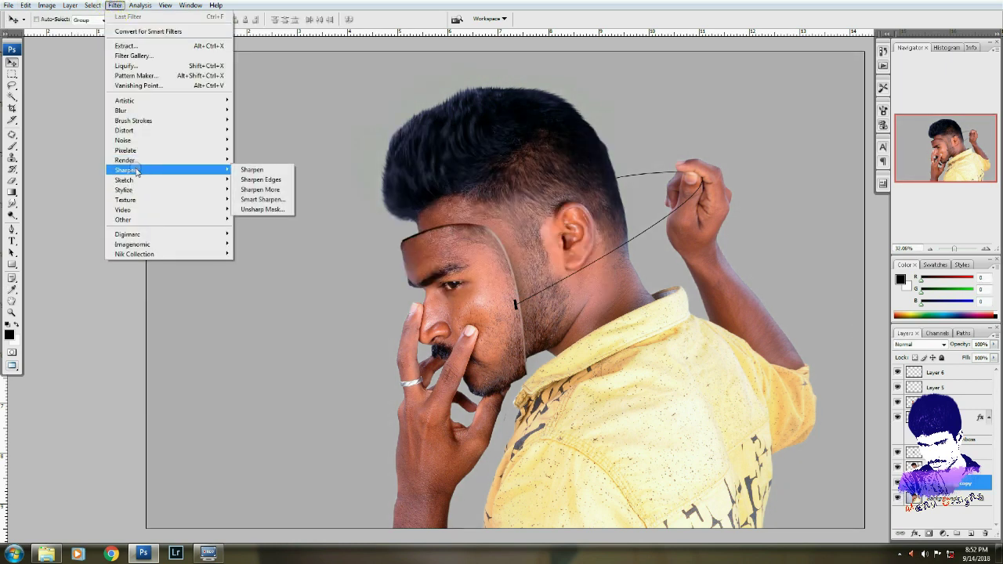
mouse_move(125, 160)
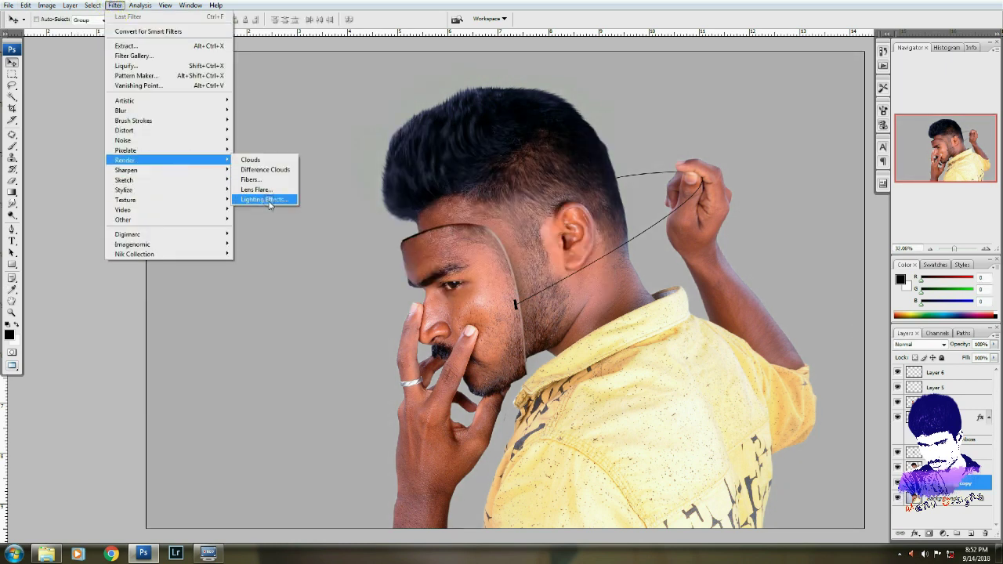
left_click(269, 201)
left_click(552, 173)
left_click(542, 192)
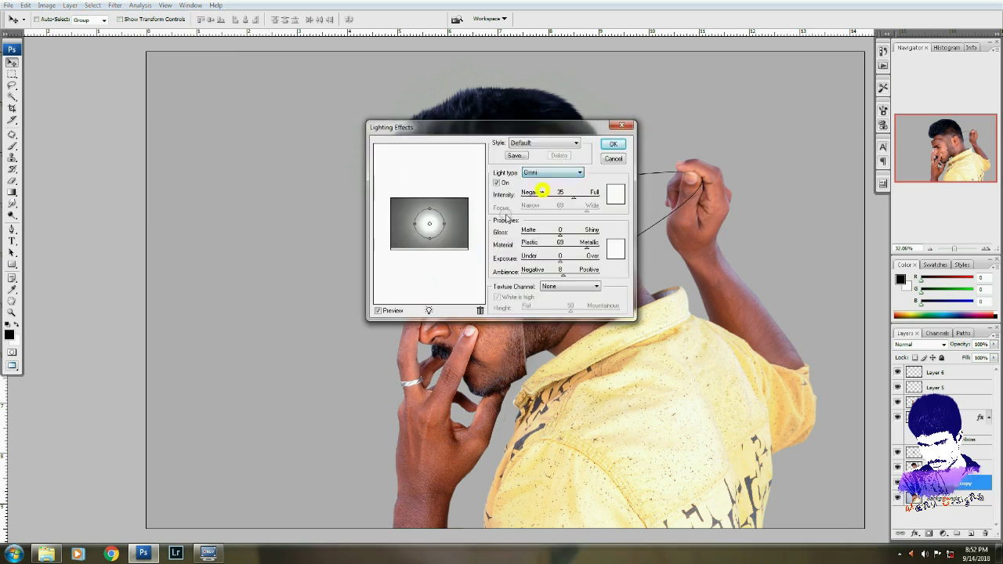
left_click_drag(428, 242, 459, 249)
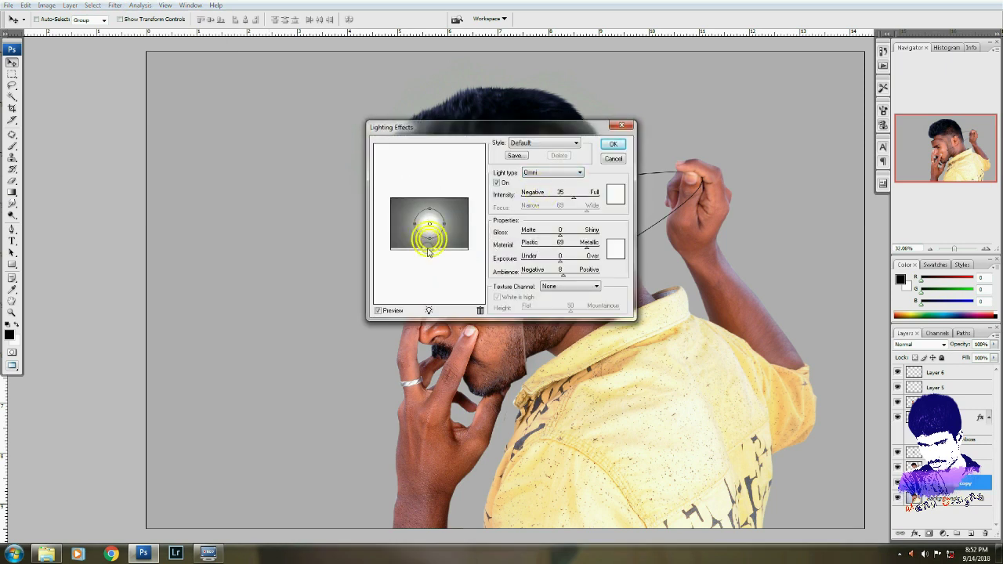
left_click(611, 145)
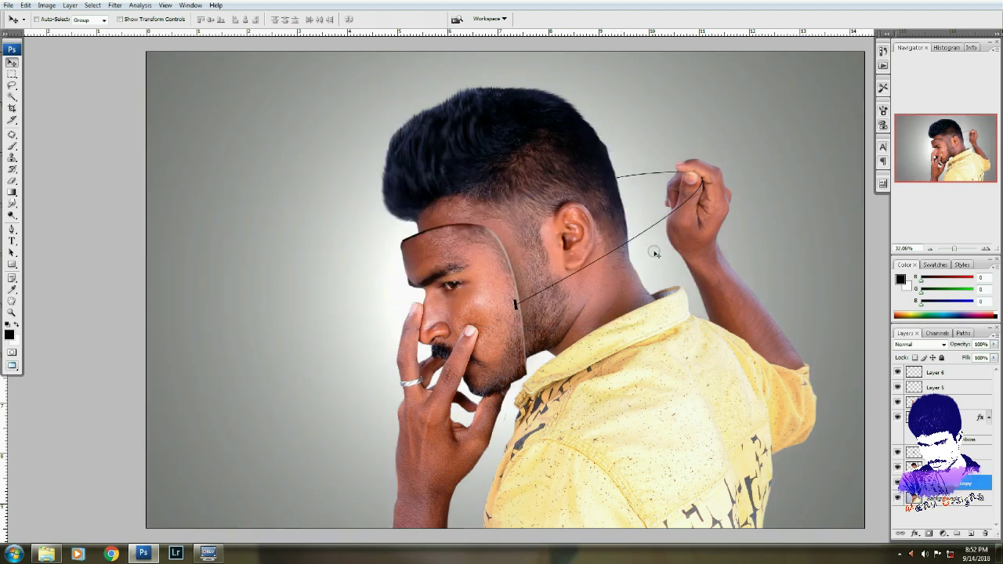
left_click(971, 375)
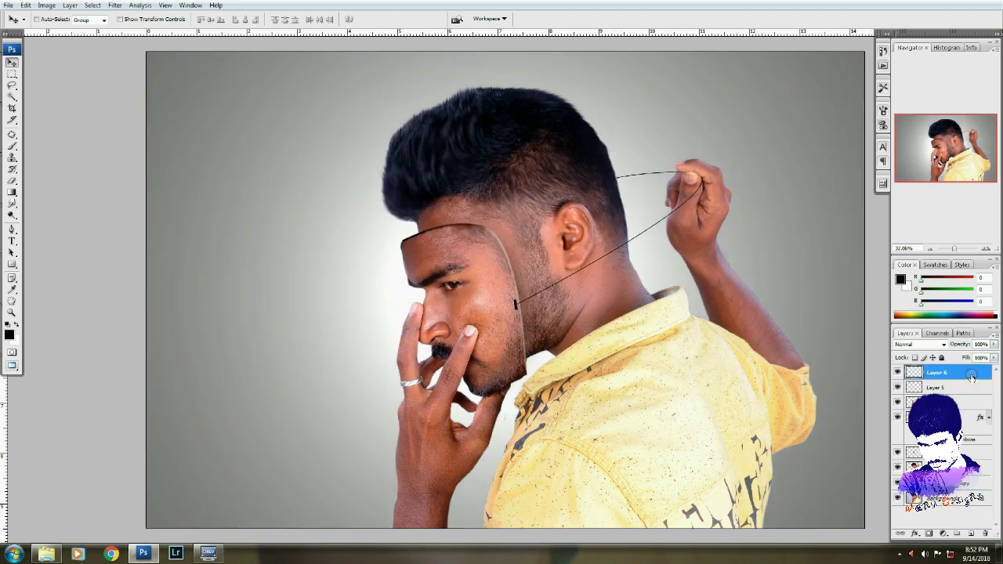
- Undo a trial merged copy, then zoom into the beard and select Layer 2
key("ctrl+shift+alt+e")
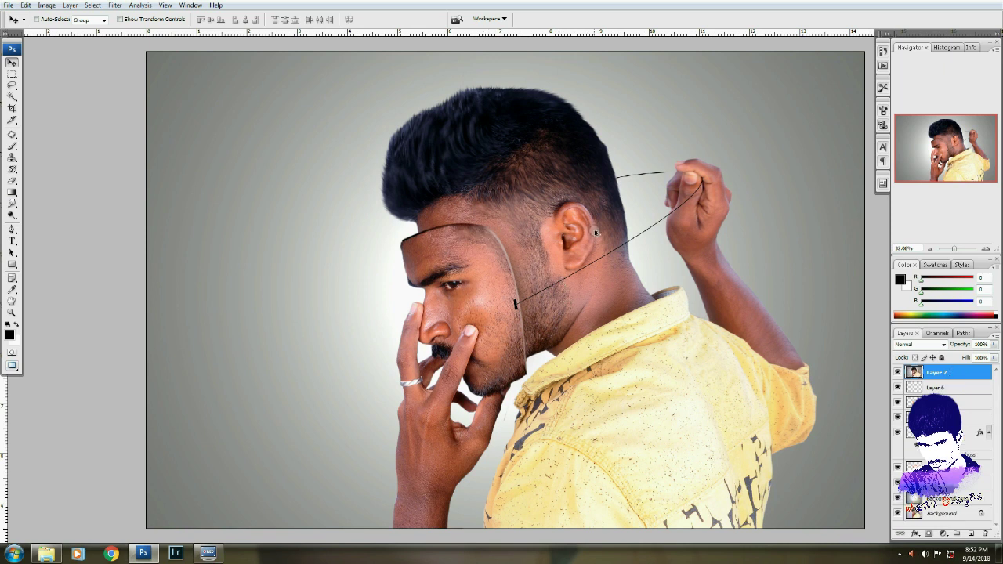
key("ctrl+z")
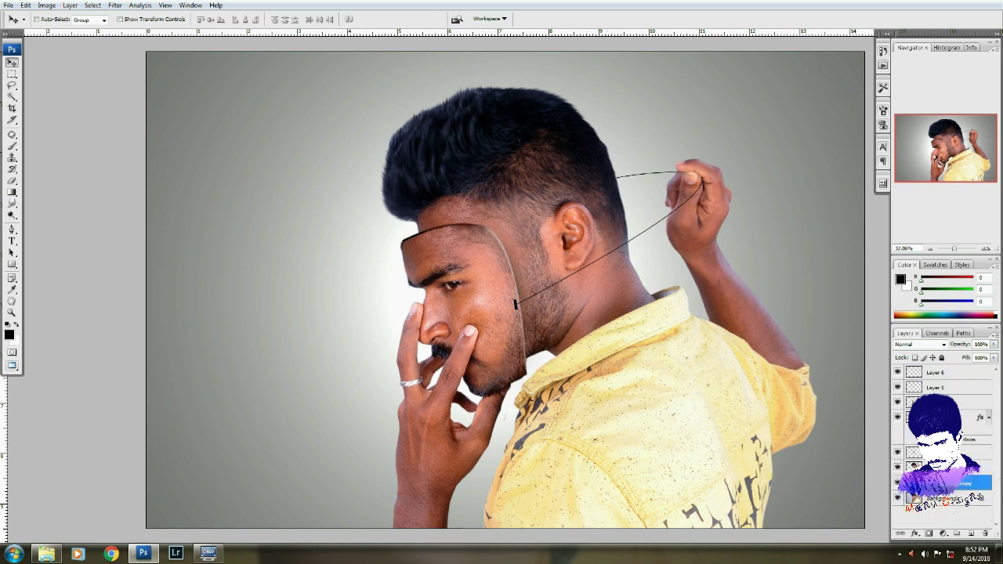
key("z")
mouse_move(620, 117)
left_mouse_down()
mouse_move(420, 345)
mouse_move(434, 279)
left_mouse_up()
key("v")
right_click(479, 281)
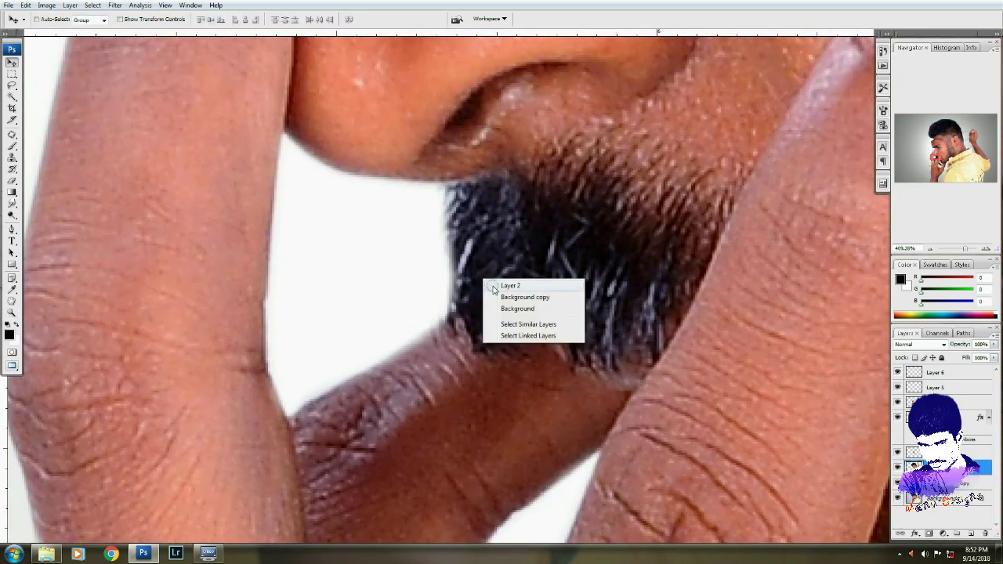
left_click(509, 285)
- Smudge the beard's left and lower edges softly into the skin
key("r")
mouse_move(482, 270)
left_mouse_down()
mouse_move(478, 196)
mouse_move(480, 221)
mouse_move(468, 217)
mouse_move(447, 251)
left_mouse_up()
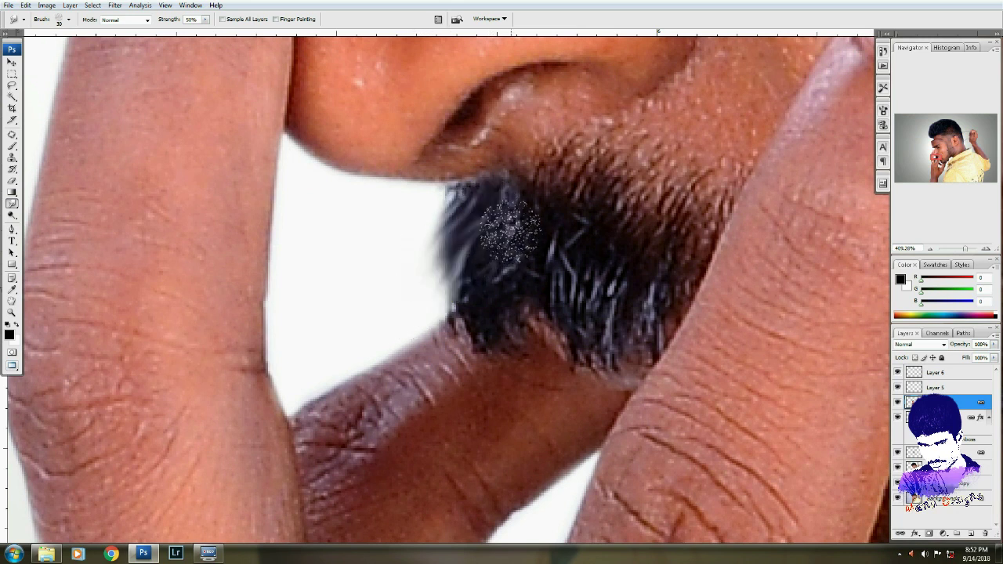
left_click_drag(509, 232, 451, 258)
mouse_move(548, 235)
left_mouse_down()
mouse_move(563, 251)
mouse_move(538, 233)
mouse_move(474, 333)
mouse_move(475, 220)
mouse_move(598, 327)
mouse_move(277, 253)
mouse_move(249, 222)
mouse_move(317, 274)
mouse_move(293, 278)
mouse_move(257, 257)
mouse_move(202, 192)
left_mouse_up()
mouse_move(771, 259)
left_mouse_down()
mouse_move(575, 196)
mouse_move(548, 306)
left_mouse_up()
mouse_move(513, 246)
left_mouse_down()
mouse_move(486, 337)
mouse_move(597, 221)
mouse_move(548, 368)
left_mouse_up()
left_click_drag(574, 321, 567, 368)
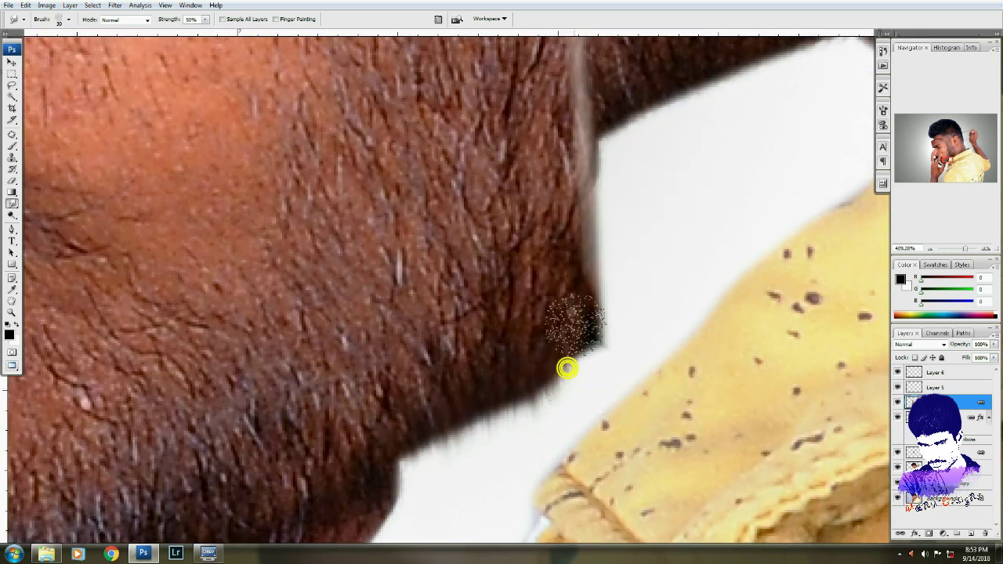
- Select Layer 6 and stamp a merged copy of all visible layers as Layer 7
key("ctrl+0")
key("v")
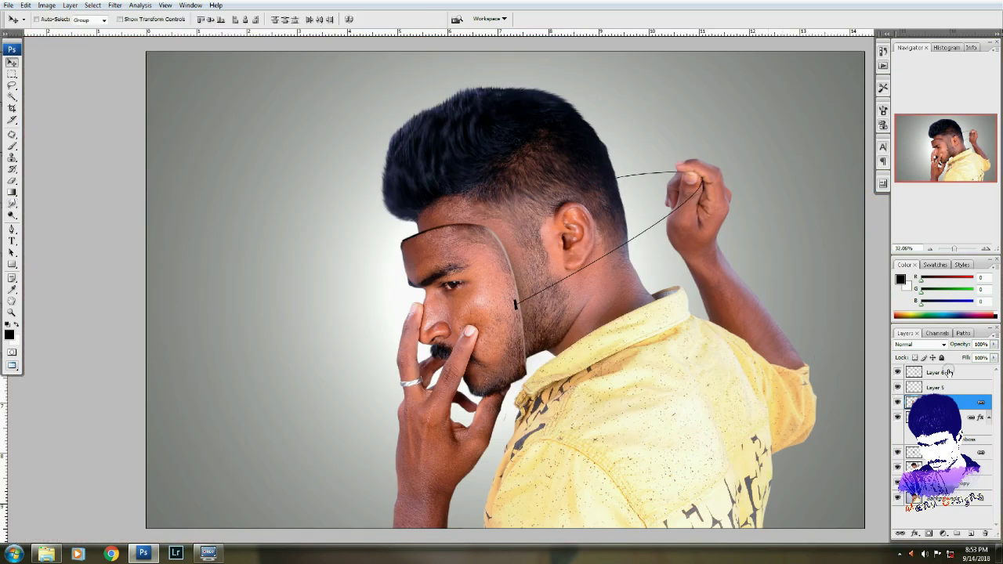
left_click(952, 373)
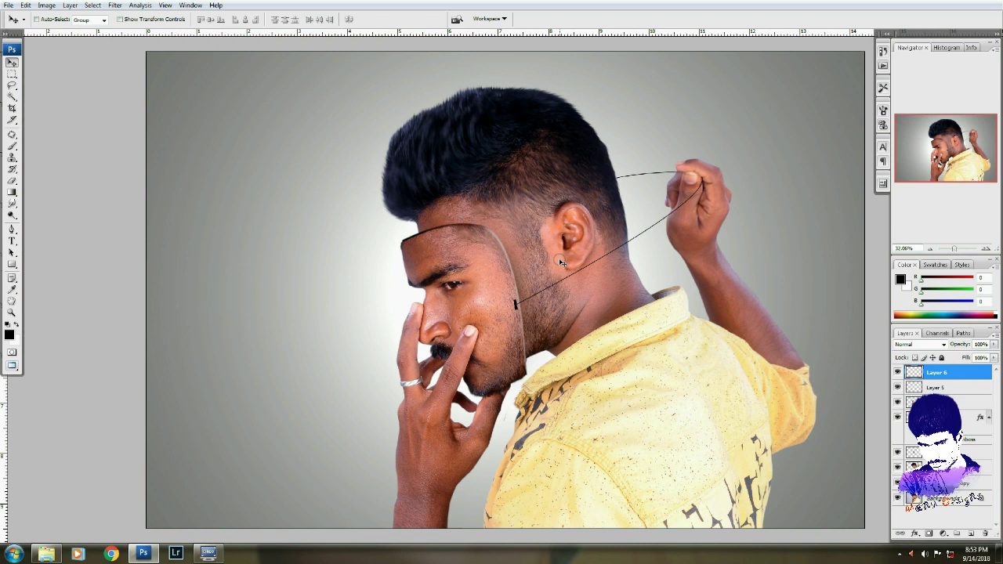
key("ctrl+shift+alt+e")
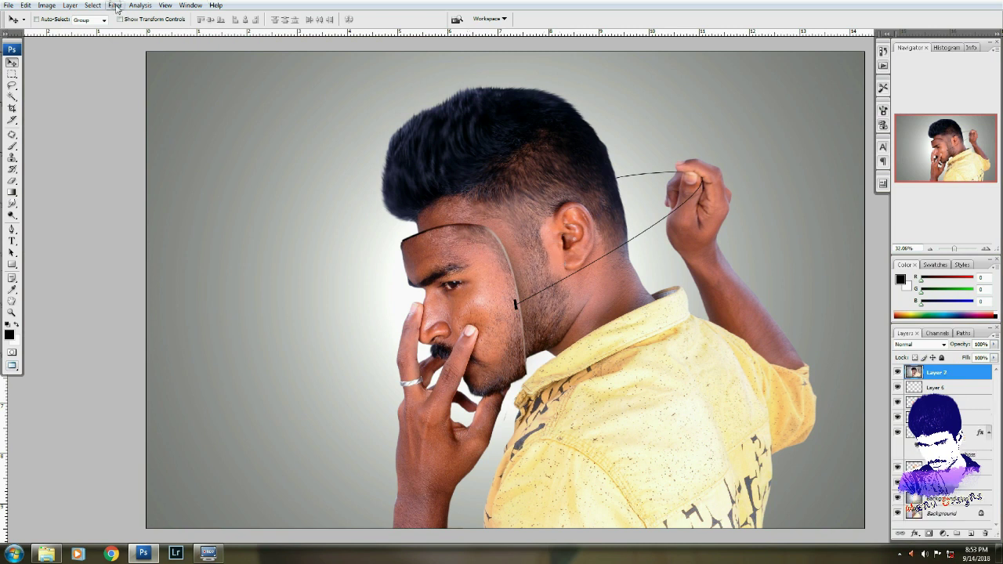
- Add a Selective Color adjustment layer and move its settings off the face
left_click(115, 5)
left_click(312, 118)
left_click(943, 534)
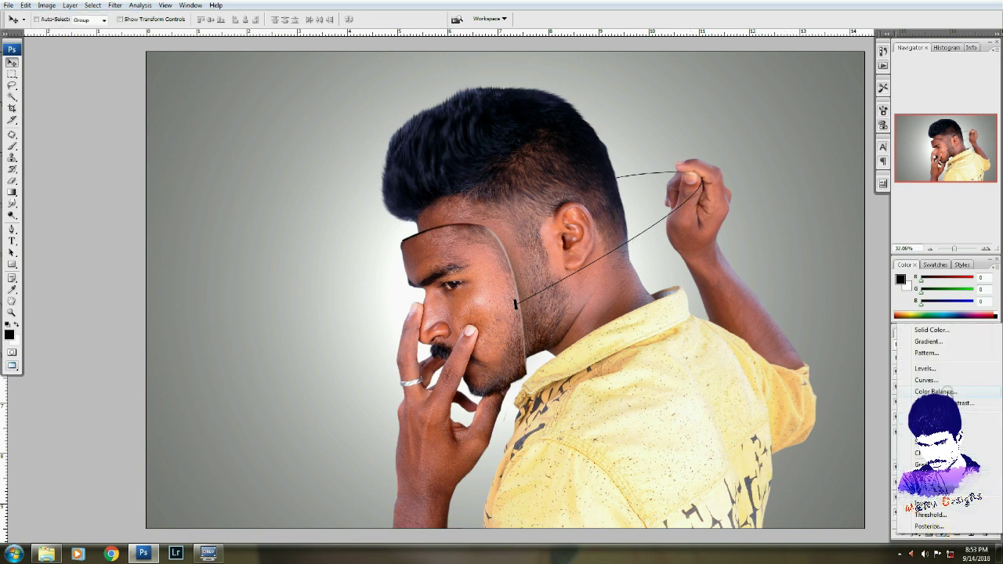
left_click(932, 441)
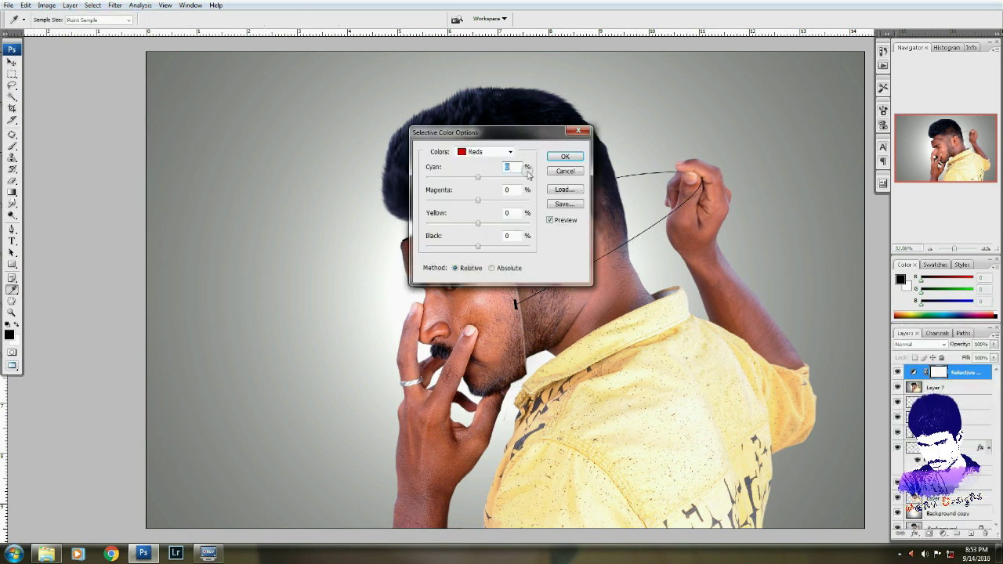
left_click_drag(497, 130, 233, 55)
- Try adding black to the Neutrals range, reset it to 0, and confirm the adjustment
left_click(224, 72)
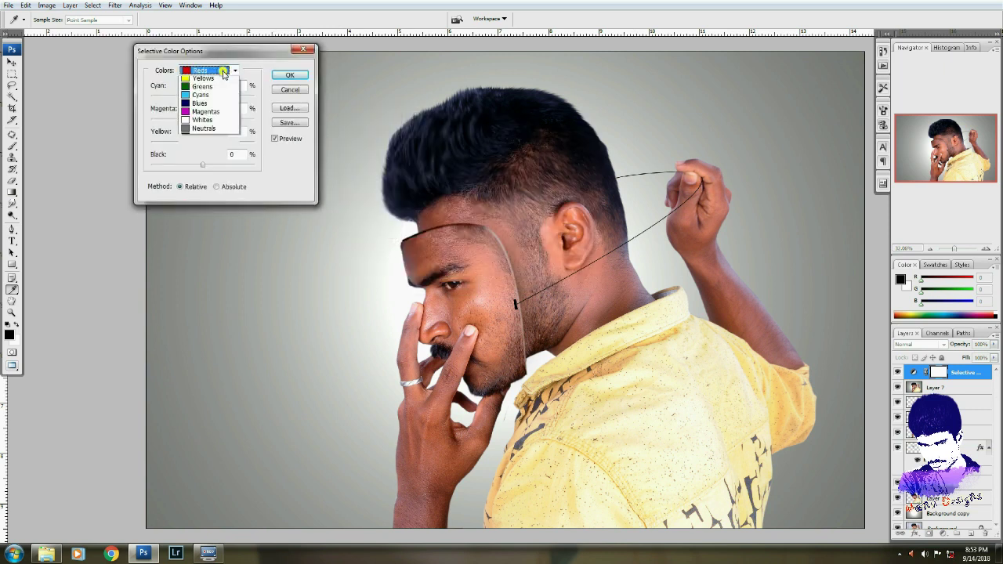
left_click(203, 128)
mouse_move(203, 164)
left_mouse_down()
mouse_move(220, 167)
mouse_move(203, 165)
left_mouse_up()
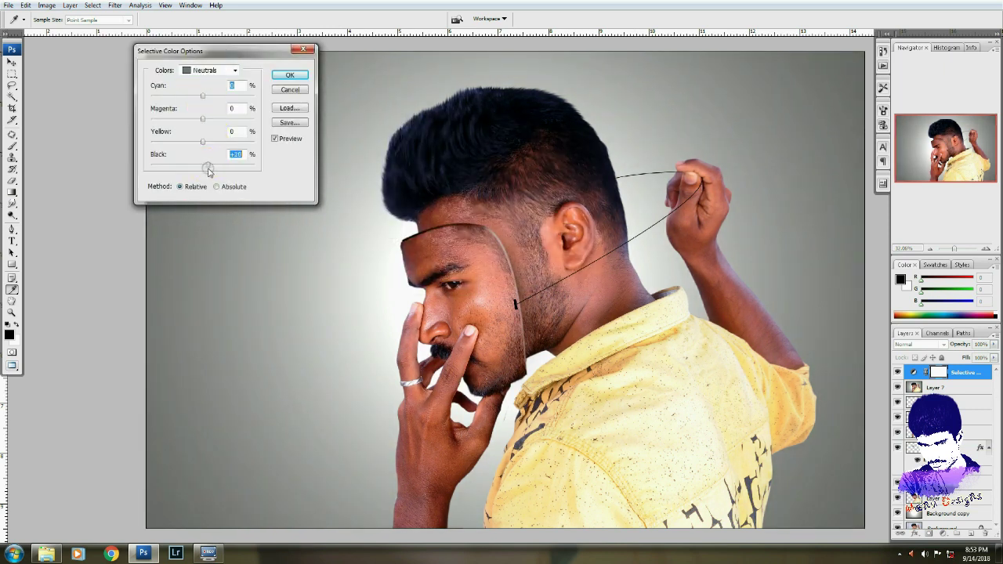
left_click(204, 70)
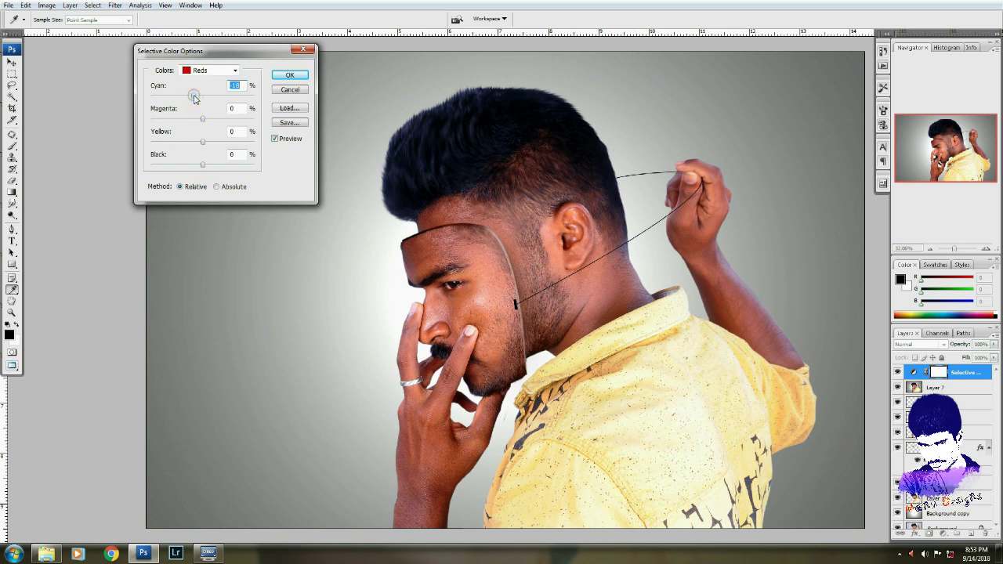
key("Return")
key("v")
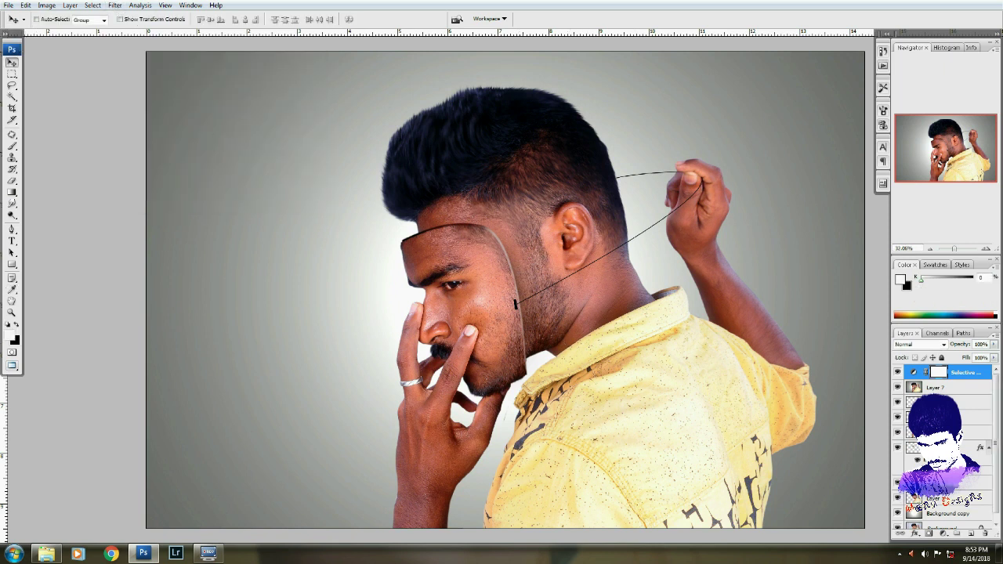
- Select Layer 7, toggle the Selective Color layer to compare, and open the Nik Collection filters
left_click(937, 385)
left_click(897, 372)
left_click(897, 373)
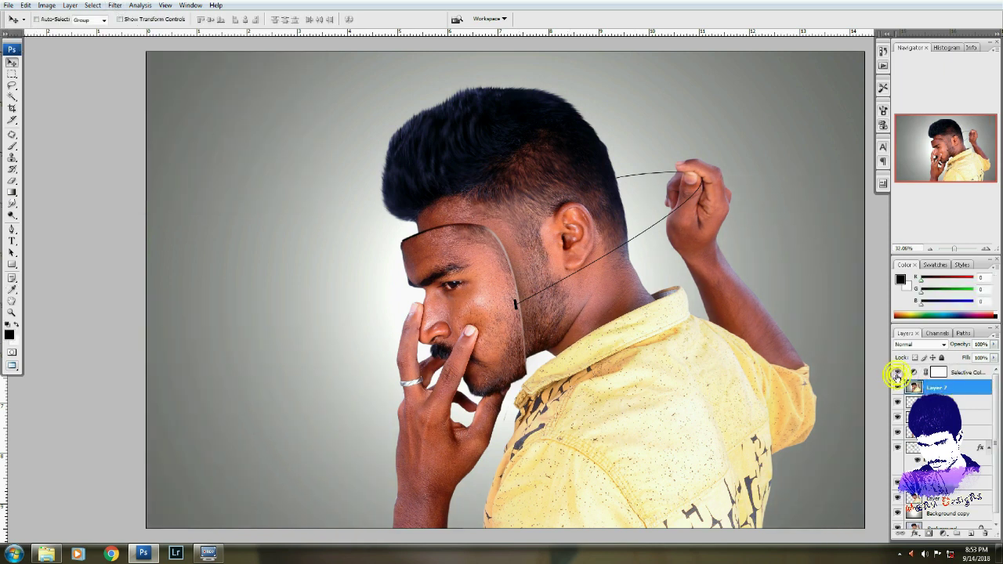
left_click(114, 5)
mouse_move(133, 254)
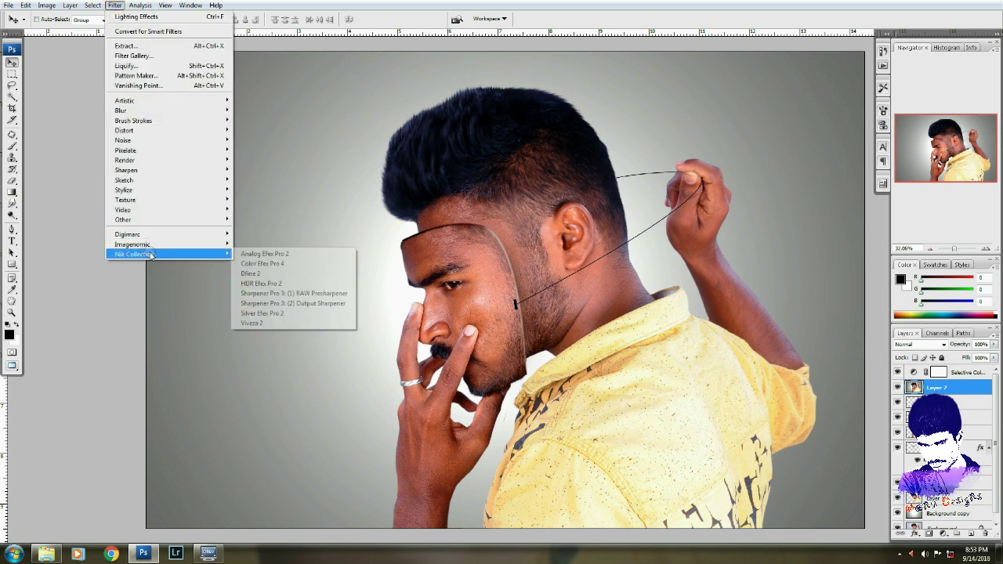
- Launch Color Efex Pro 4 on Layer 7 and preview Bi-Color, Brilliance/Warmth, Colorize and Contrast filters
left_click(280, 264)
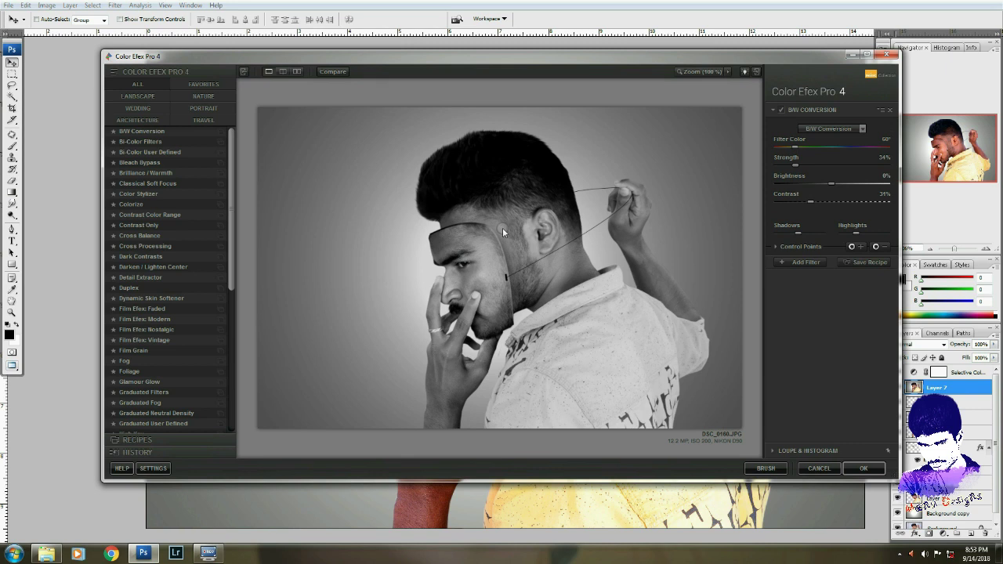
left_click(144, 139)
left_click(159, 152)
left_click(161, 172)
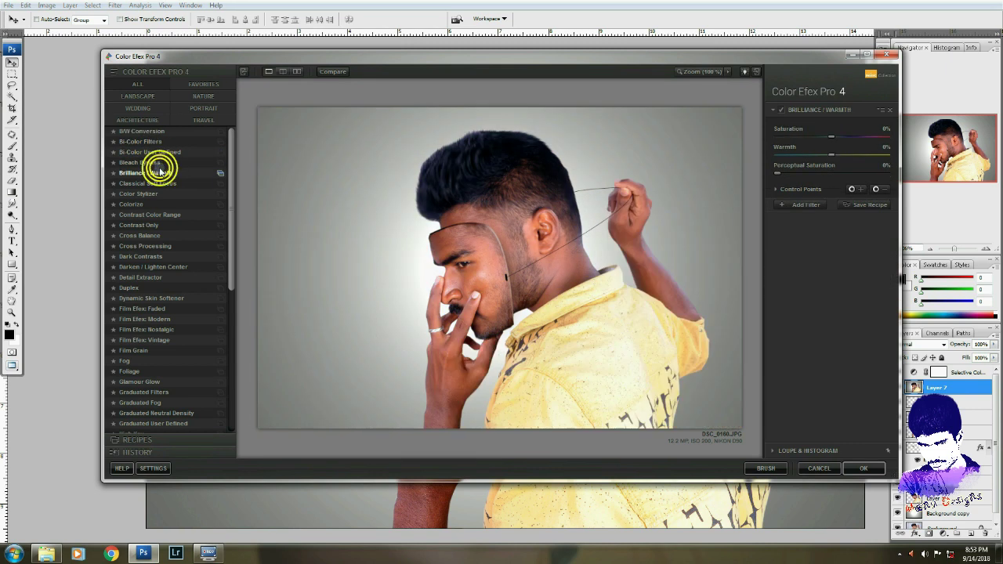
left_click(155, 204)
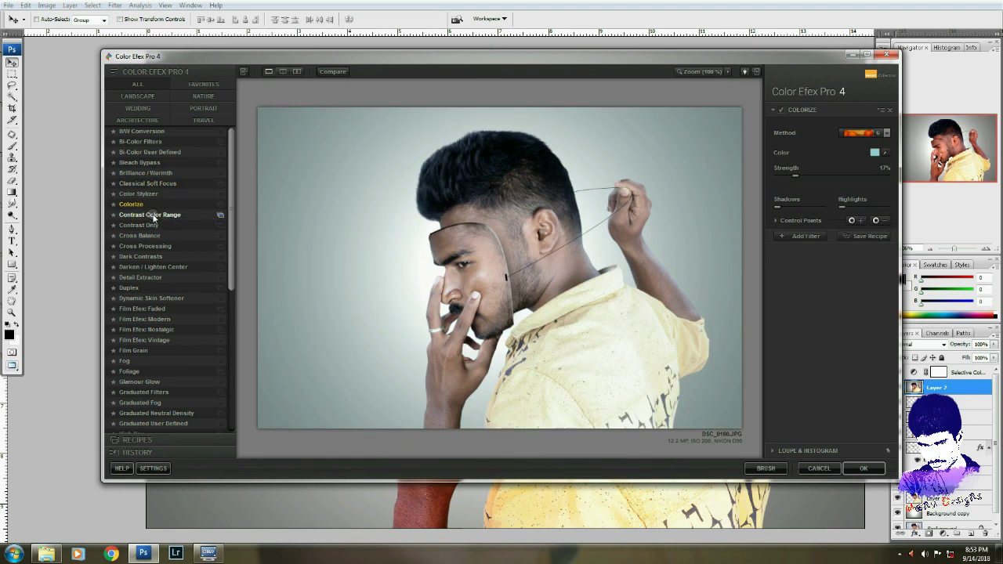
left_click(152, 215)
left_click(170, 215)
left_click(164, 225)
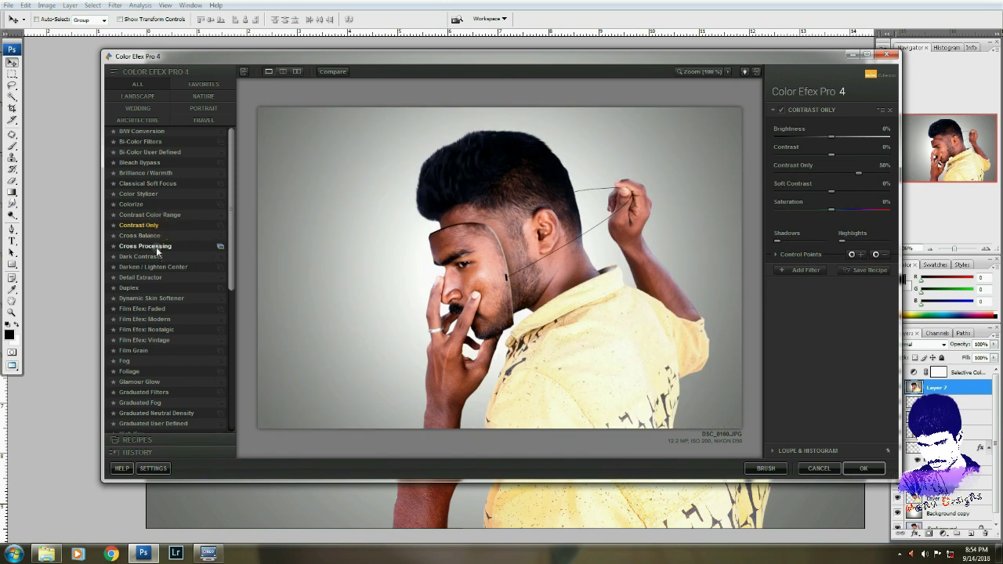
left_click(156, 246)
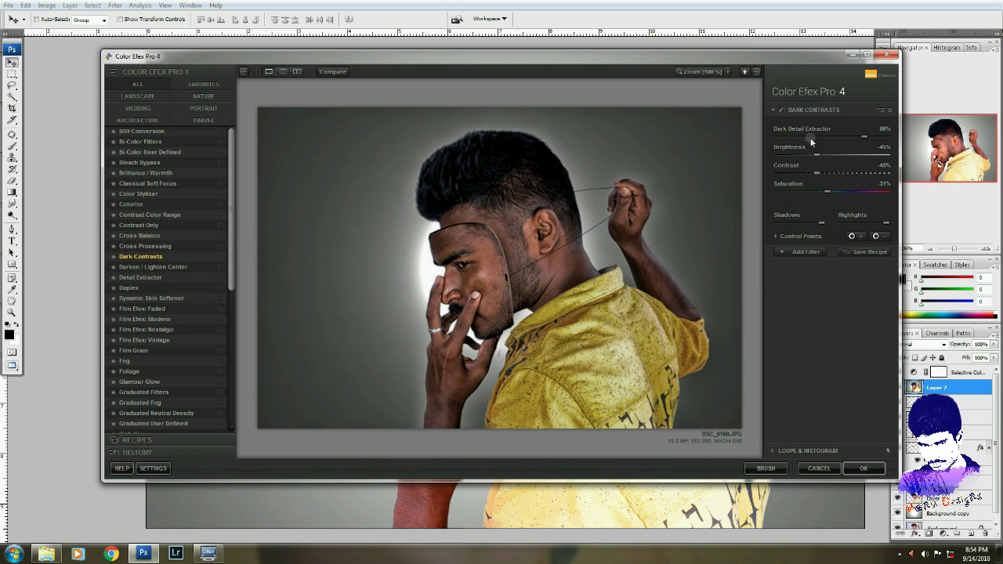
- Tune Dark Contrasts to 22% dark detail extraction, -36% brightness and -25% contrast
left_click_drag(811, 141, 799, 139)
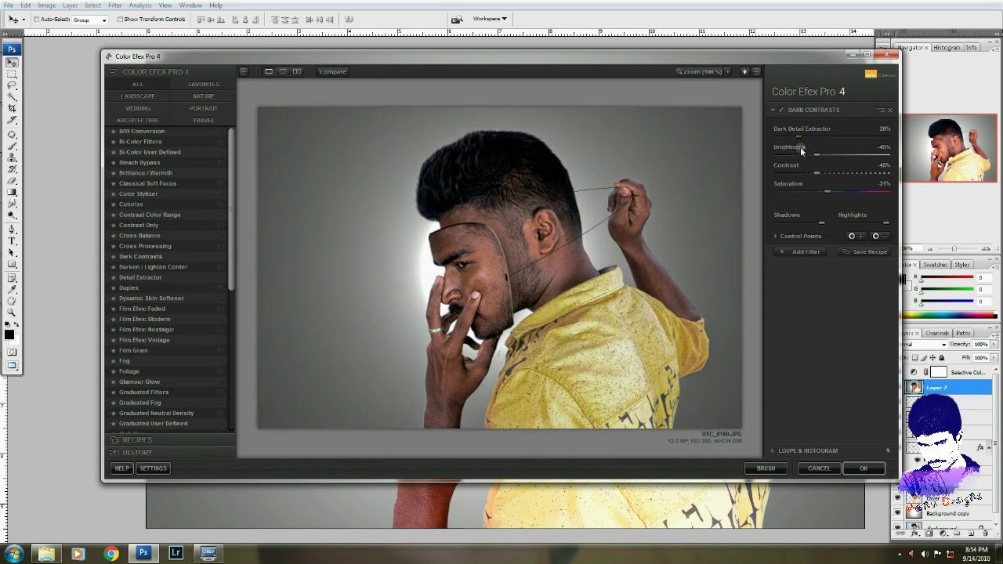
mouse_move(819, 172)
left_mouse_down()
mouse_move(835, 173)
mouse_move(846, 192)
left_mouse_up()
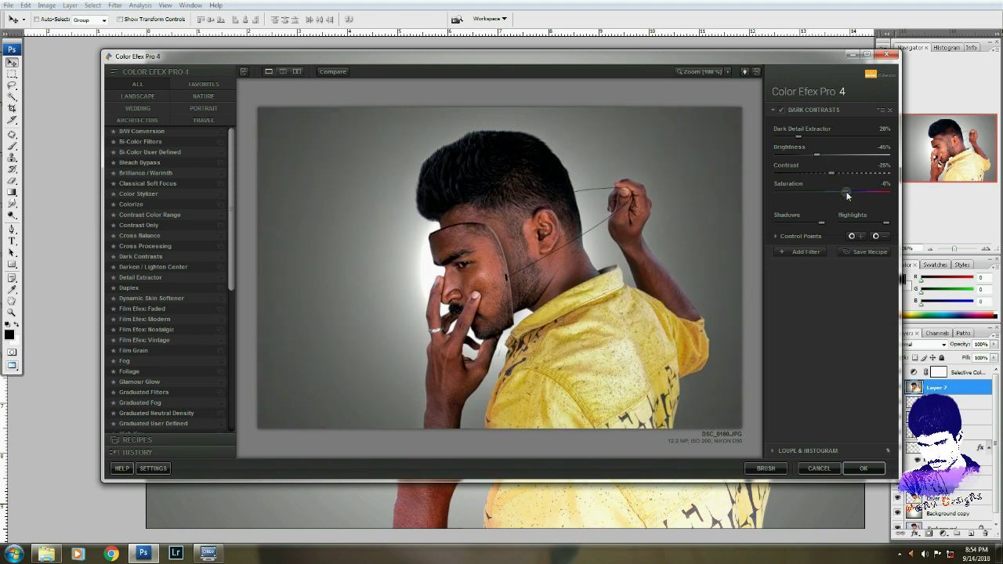
left_click_drag(798, 137, 790, 138)
left_click_drag(817, 154, 790, 136)
- Add Dynamic Skin Softener below Dark Contrasts, check the face close up, then add an empty filter slot
left_click(799, 253)
left_click(180, 298)
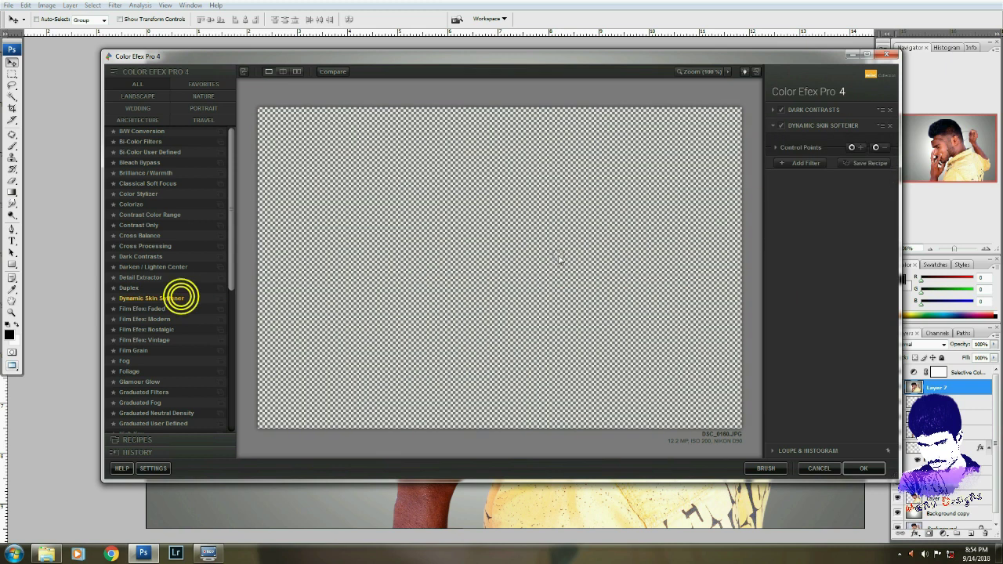
left_click(751, 129)
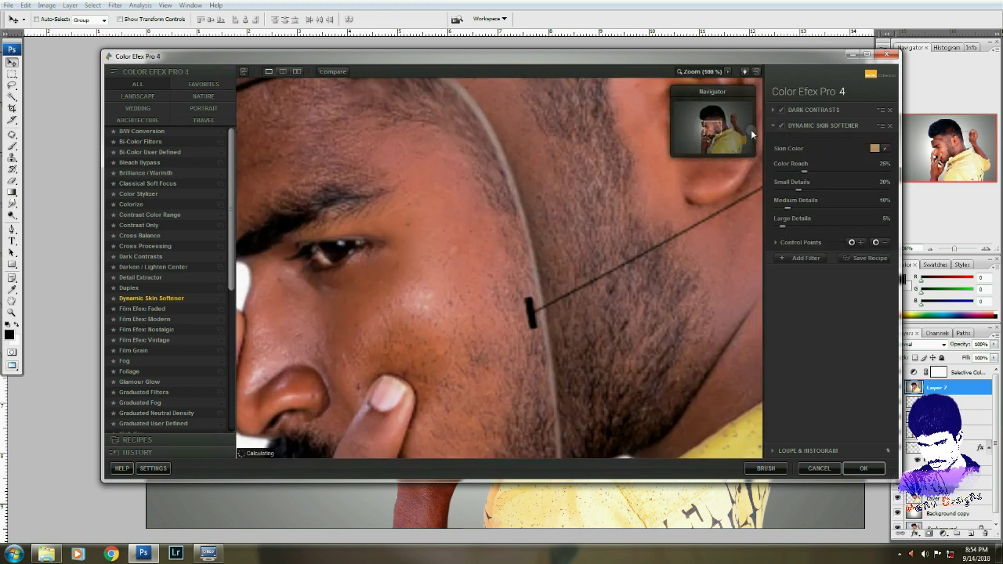
left_click(751, 130)
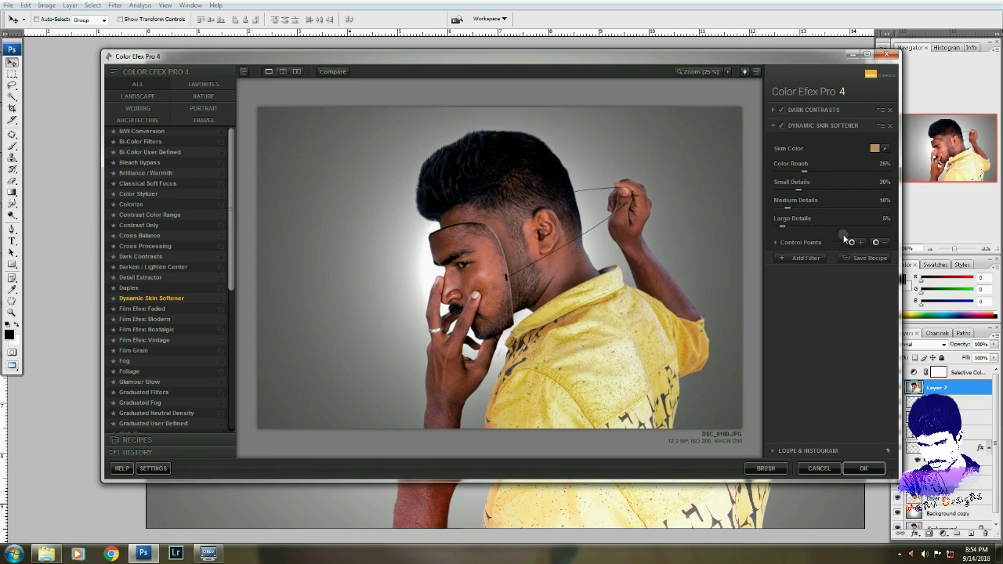
left_click(796, 257)
- Preview Solarization, Skylight Filter, Remove Color Cast and Photo Stylizer in the empty slot
left_click(231, 423)
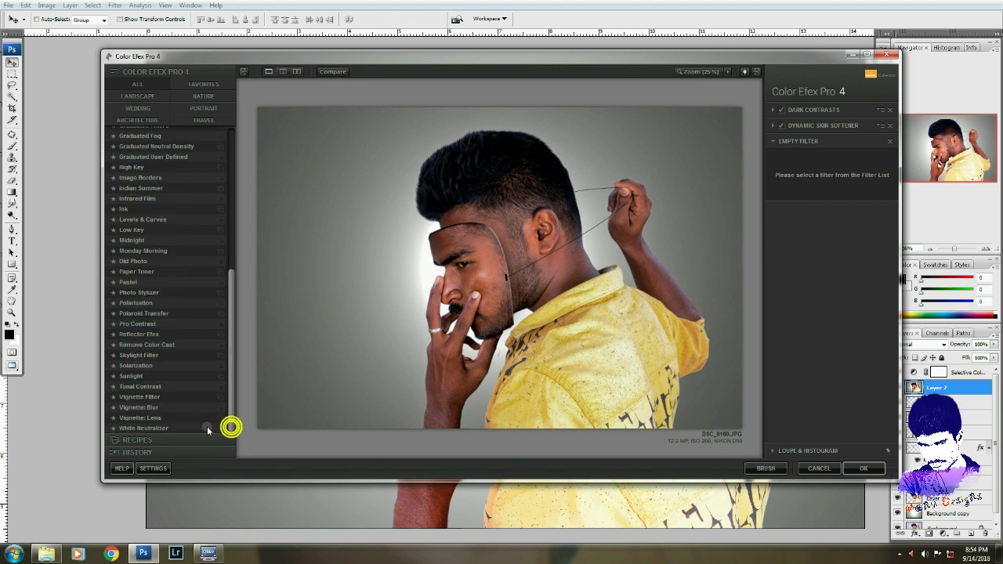
left_click(157, 364)
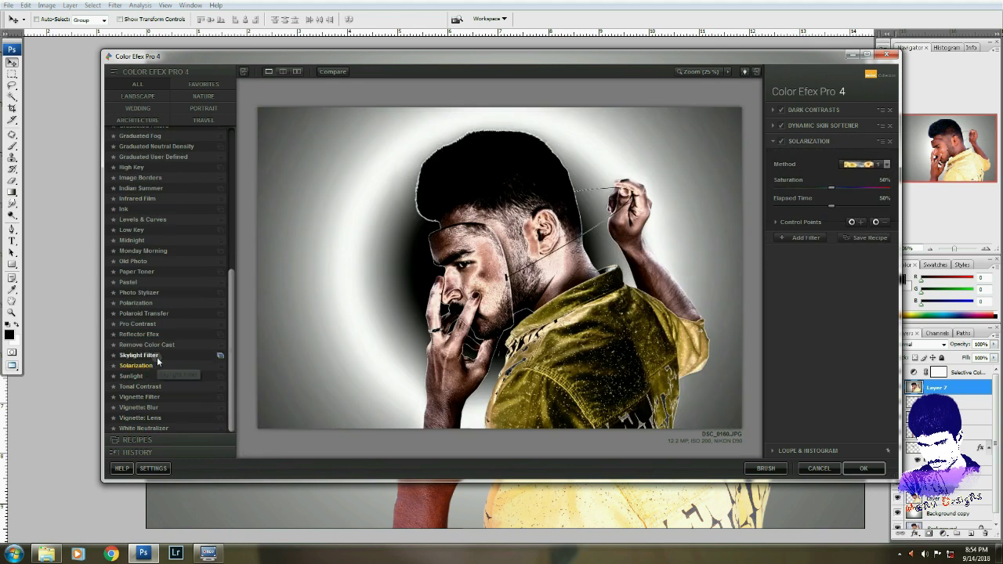
left_click(152, 355)
left_click(155, 342)
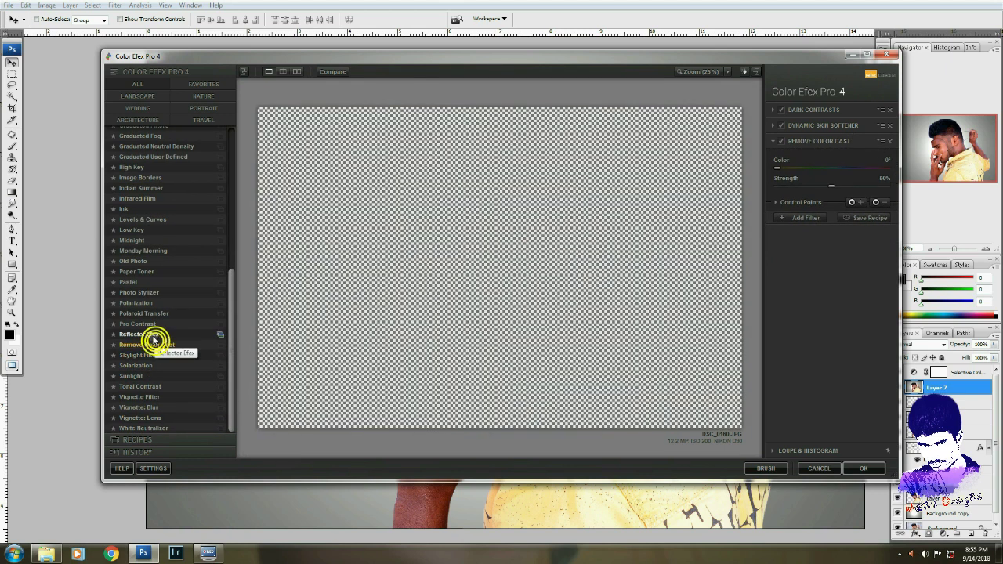
left_click(141, 292)
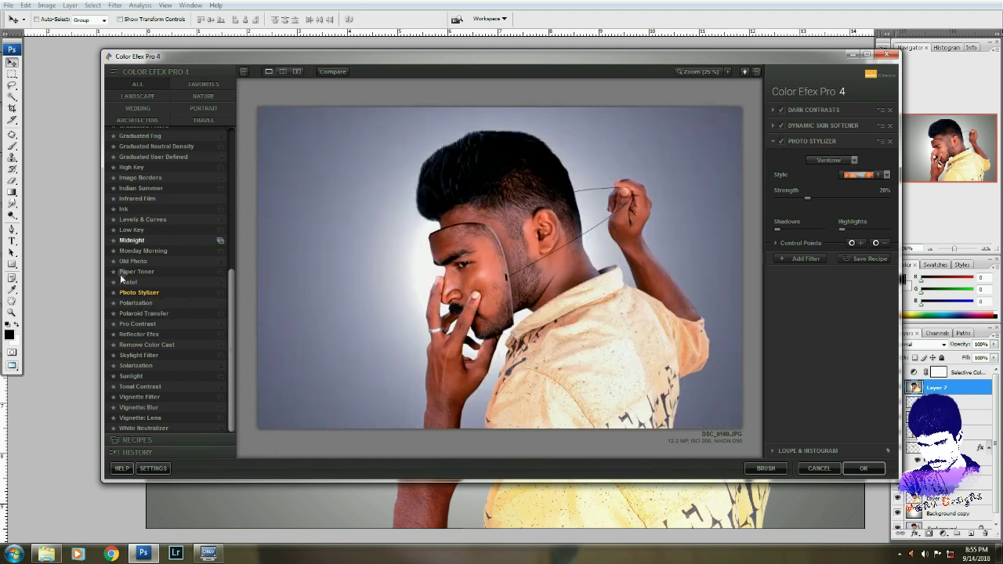
- Add Pastel with Method 1, compare it on and off, and apply the stack to Photoshop
left_click(127, 282)
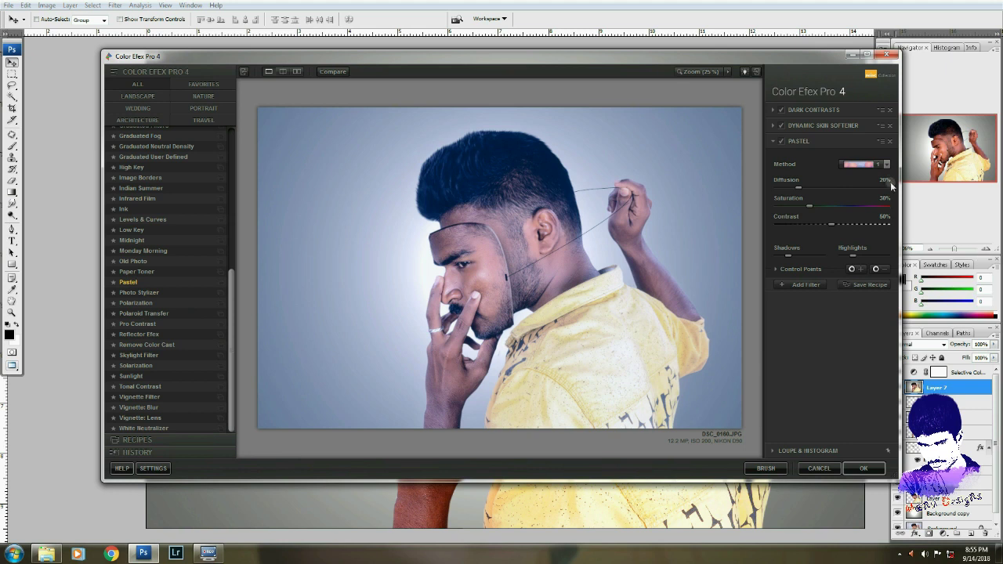
left_click(886, 164)
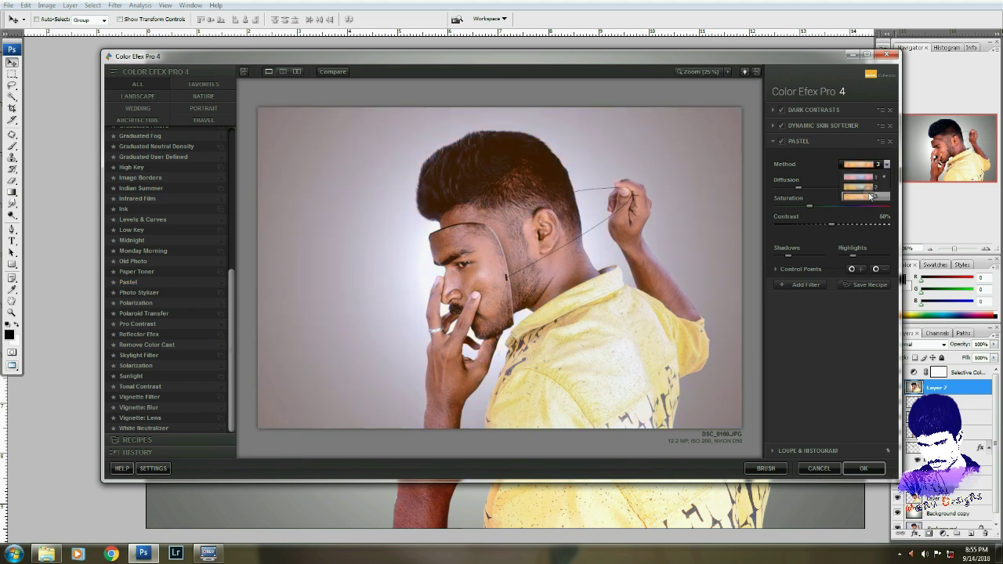
left_click(866, 177)
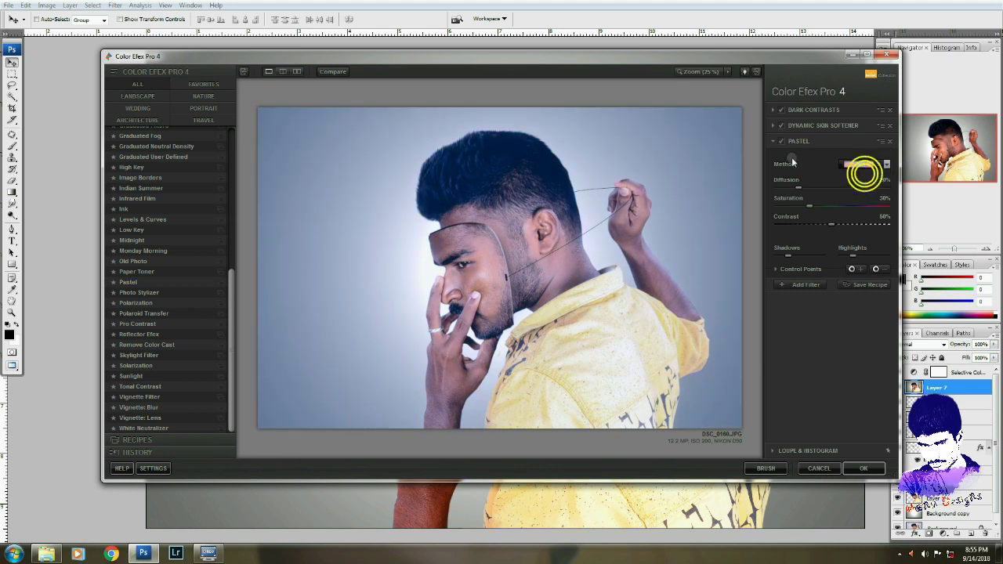
left_click(780, 142)
left_click(780, 142)
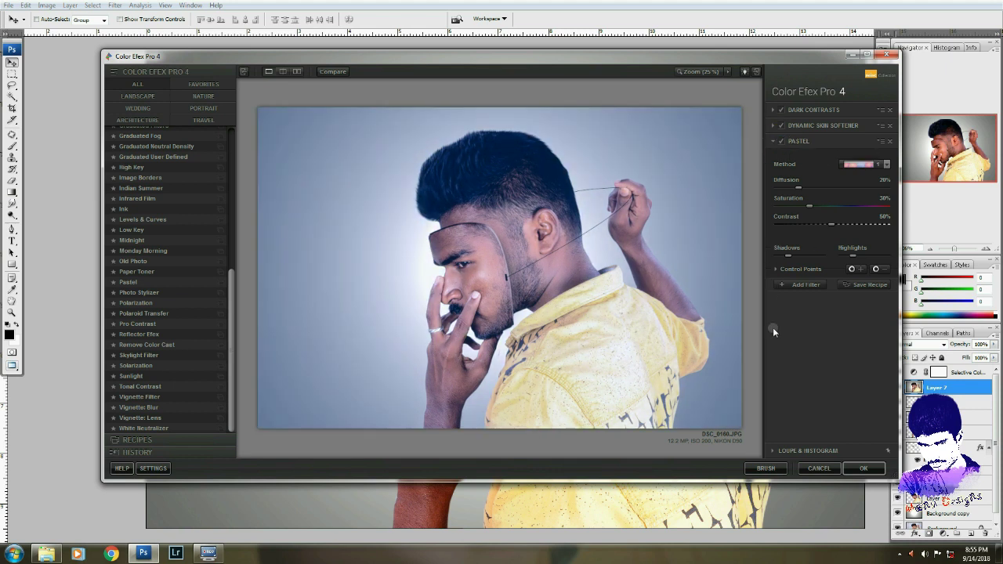
left_click(855, 469)
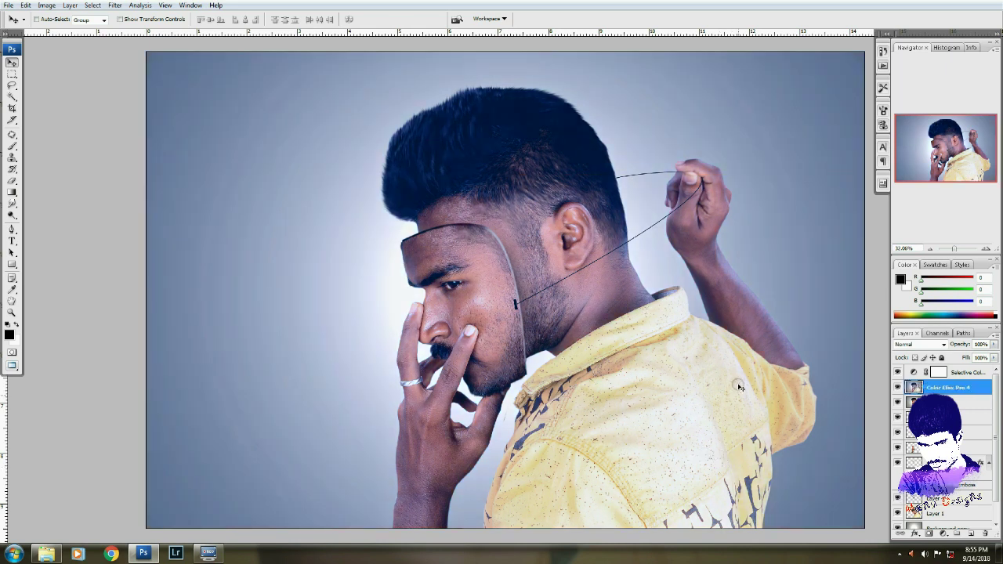
- Save the image as a PSD with Maximize Compatibility, then quit Photoshop CS3
key("ctrl+shift+s")
key("Return")
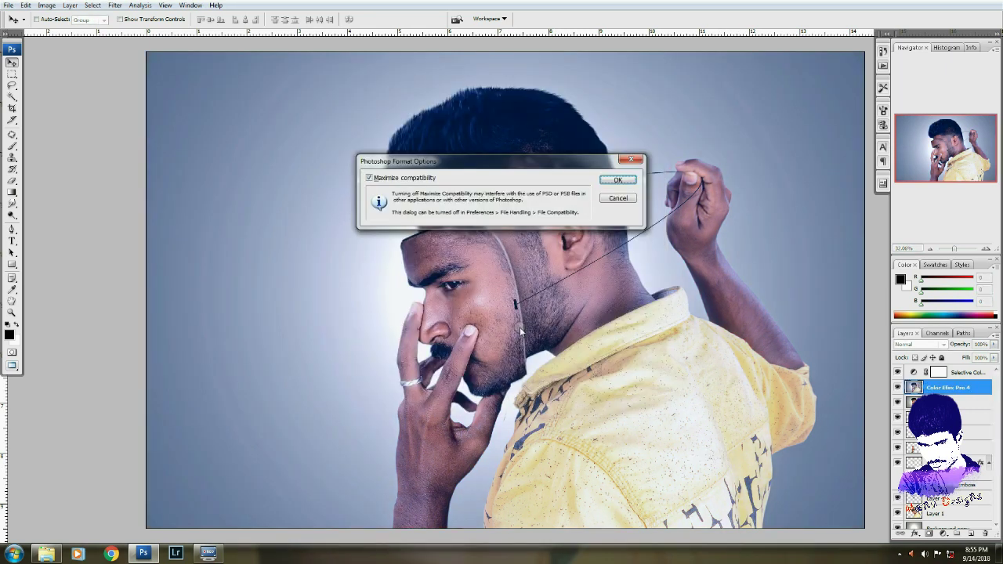
key("Return")
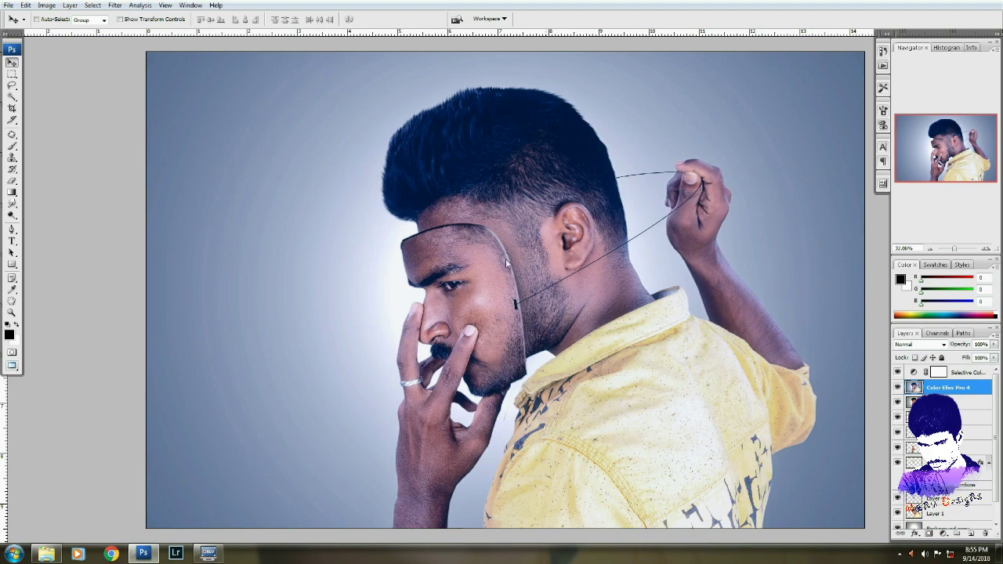
key("ctrl+q")
left_click(14, 554)
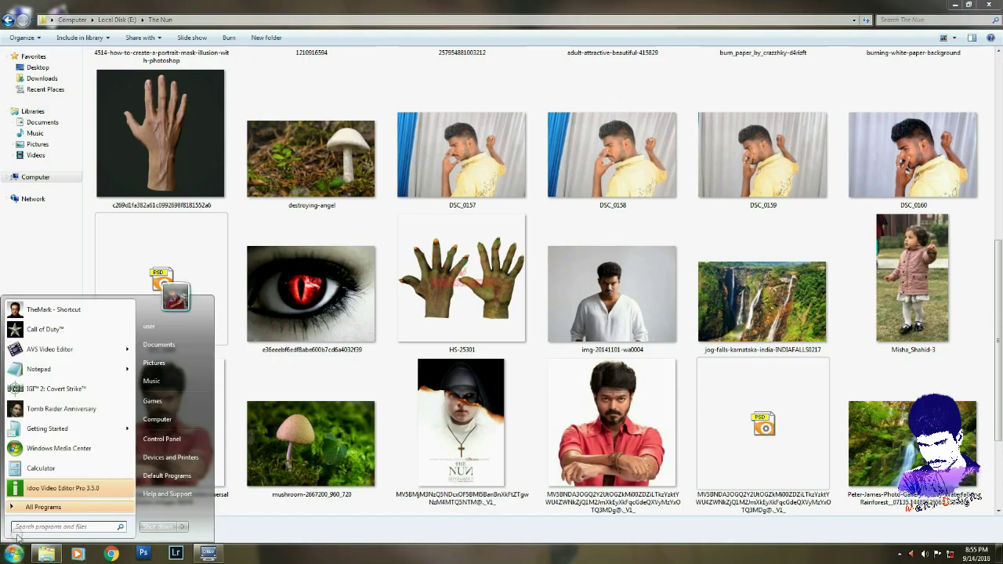
- Search 'ado' in the Start menu and launch Adobe Photoshop CS6 (64 Bit)
type("ado")
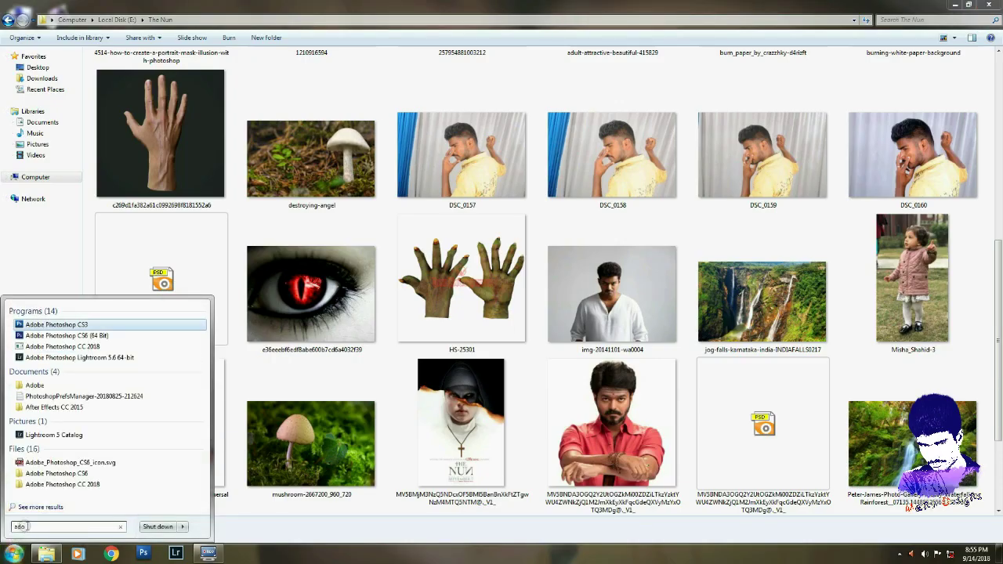
left_click(61, 337)
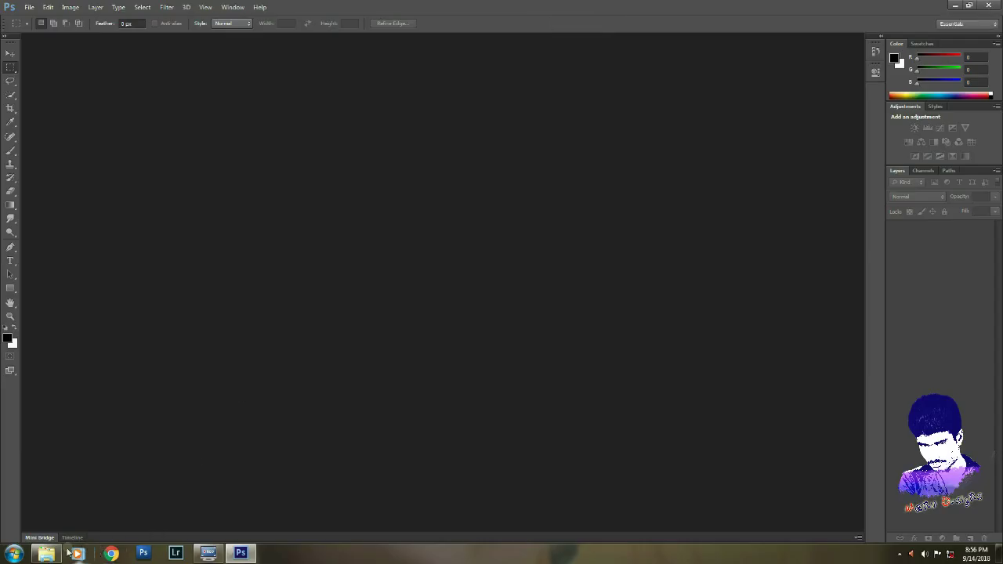
- Open DSC_0160.psd in Photoshop CS6, fit it on screen, and duplicate the Color Efex Pro 4 layer
left_click(46, 553)
mouse_move(146, 300)
left_mouse_down()
mouse_move(190, 421)
mouse_move(338, 358)
left_mouse_up()
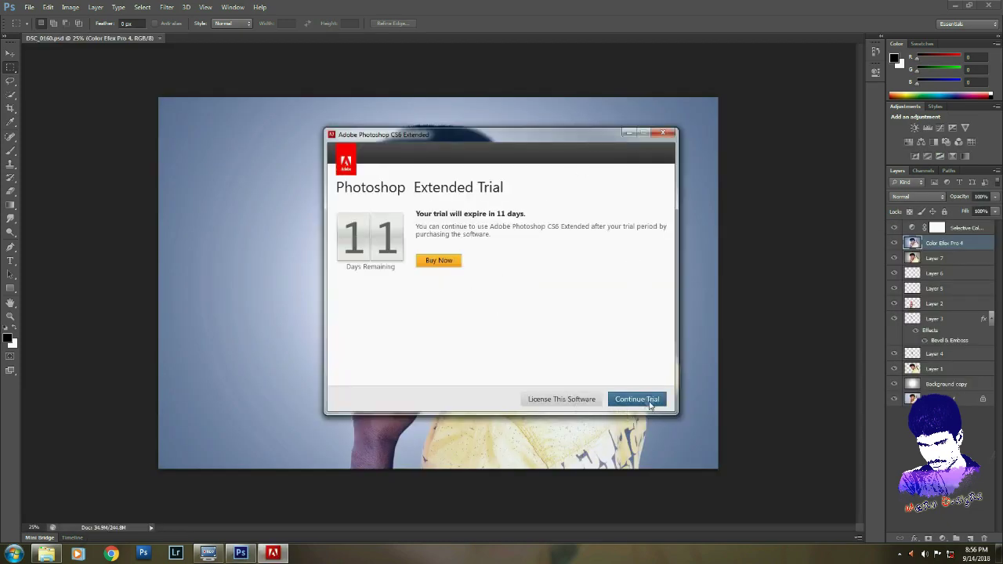
left_click(649, 399)
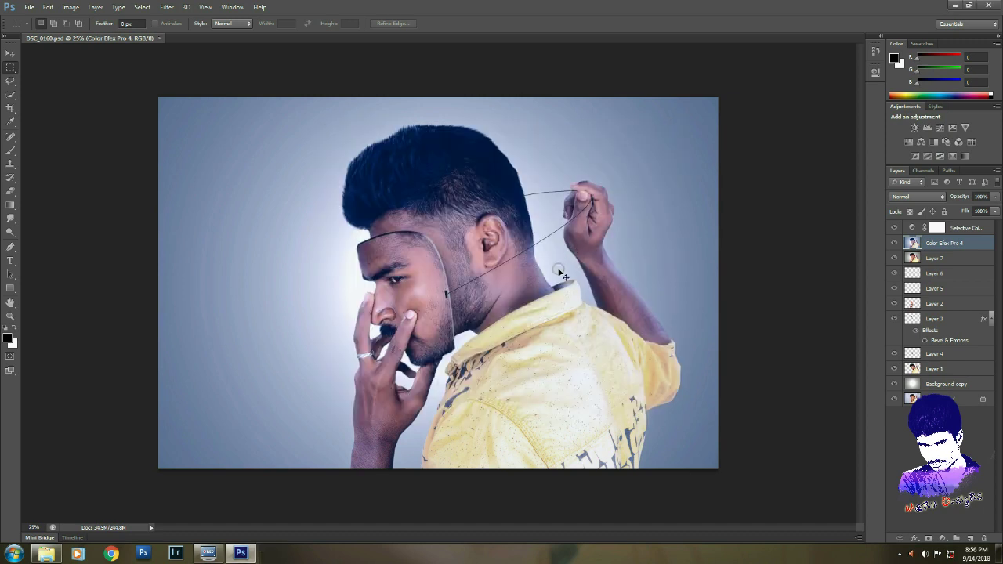
key("ctrl+0")
key("v")
key("ctrl+j")
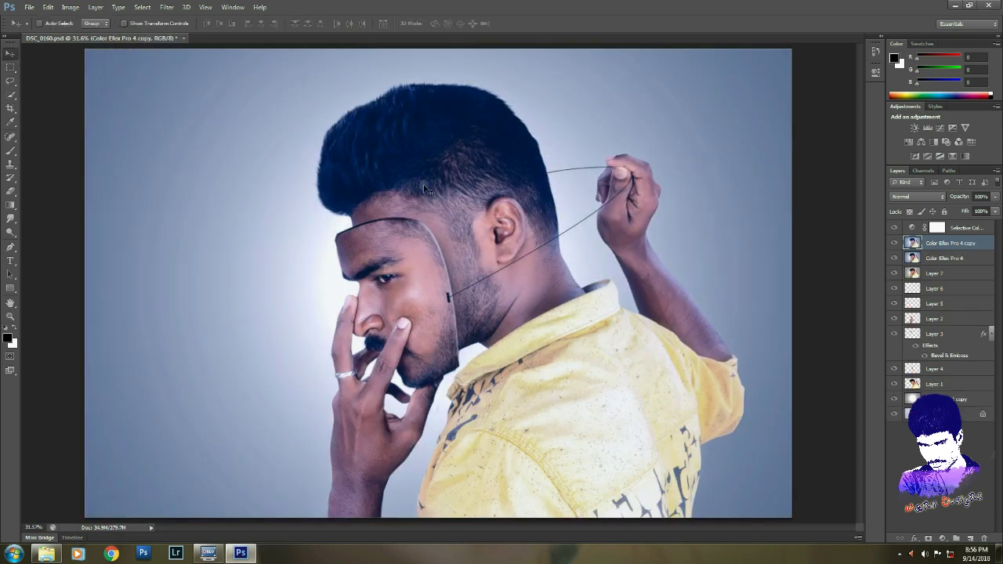
- Apply Surface Blur (radius 5, threshold 15) to the copy layer, inspect it zoomed in, and save
left_click(94, 8)
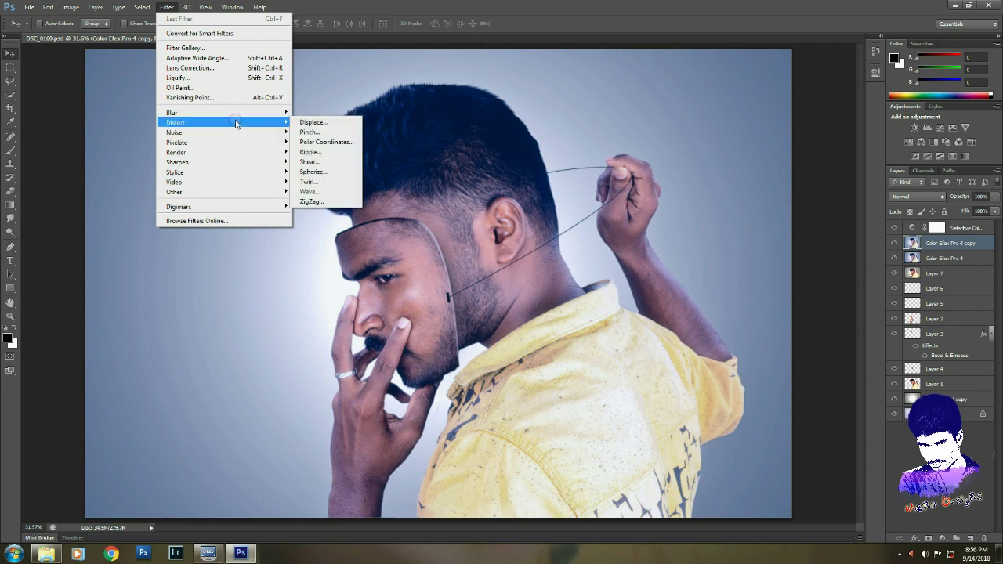
mouse_move(220, 113)
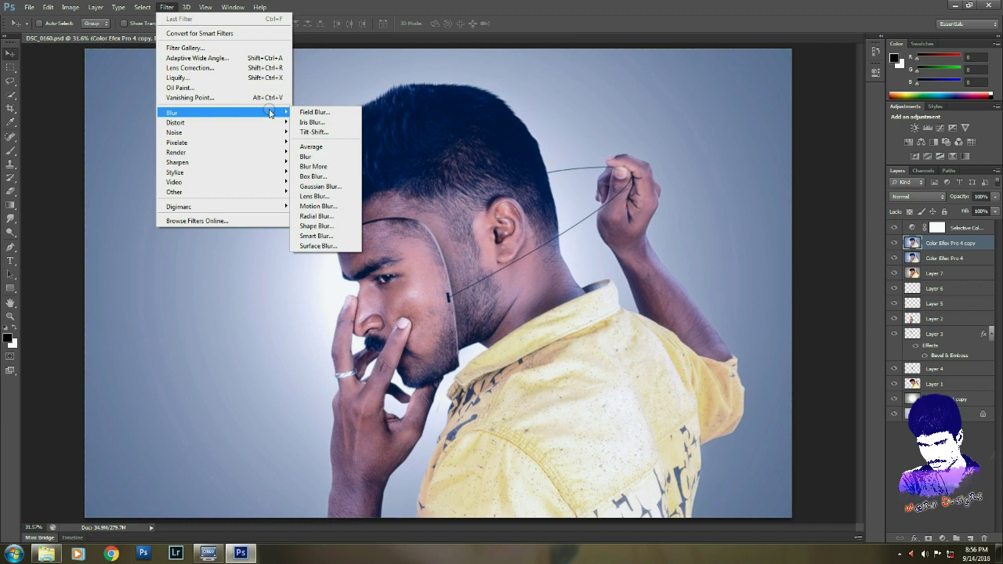
left_click(320, 247)
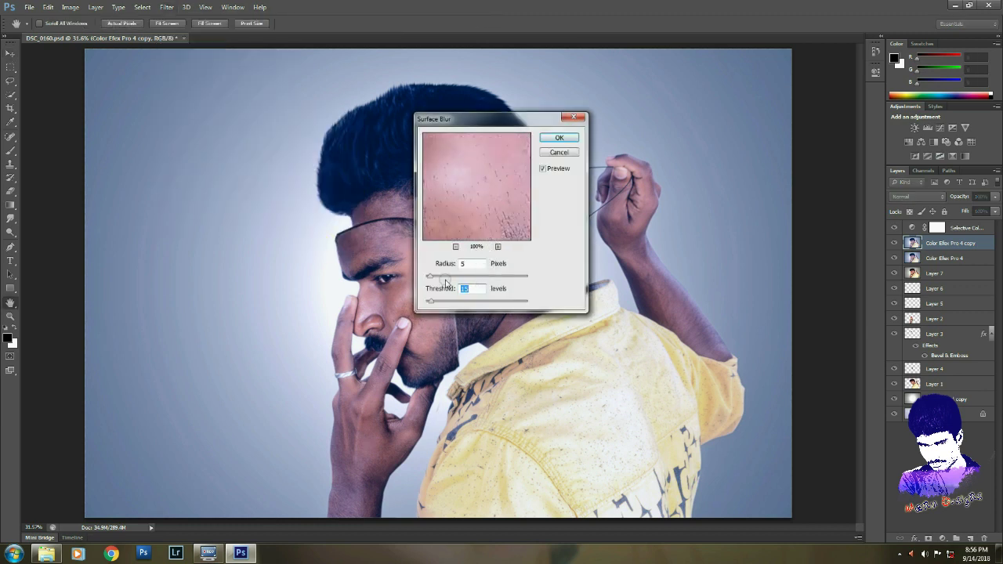
key("Return")
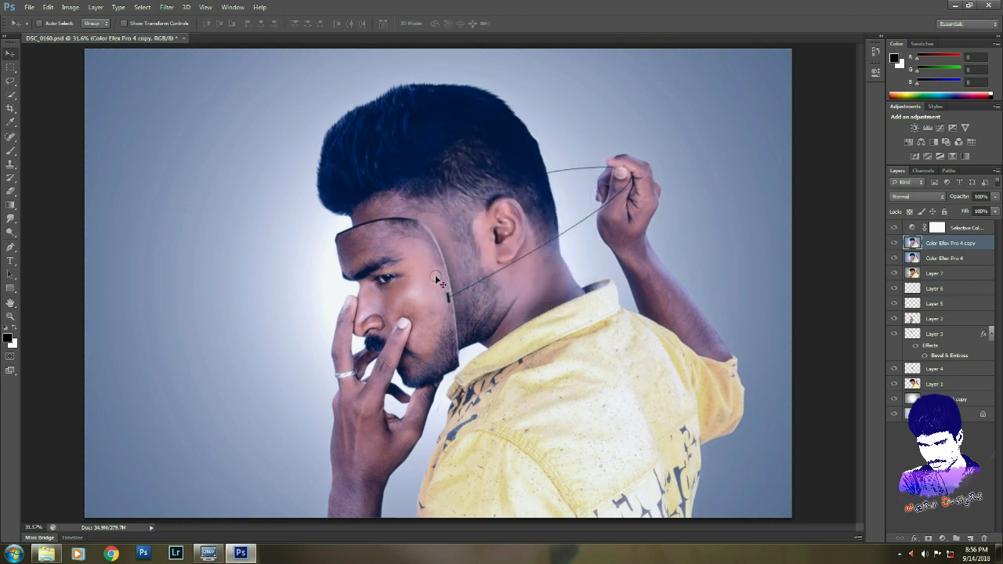
scroll(436, 277, "up", 1)
scroll(436, 277, "up", 2)
scroll(437, 280, "up", 1)
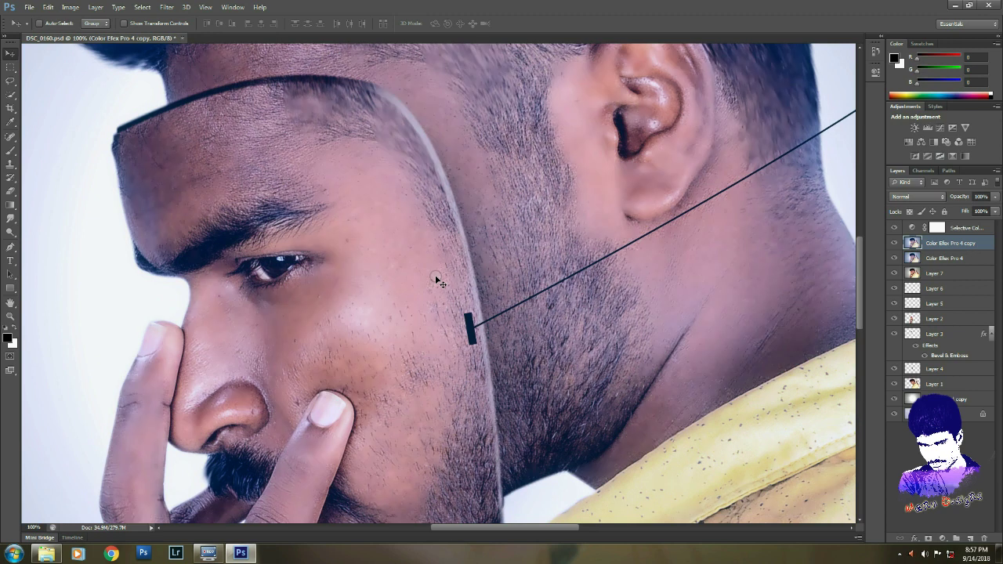
key("ctrl+0")
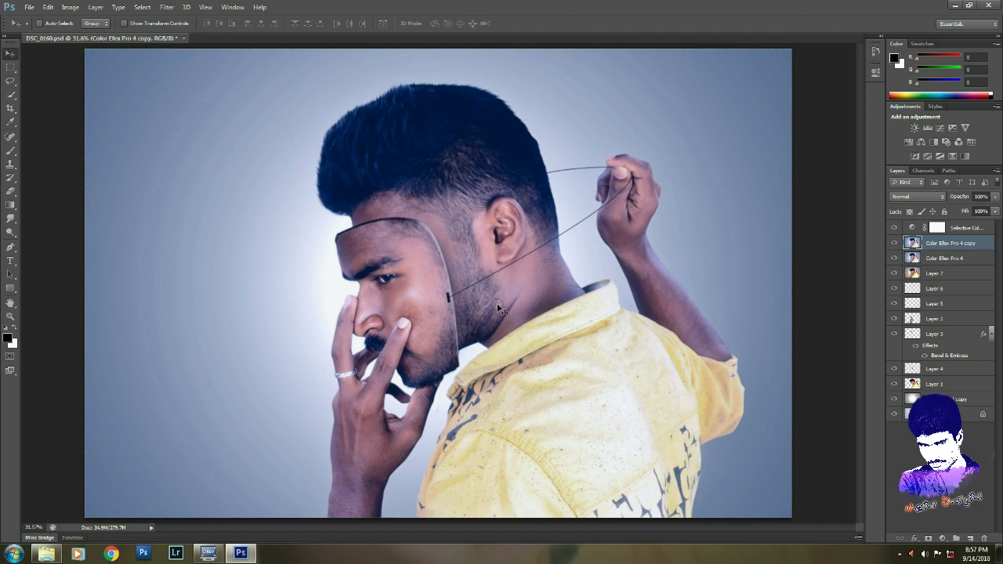
key("ctrl+s")
- Add a reversed radial Gradient Fill layer at 268% scale to darken the edges, then compare
left_click(892, 227)
left_click(941, 540)
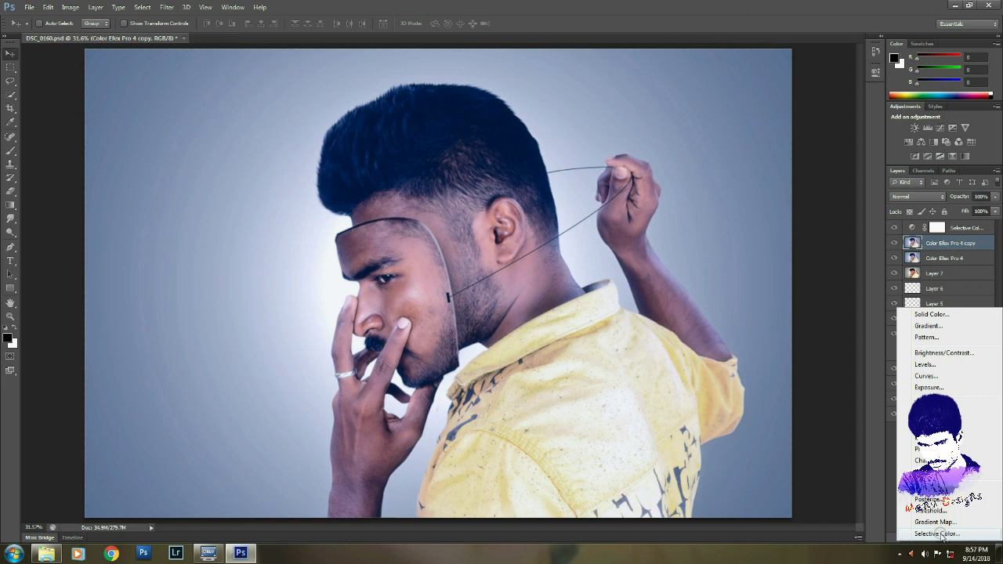
left_click(928, 325)
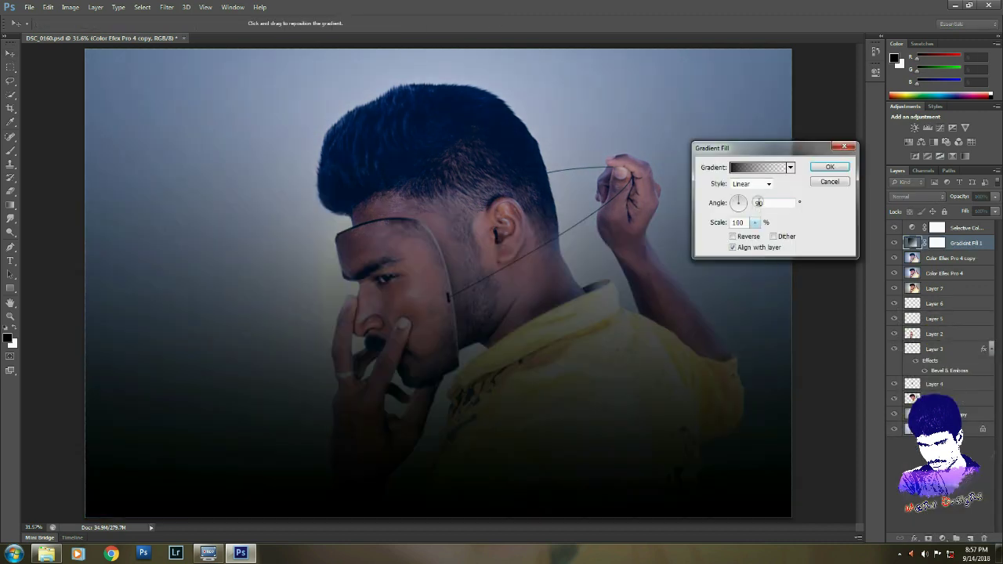
left_click(754, 183)
left_click(740, 198)
left_click(733, 236)
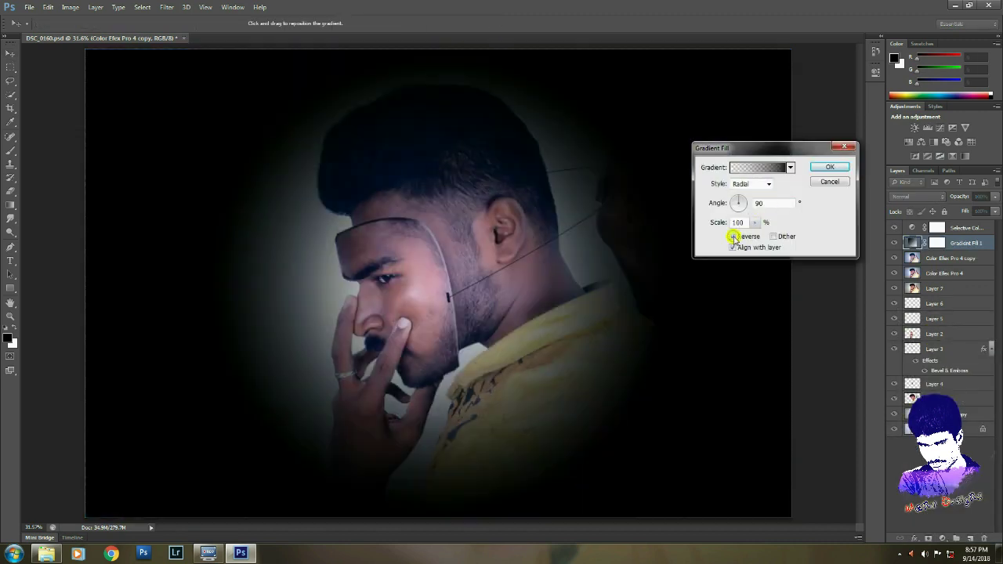
left_click(754, 223)
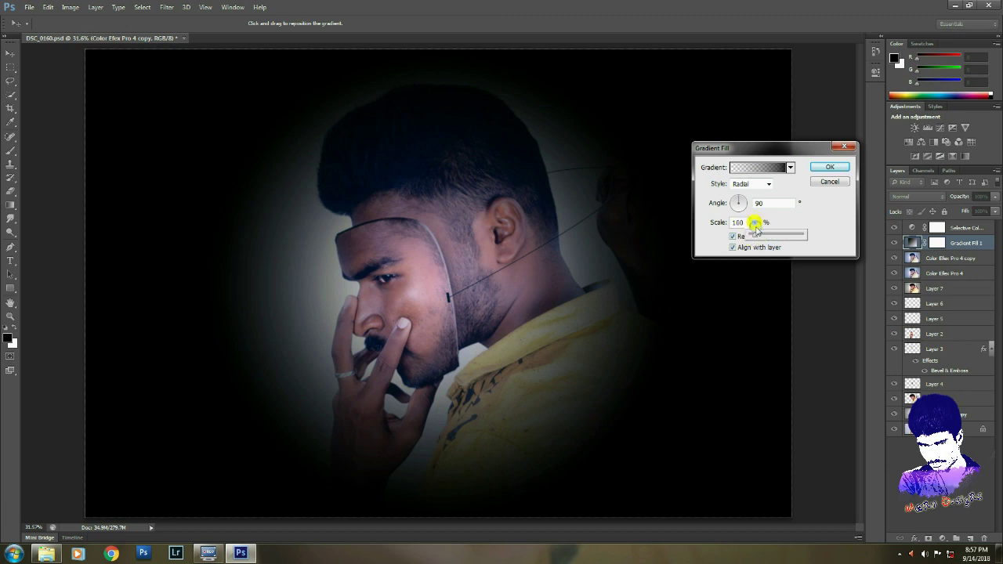
mouse_move(755, 224)
left_mouse_down()
mouse_move(776, 239)
mouse_move(764, 239)
left_mouse_up()
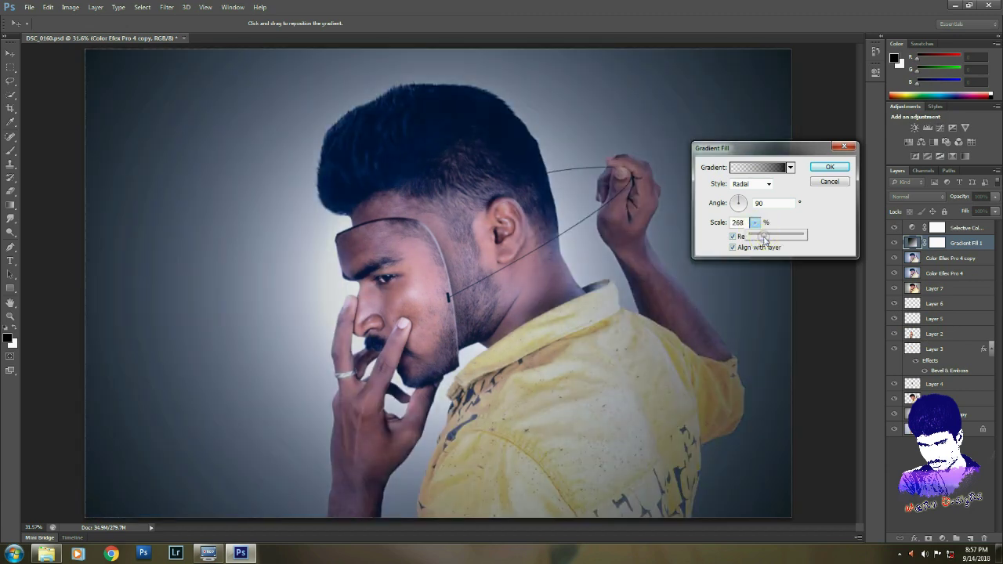
left_click(830, 167)
left_click(892, 245)
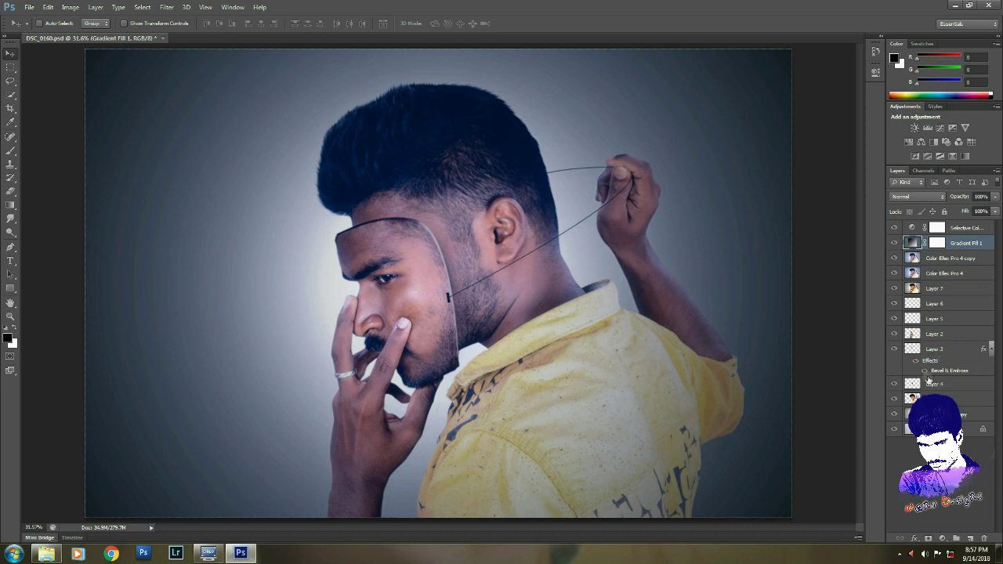
left_click(943, 539)
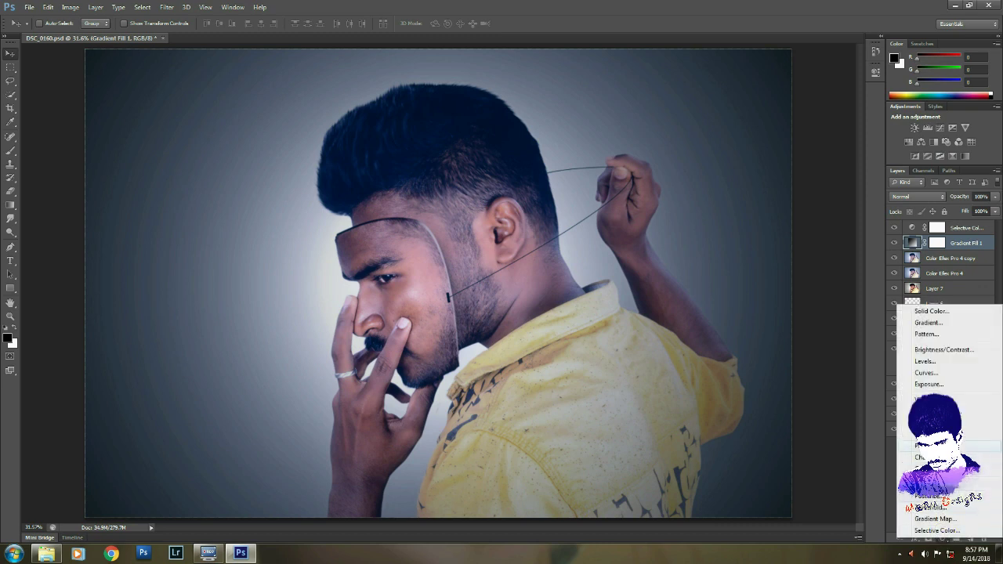
- Add a Levels layer with inputs 16, 1.06 and 241, then toggle Levels and vignette to compare
left_click(926, 361)
left_click_drag(738, 179, 790, 172)
left_click_drag(850, 172, 746, 174)
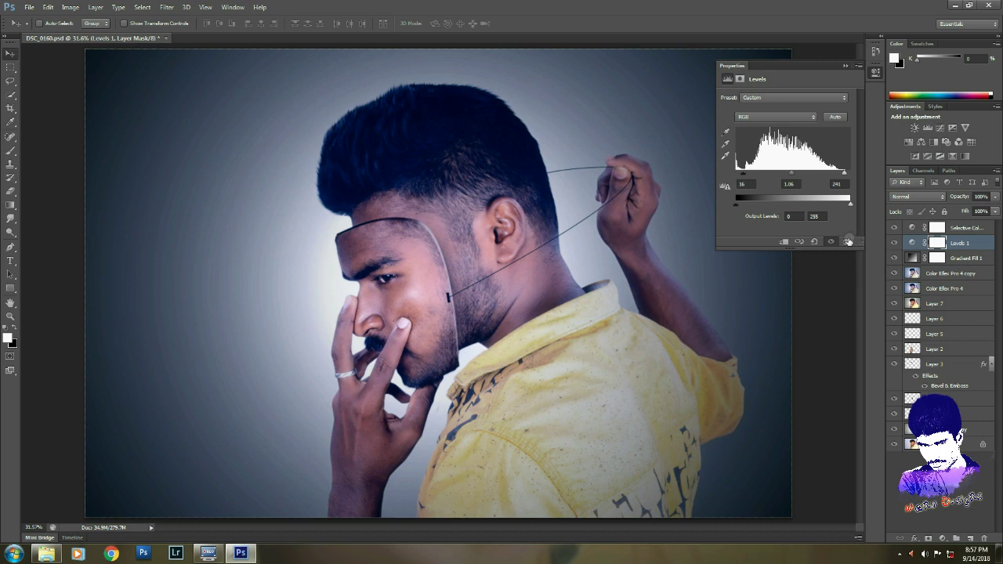
left_click(846, 66)
left_click(894, 242)
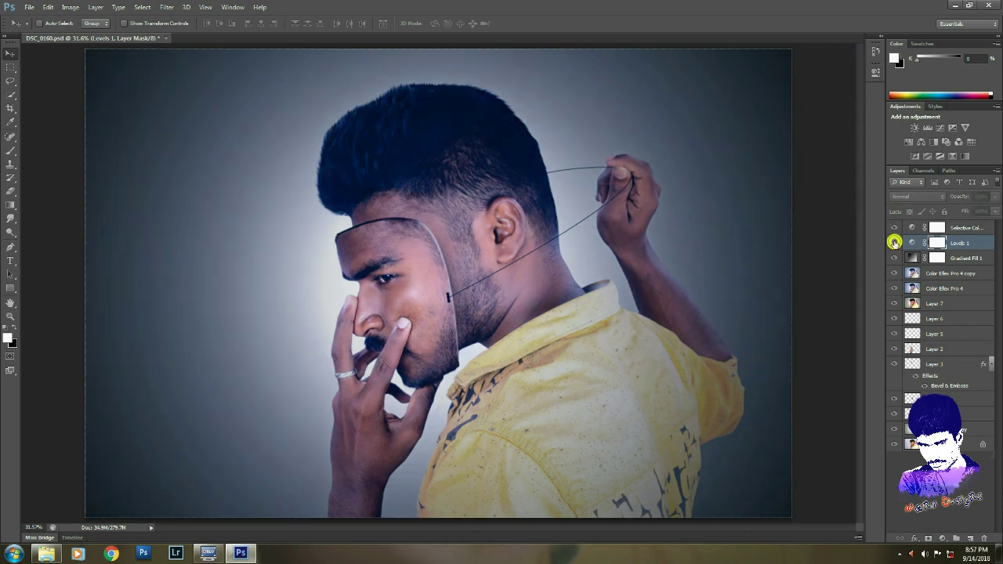
left_click(894, 228)
left_click(894, 258)
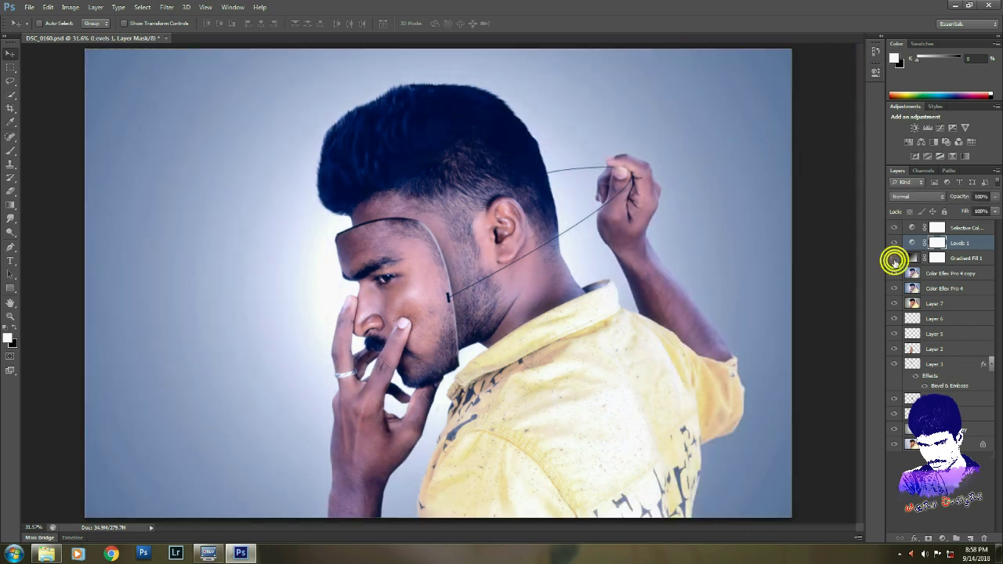
left_click(894, 257)
key("ctrl+s")
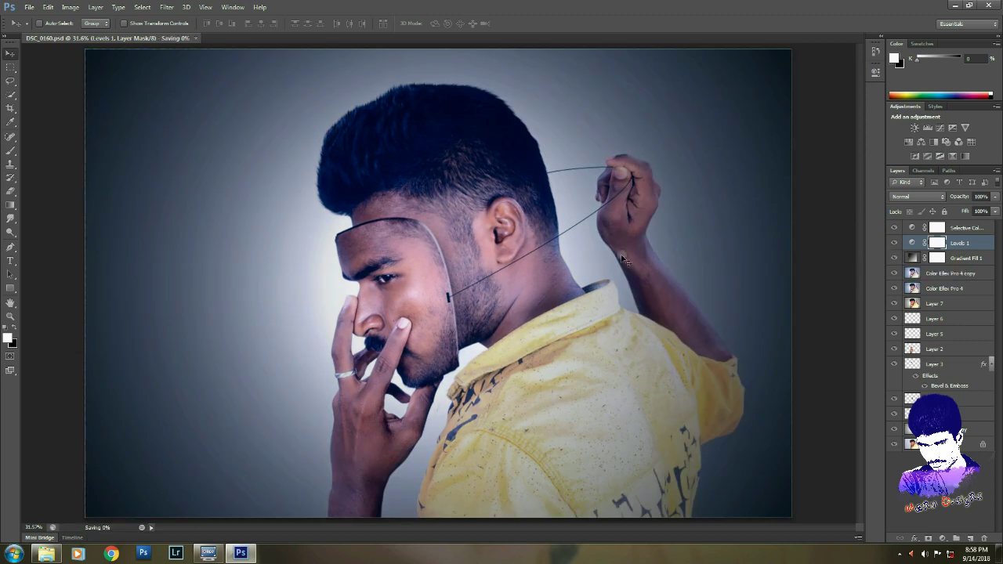